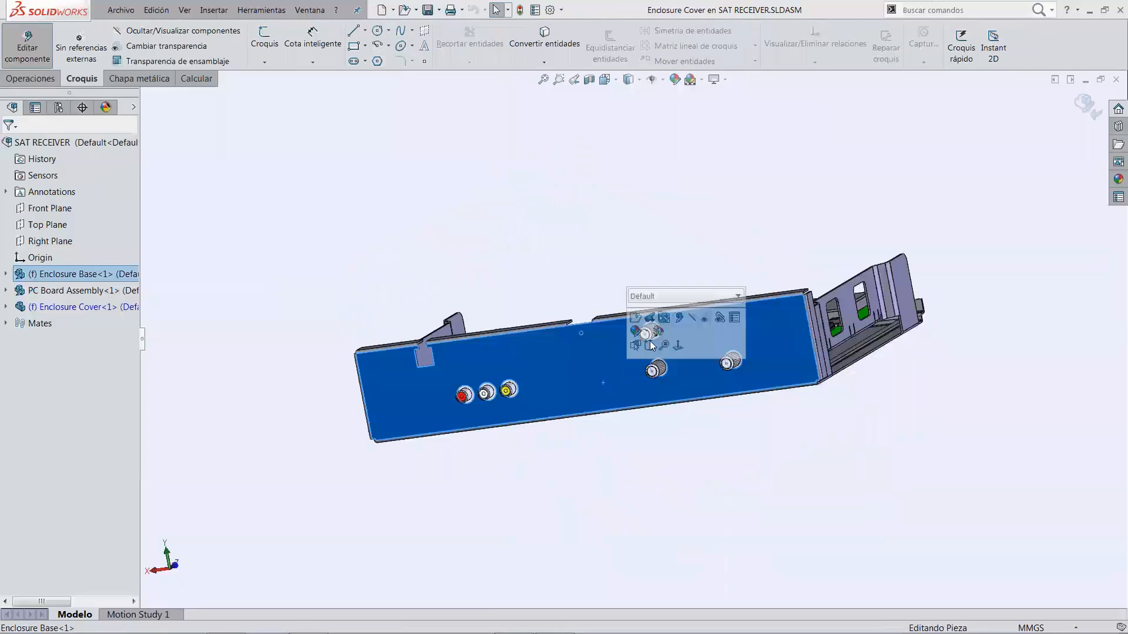
- Sketch an open line profile about 142 mm wide and 57 mm tall around half the back panel, converting the line from the origin to construction geometry
key("l")
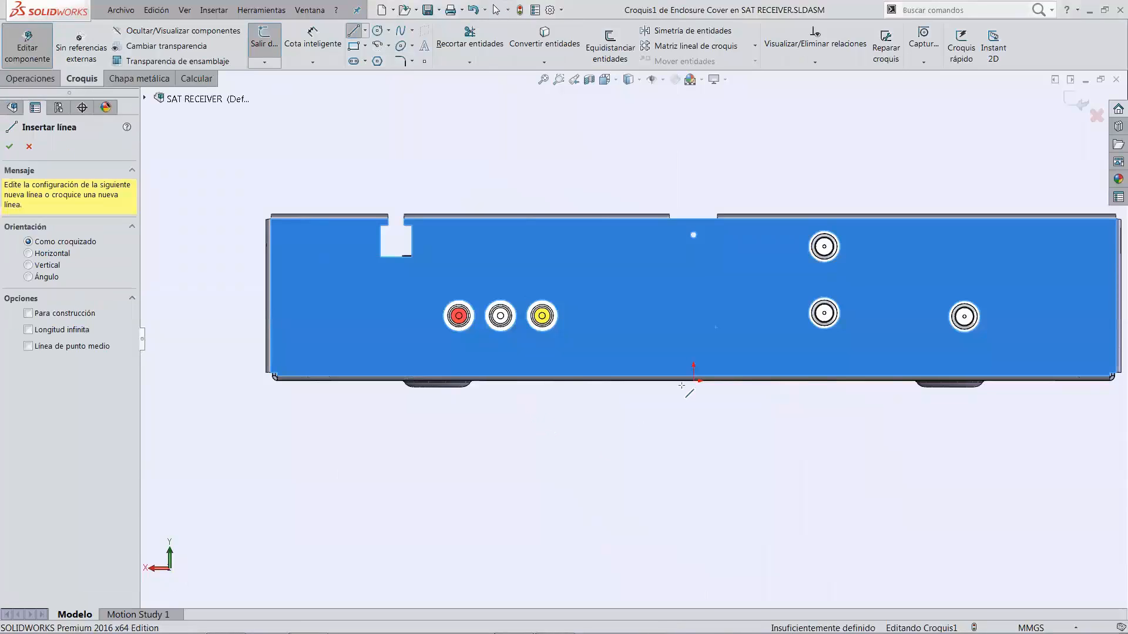
left_click(694, 381)
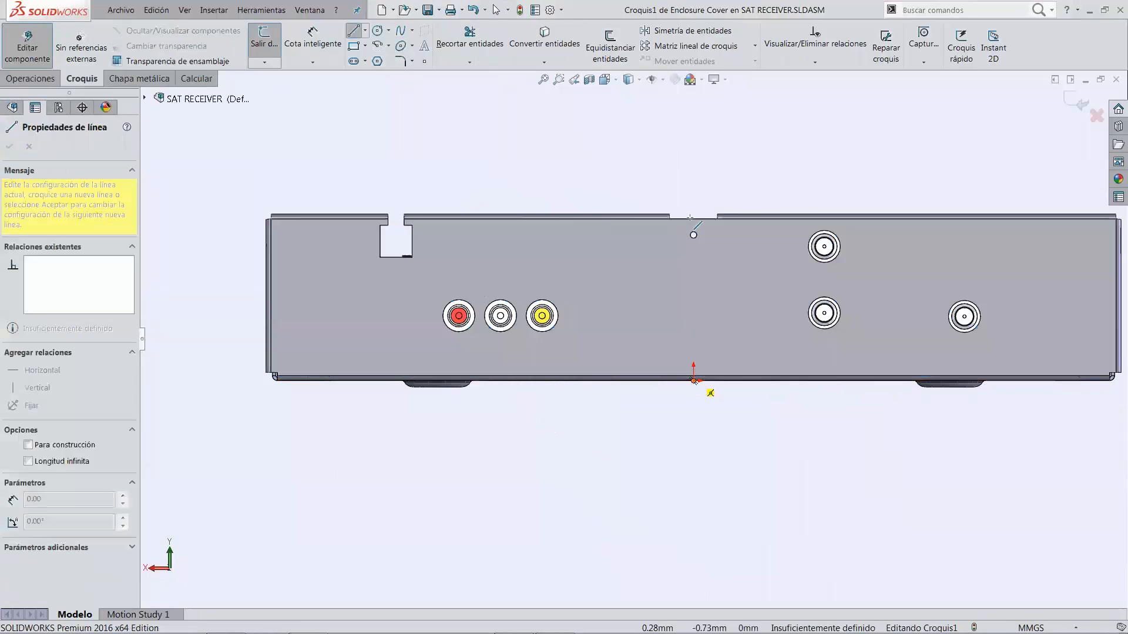
left_click(693, 198)
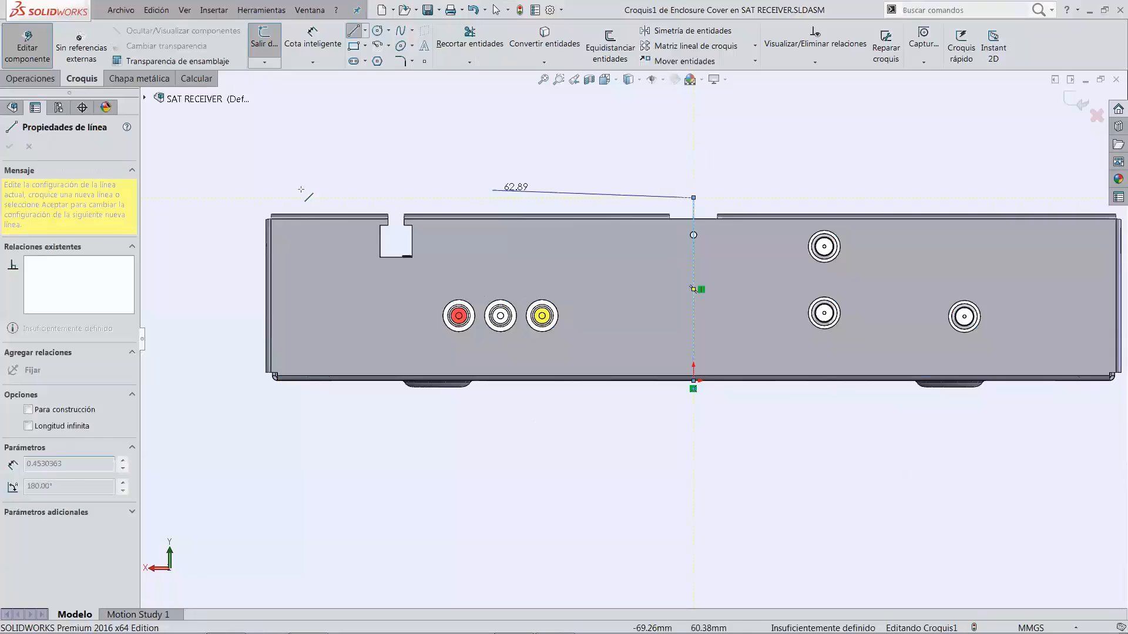
left_click(238, 197)
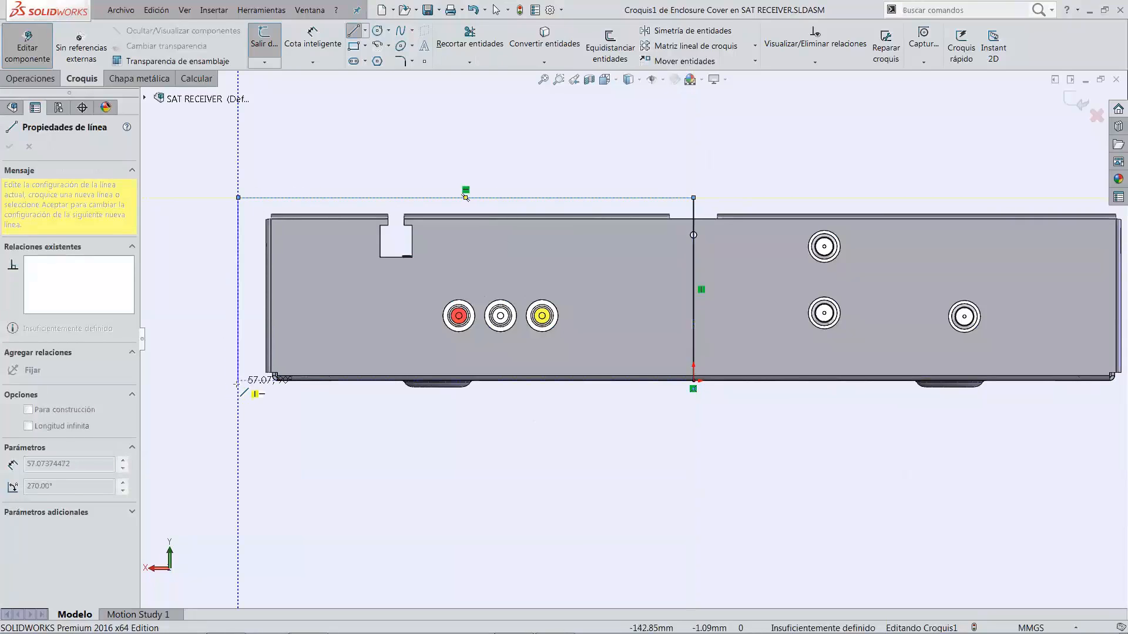
left_click(238, 380)
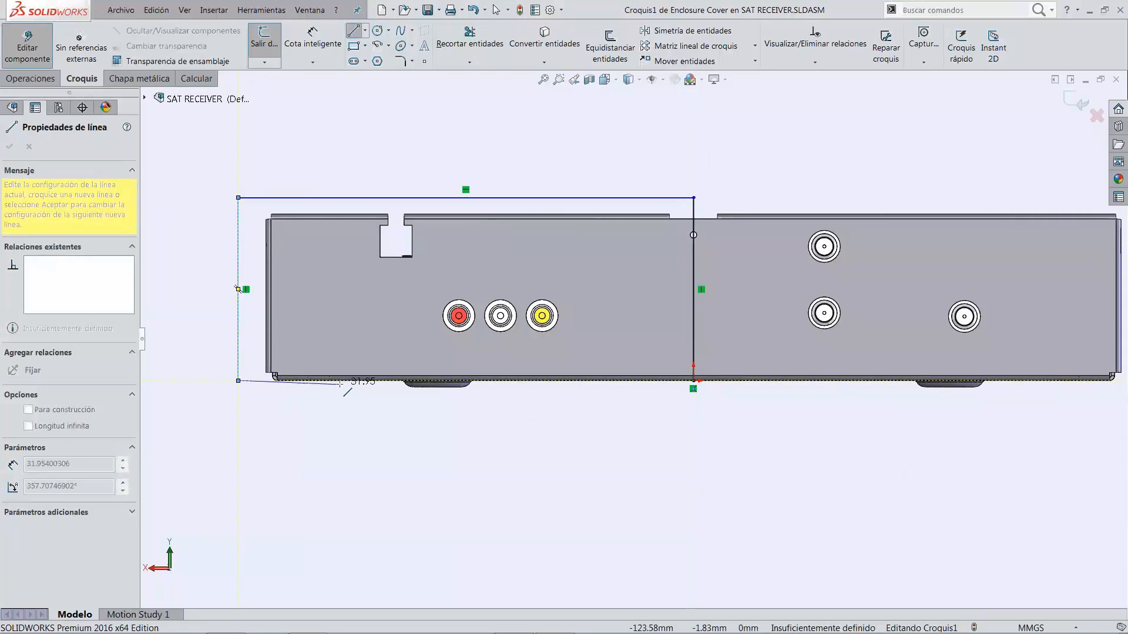
key("Escape")
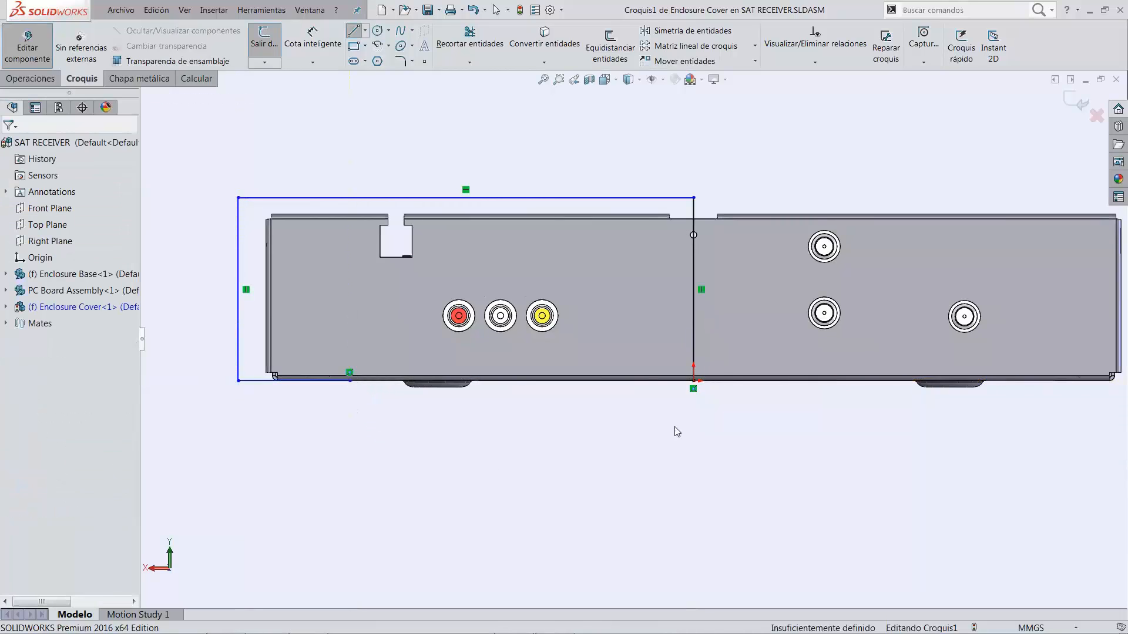
left_click(696, 333)
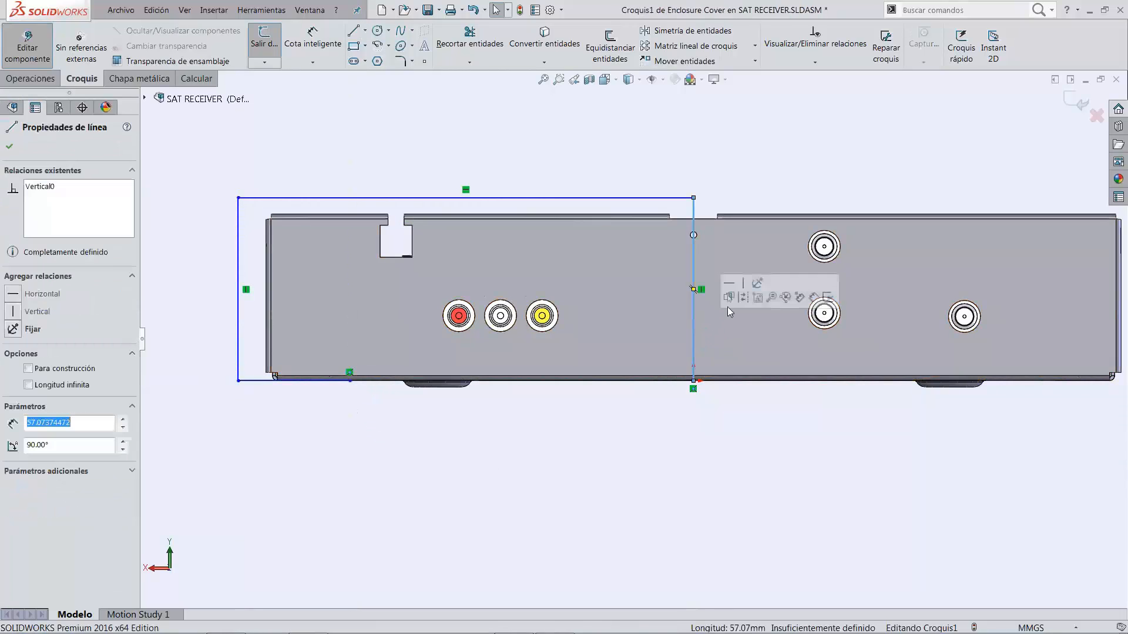
left_click(743, 299)
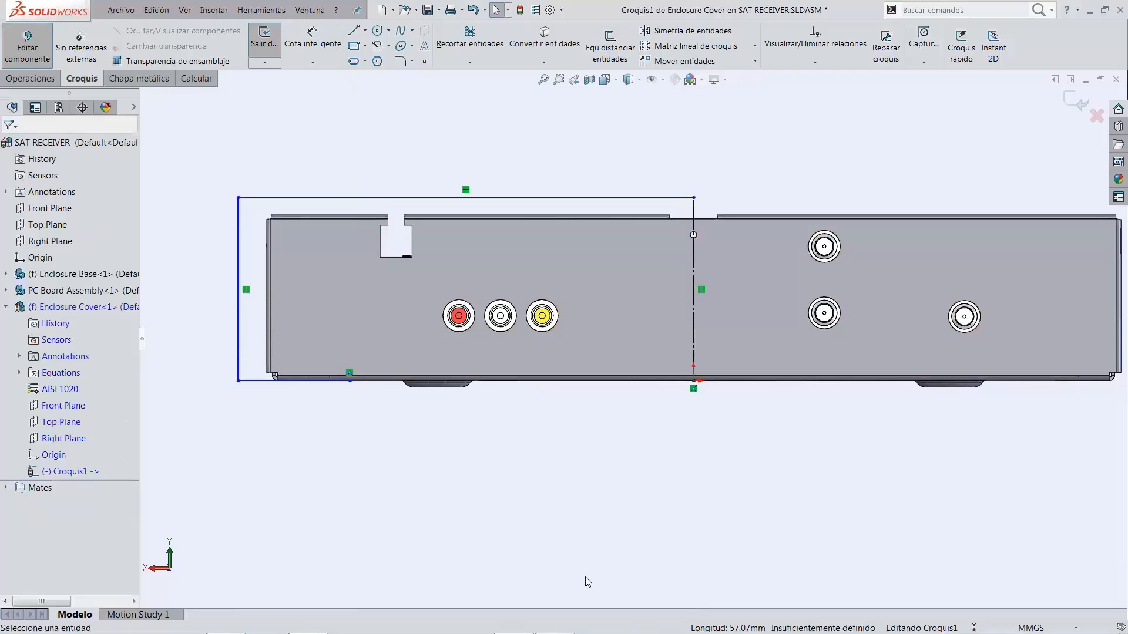
- Dimension the profile's top line 1 mm from the enclosure's top edge
key("d")
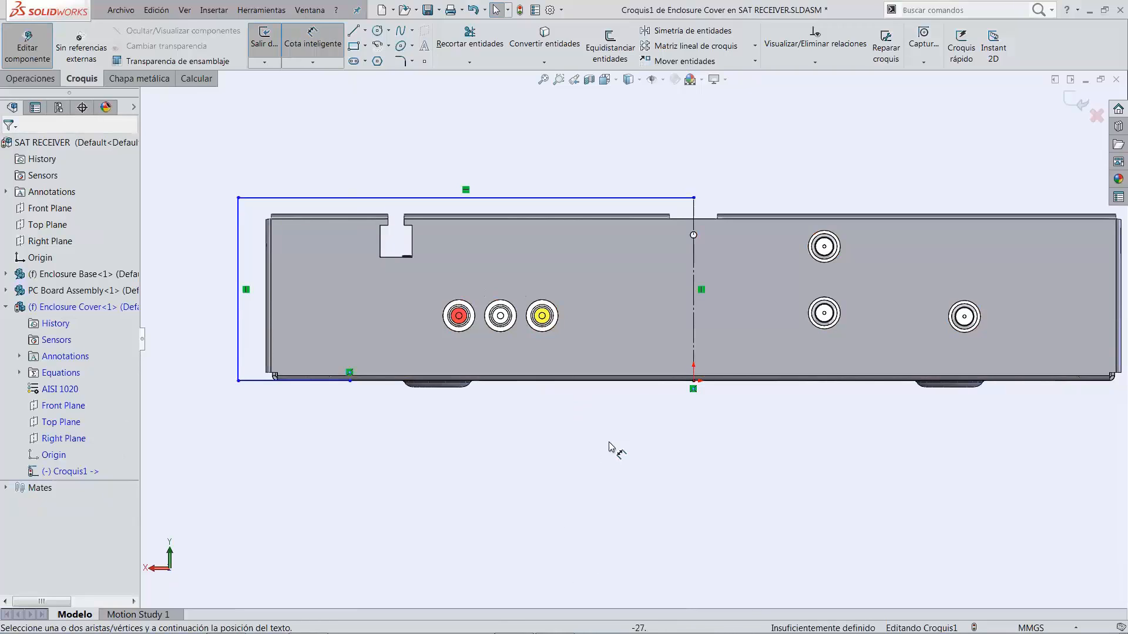
left_click(611, 198)
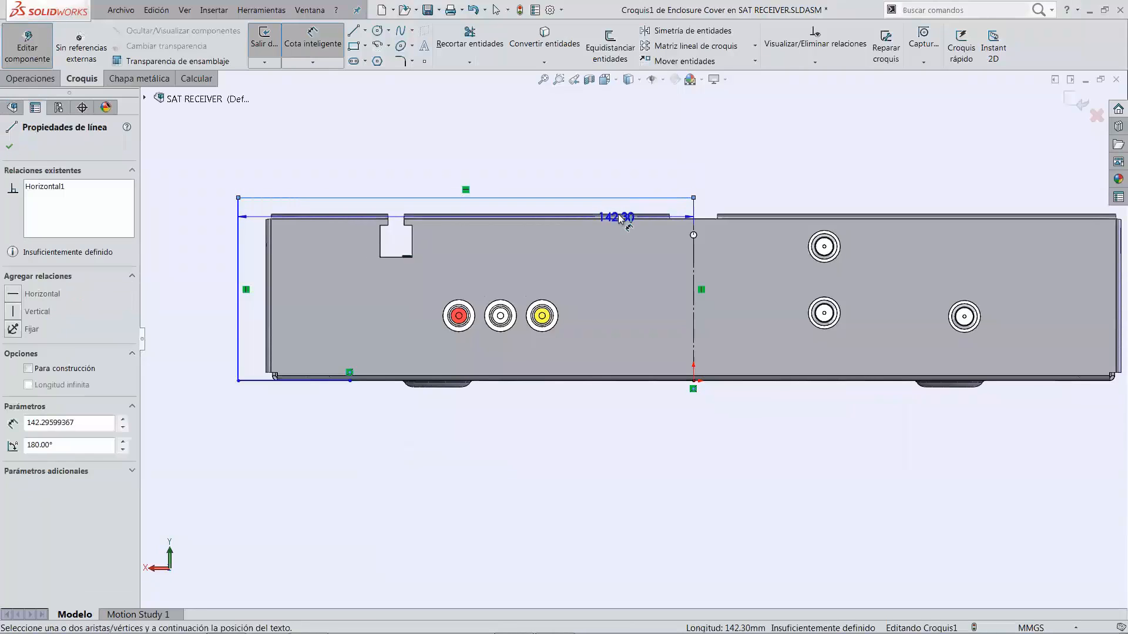
left_click(615, 216)
left_click(620, 174)
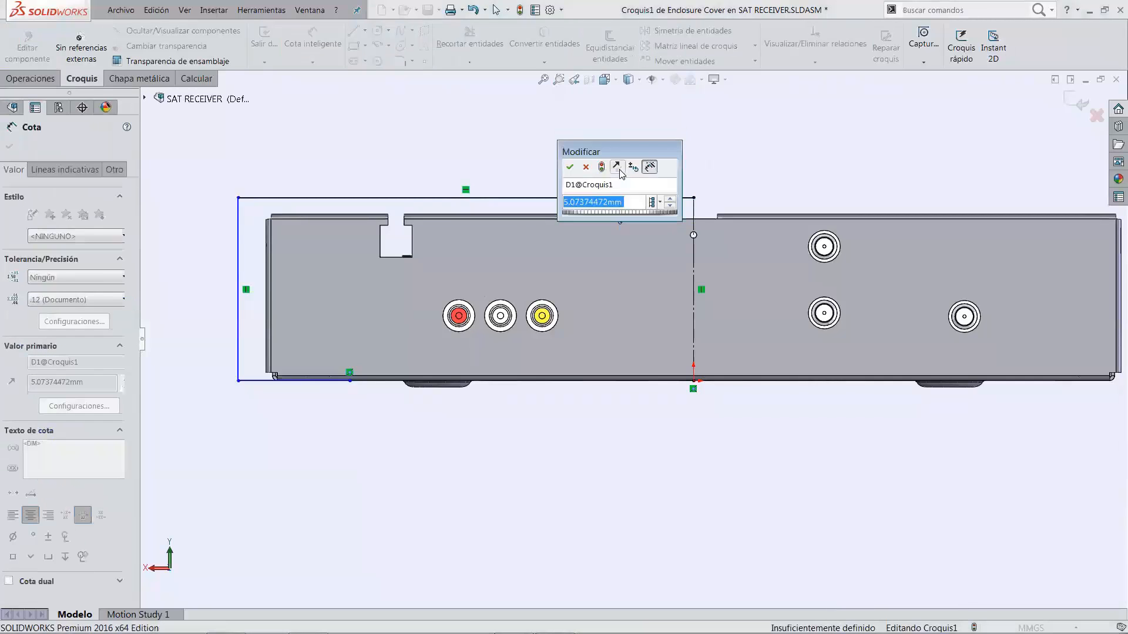
type("1")
key("Return")
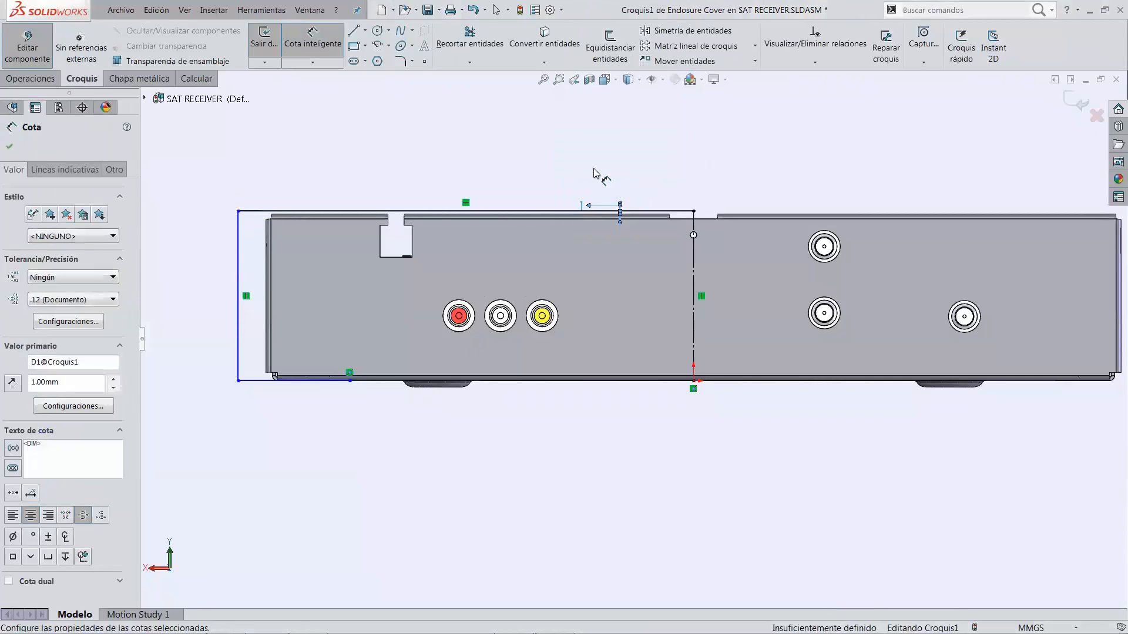
- Dimension the profile's outer vertical line 1 mm from the enclosure's side edge
left_click(266, 314)
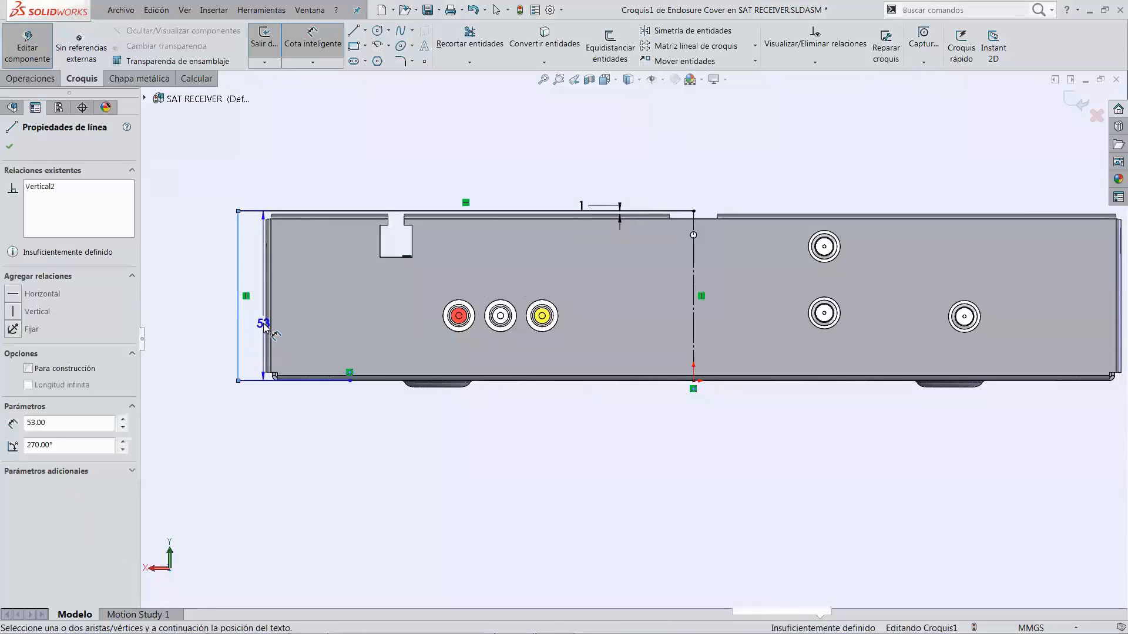
left_click(238, 321)
left_click(215, 362)
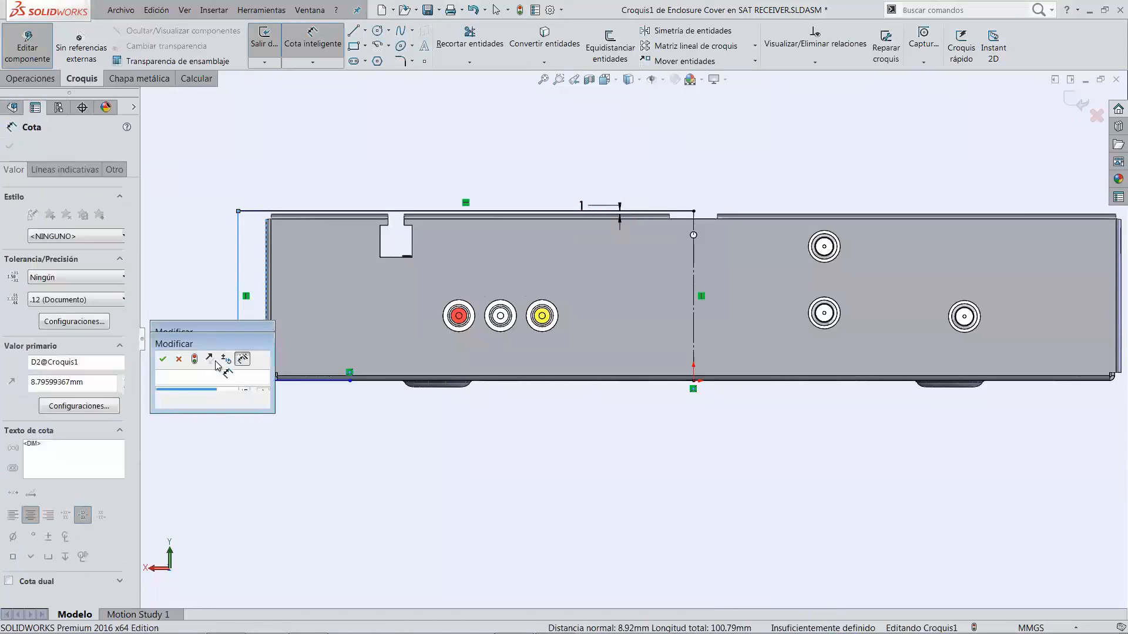
type("1")
key("Return")
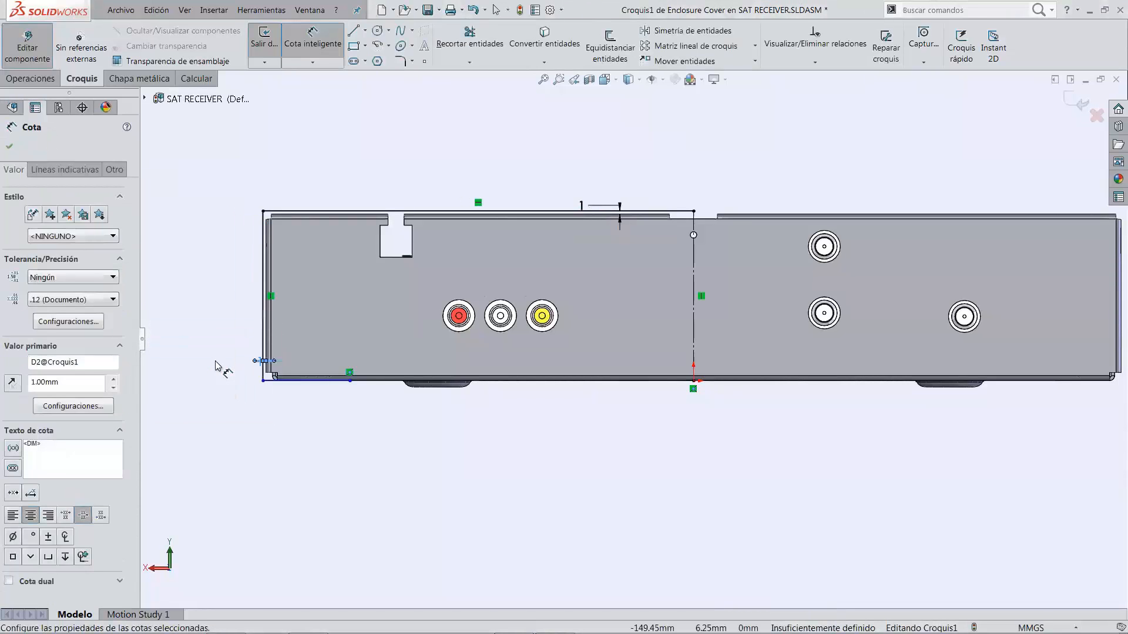
- Dimension the profile's short bottom line to 30 mm and add a horizontal relation to it
left_click(339, 381)
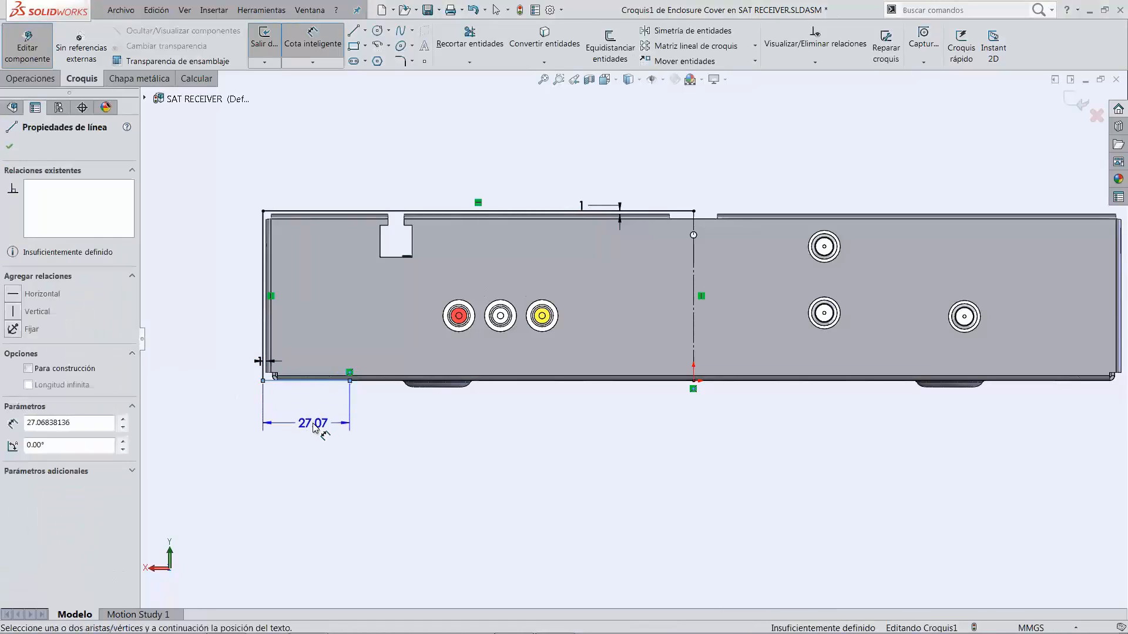
left_click(313, 427)
type("30")
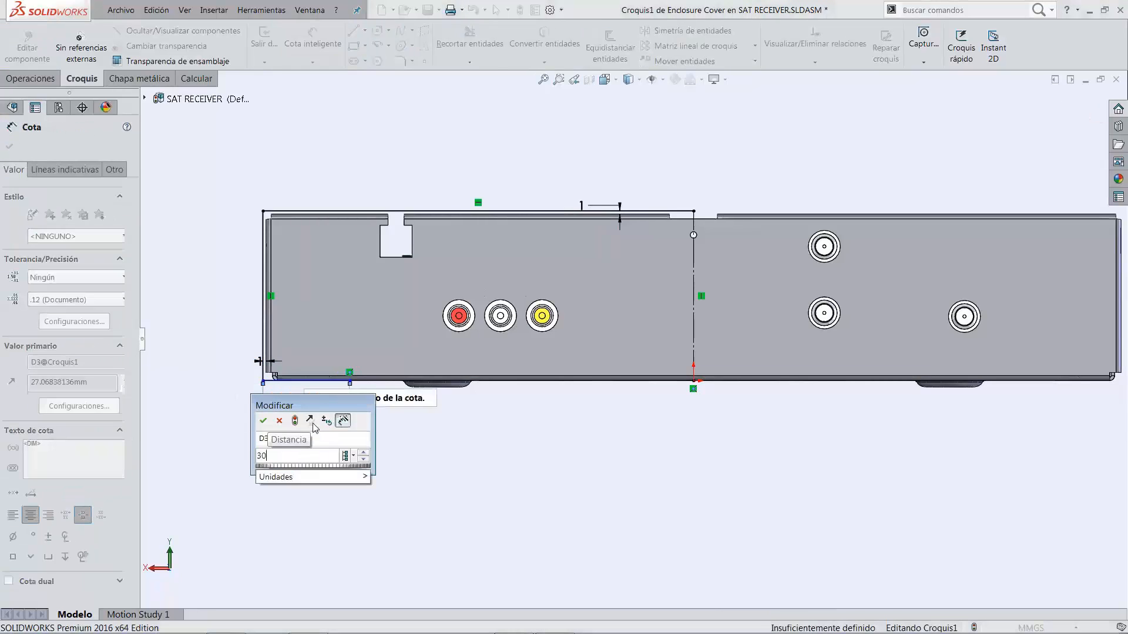
key("Return")
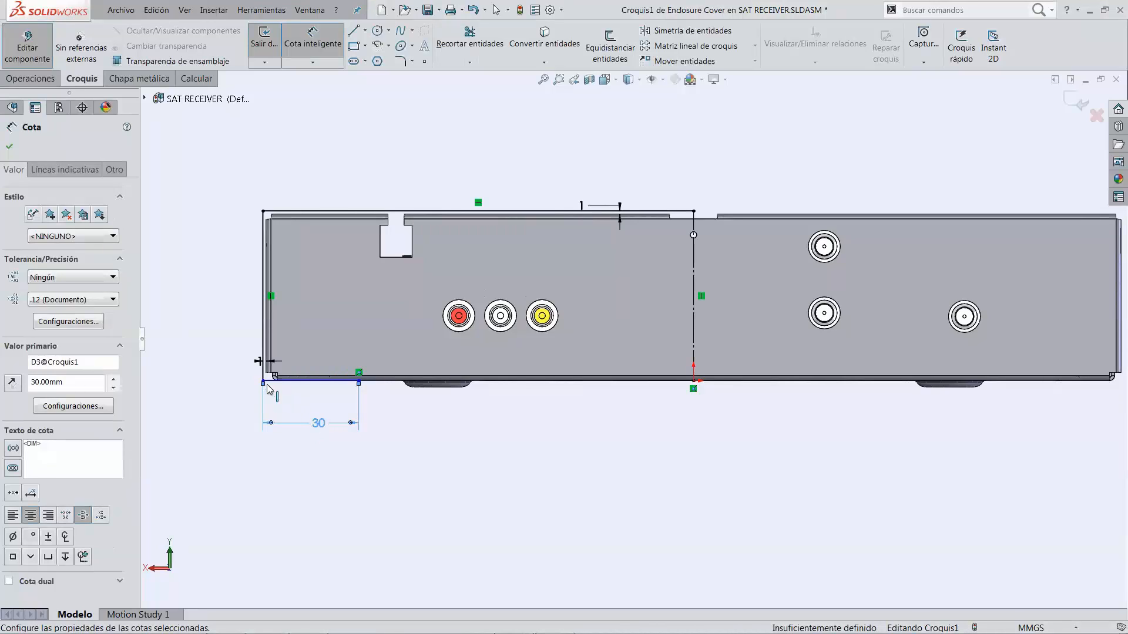
left_click(270, 381)
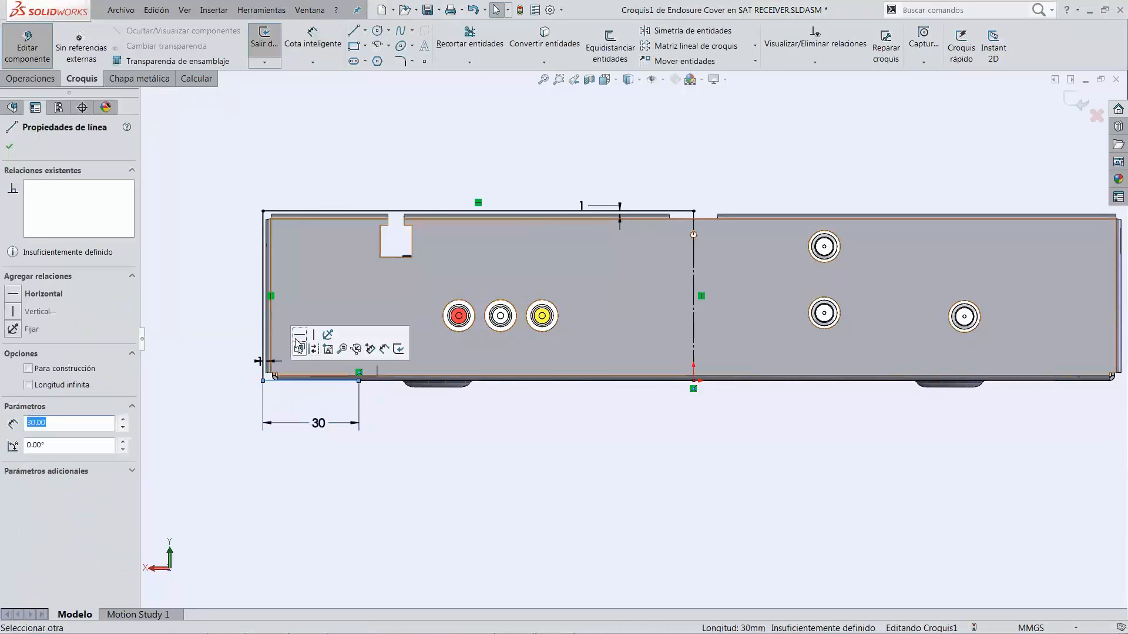
left_click(299, 335)
left_click(322, 466)
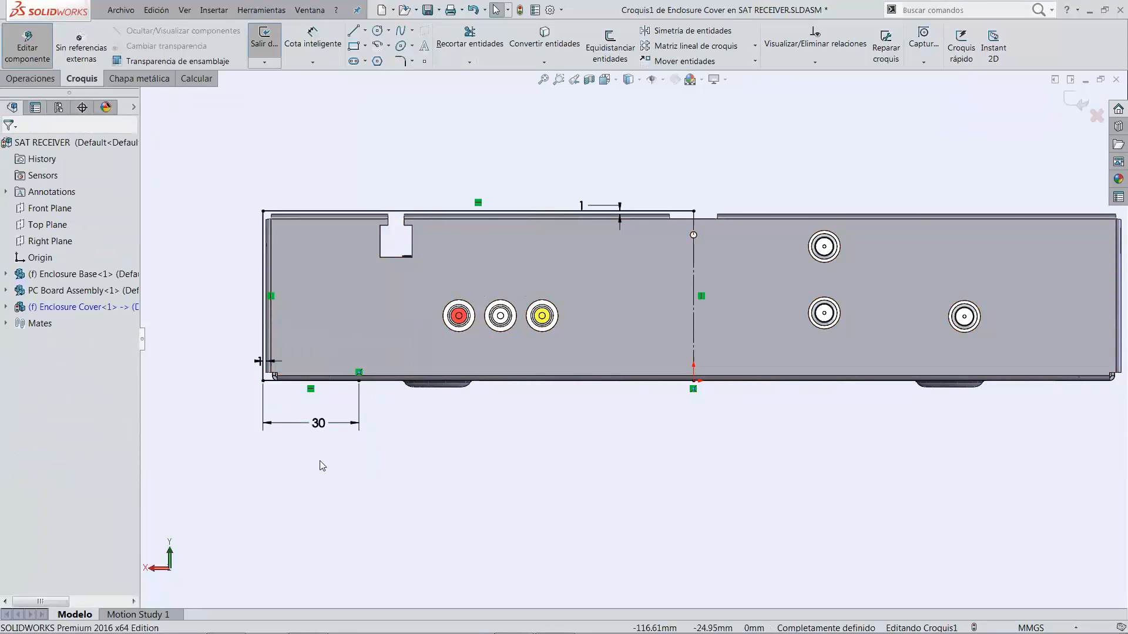
- Convert the tangent chain of edges at the end of the enclosure base's underside rib into sketch entities
middle_click_drag(322, 461, 291, 383)
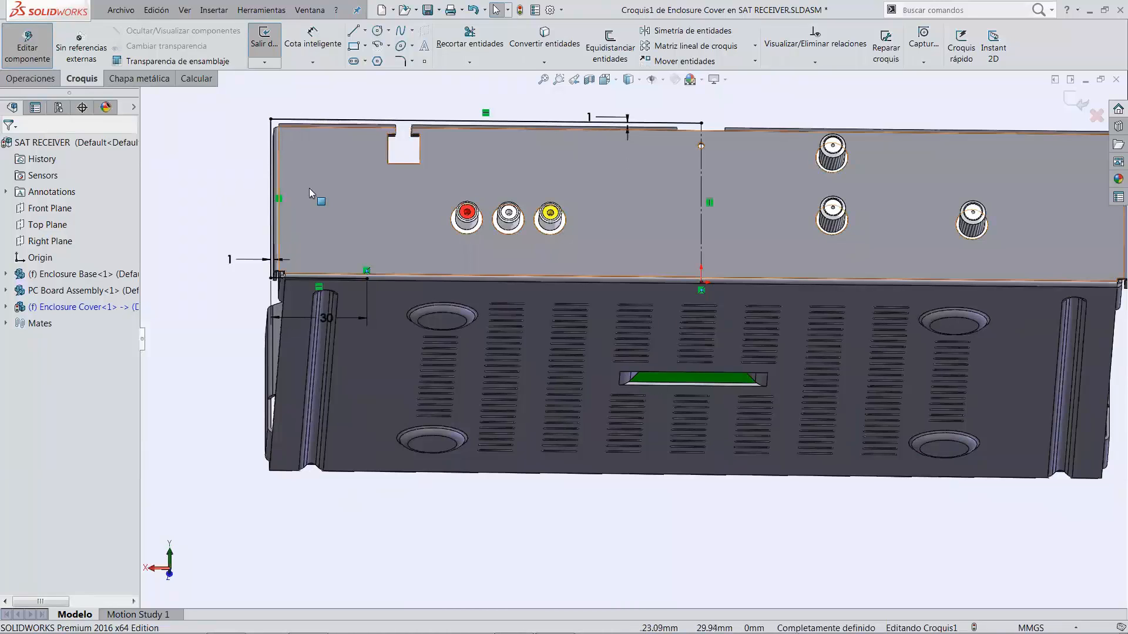
left_click(330, 349)
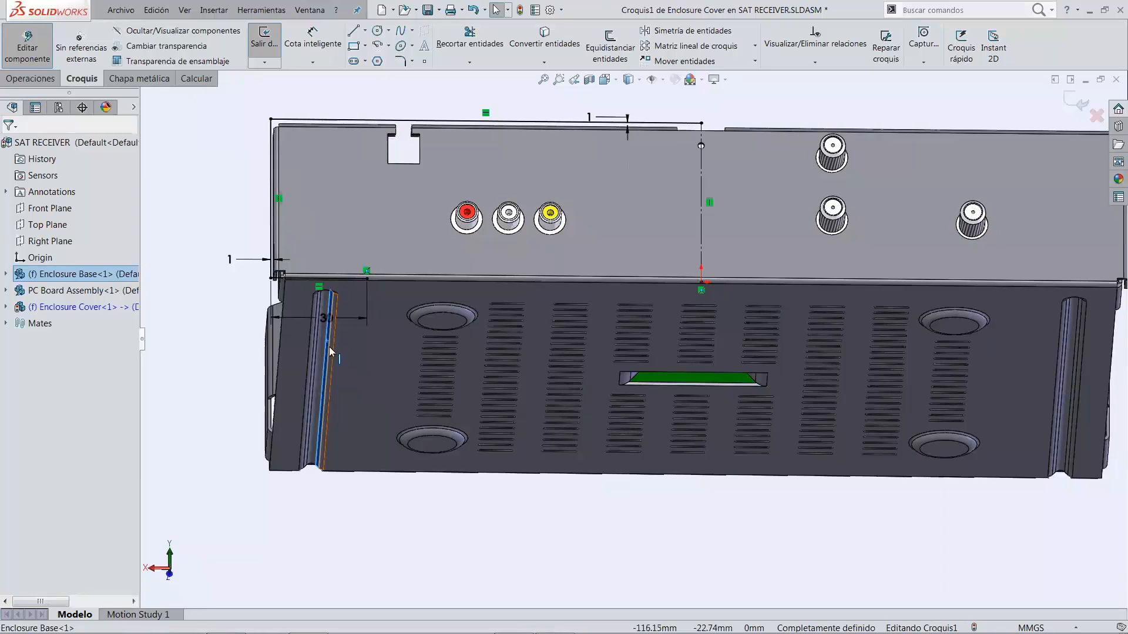
left_click(250, 347)
scroll(290, 327, "up", 3)
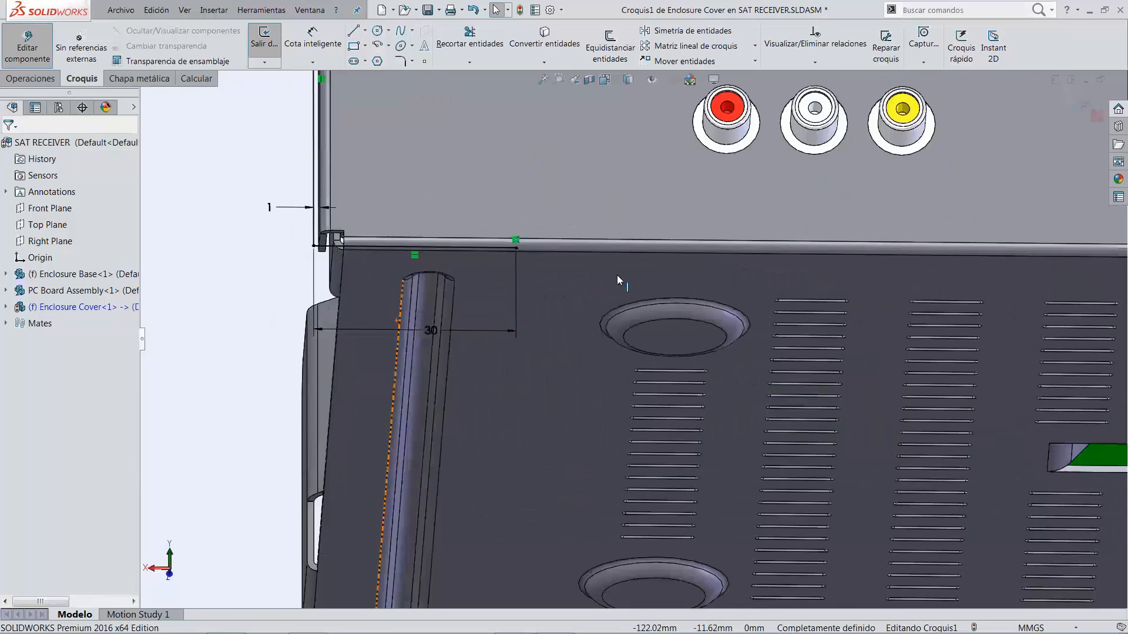
scroll(615, 273, "up", 3)
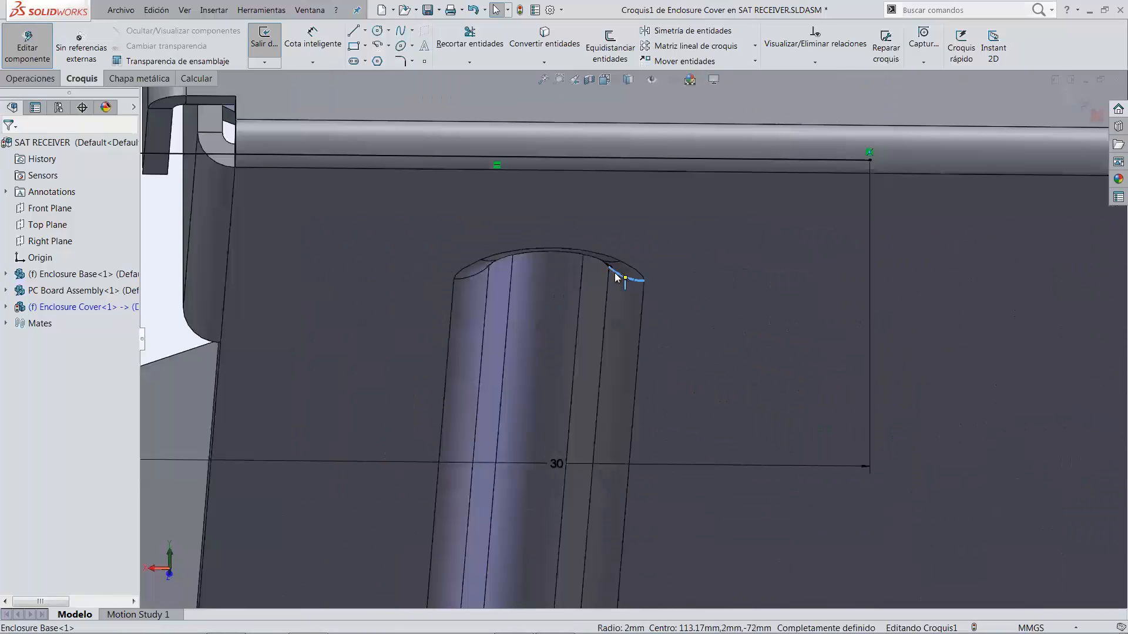
right_click_drag(615, 273, 657, 310)
left_click(660, 311)
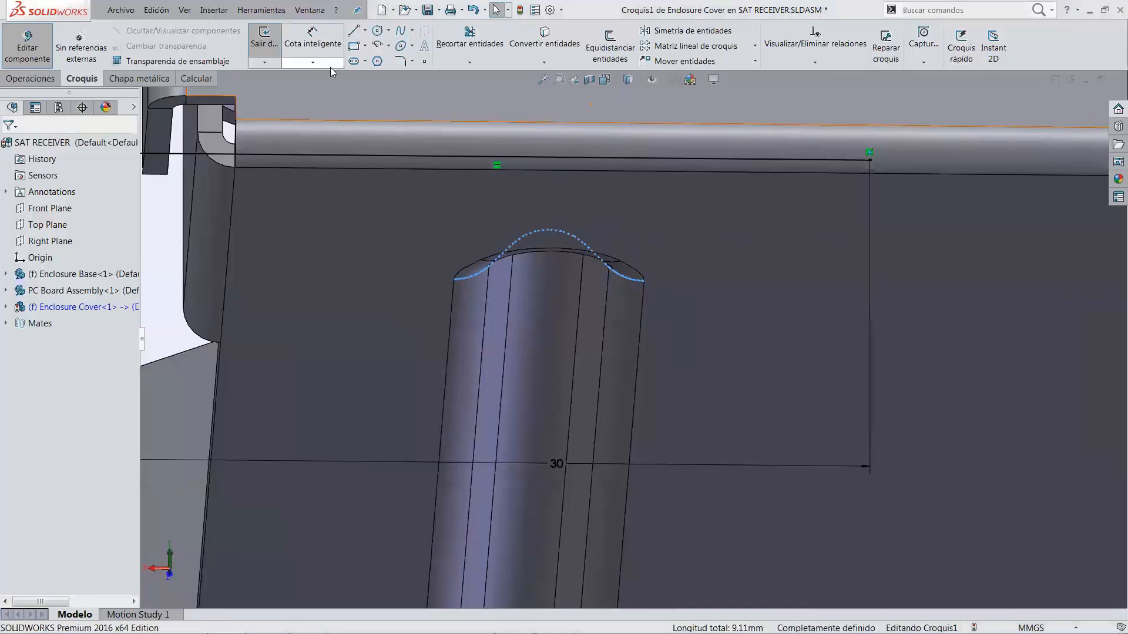
left_click(544, 42)
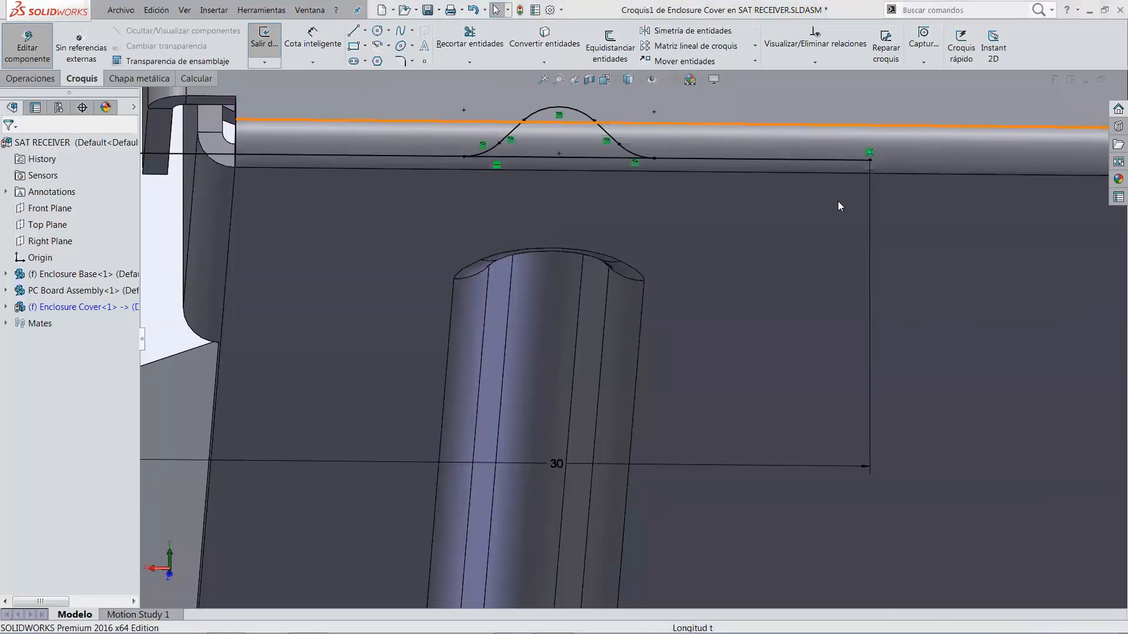
- Trim the bottom line segment spanning the converted rib curve and exit the sketch
left_click(480, 52)
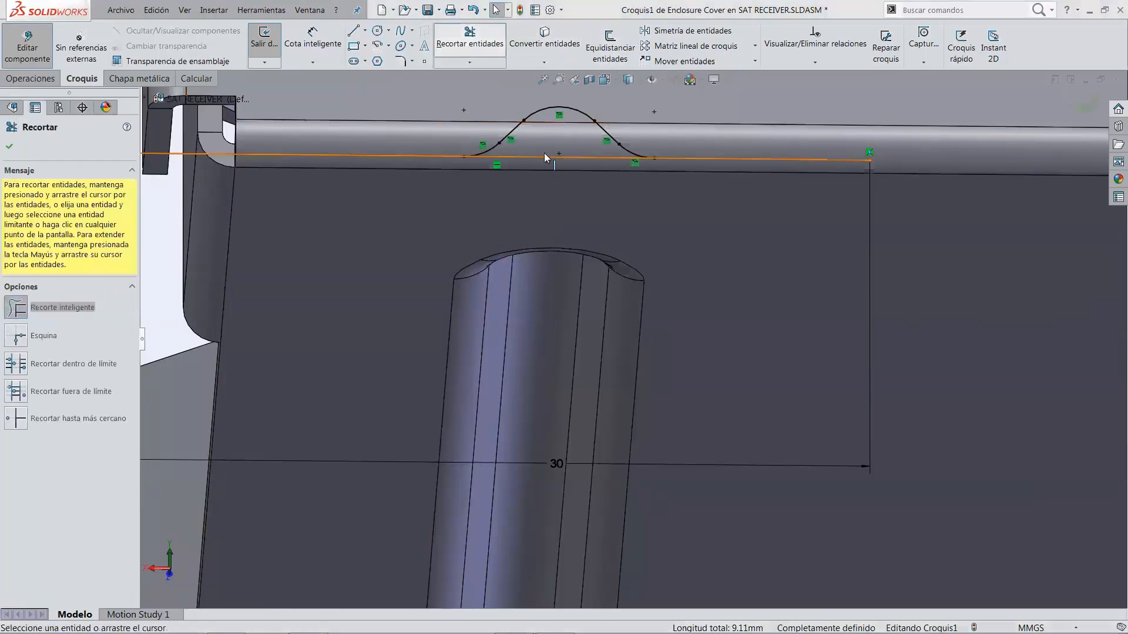
left_click(10, 145)
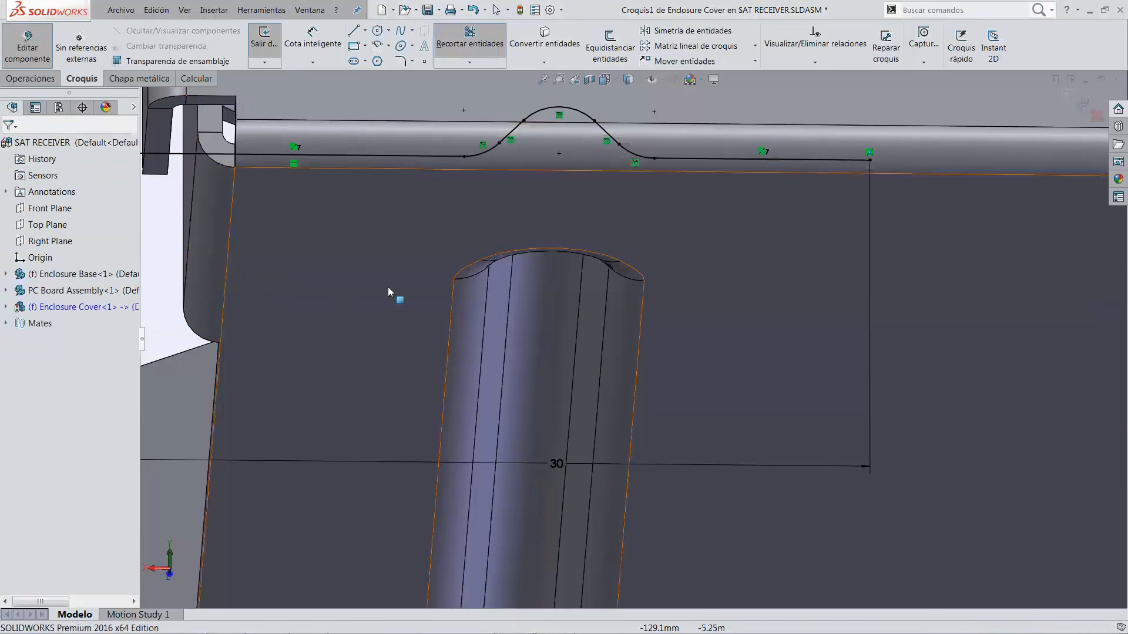
key("z")
key("z")
key("z")
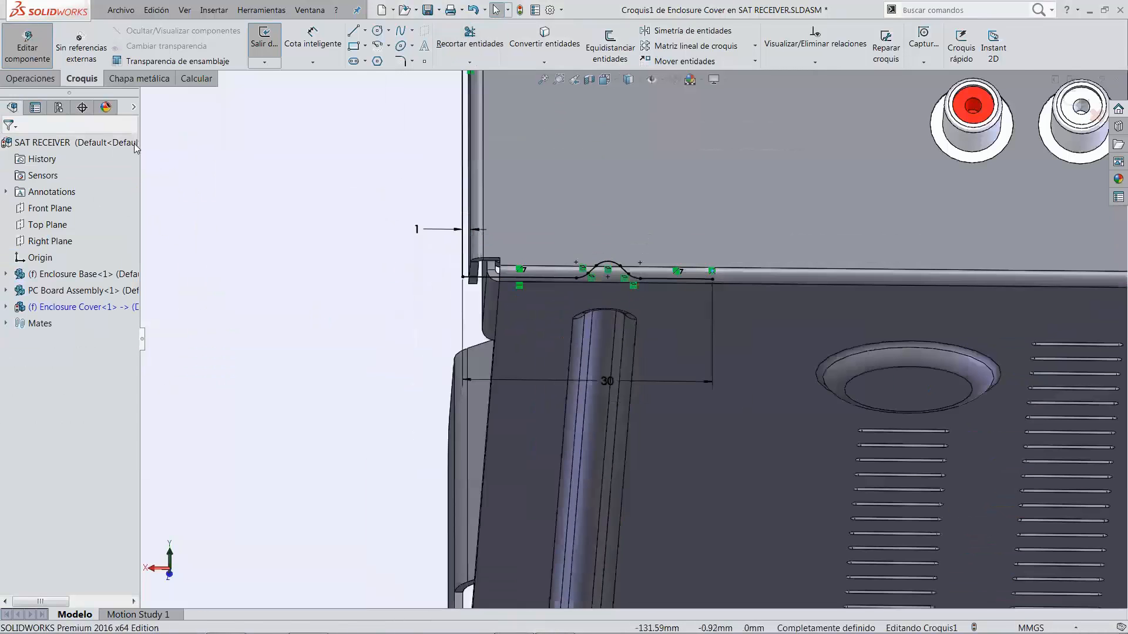
key("z")
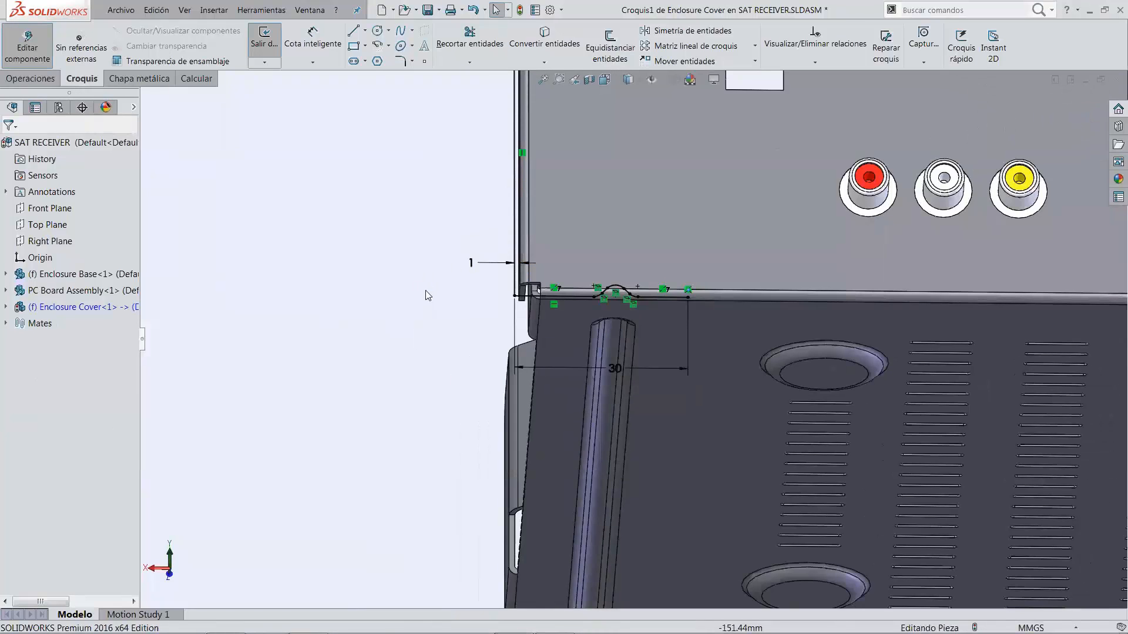
key("ctrl+b")
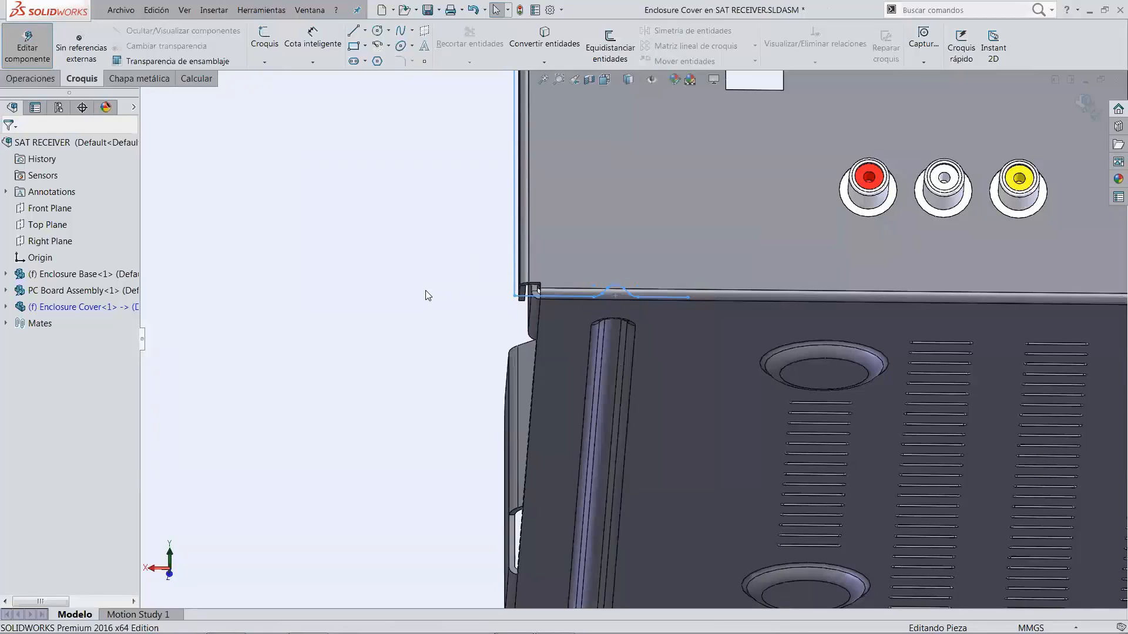
- Start a base flange from the cover profile and extend it up to the vertex on the enclosure base's stepped front corner
left_click(164, 83)
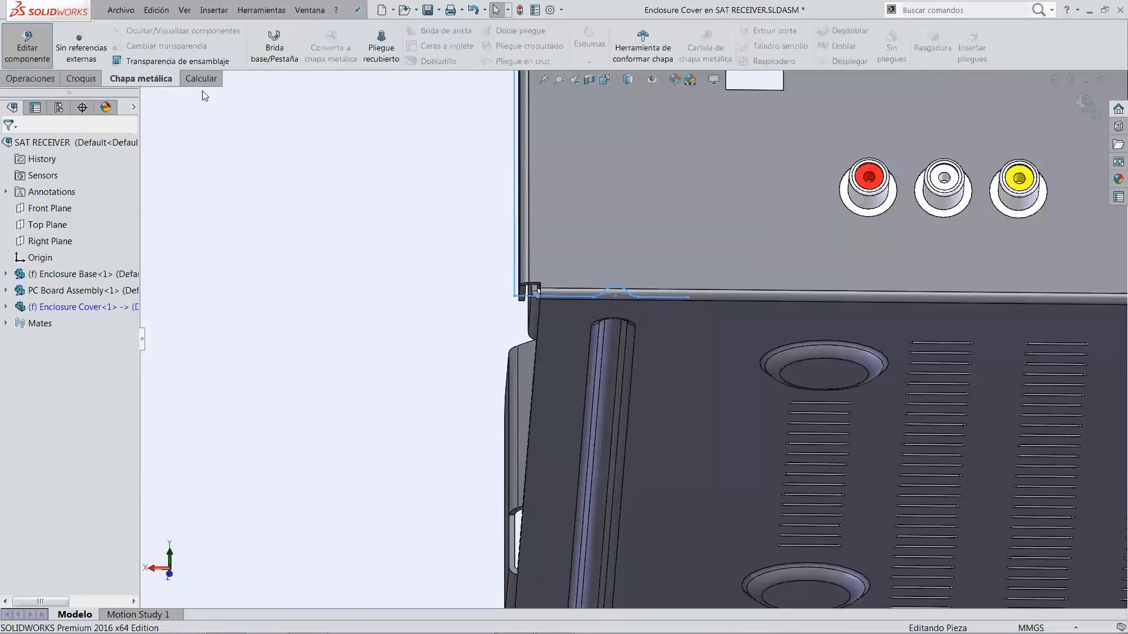
left_click(274, 42)
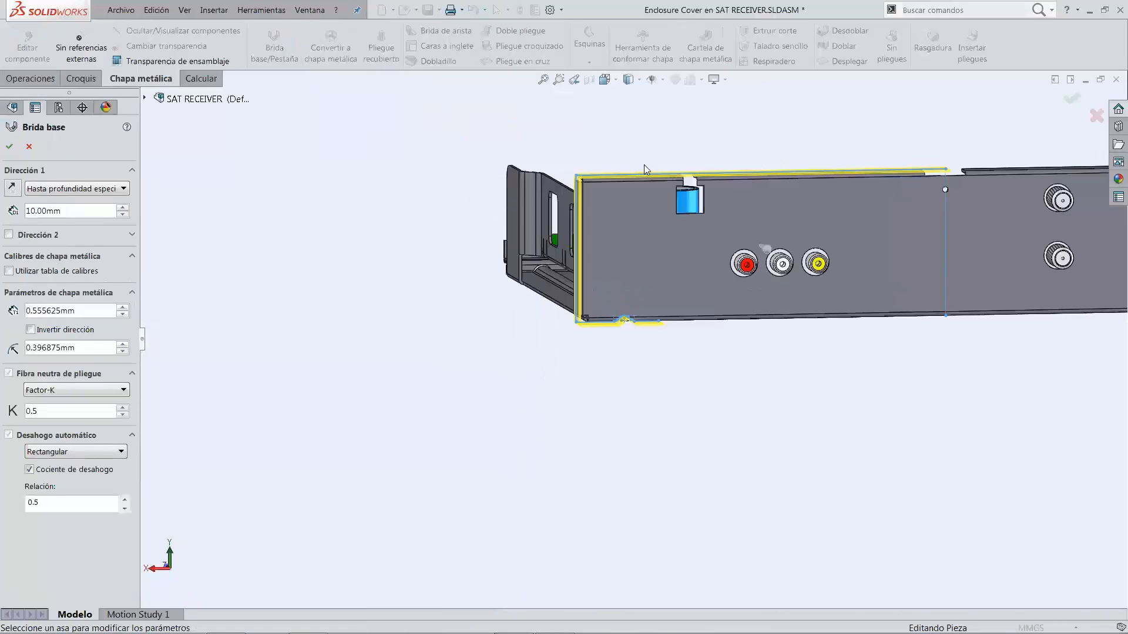
scroll(645, 164, "down", 3)
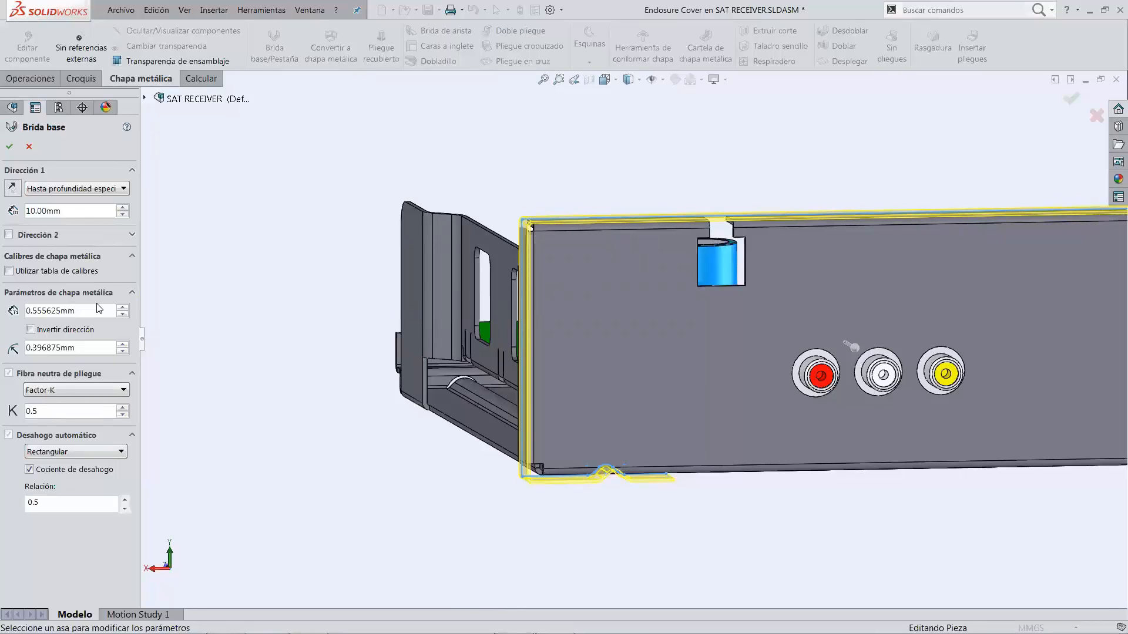
left_click(105, 190)
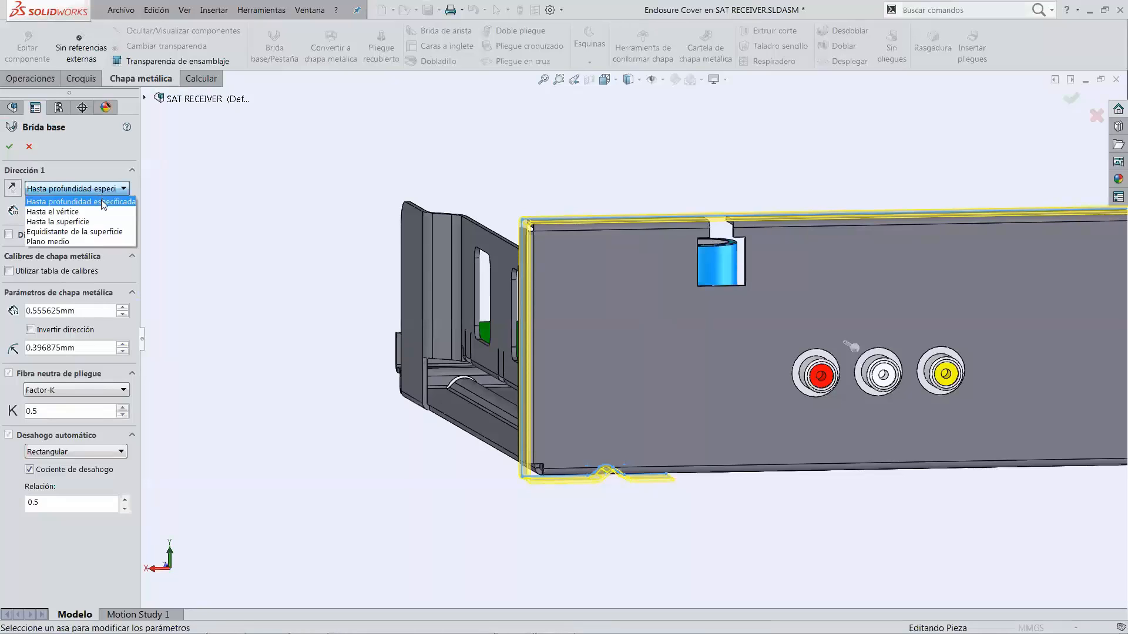
left_click(102, 211)
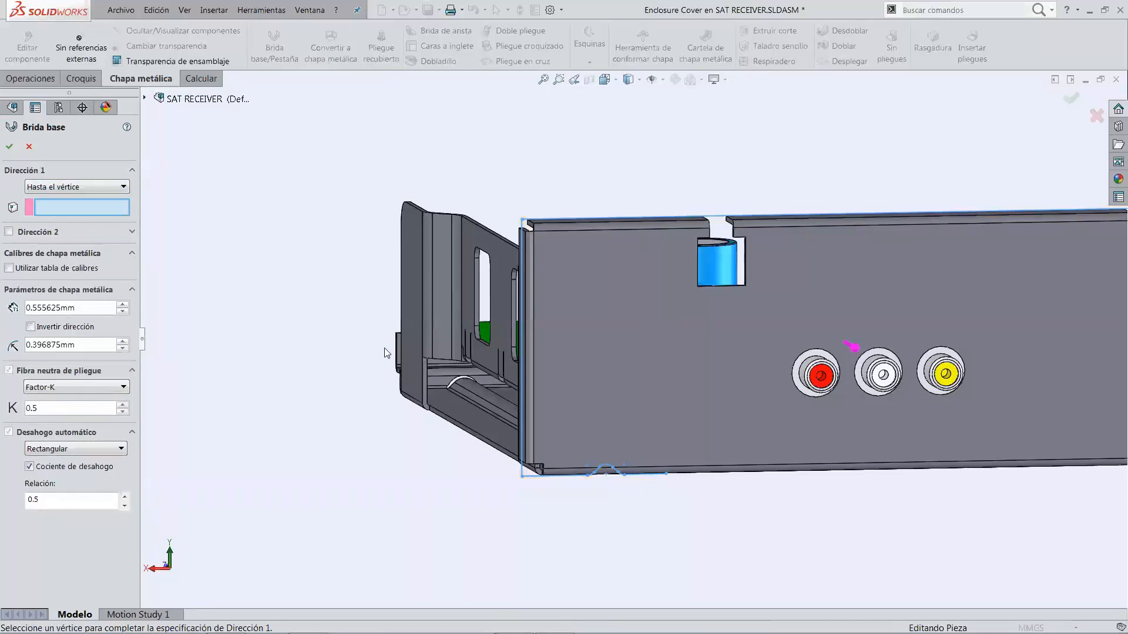
scroll(432, 383, "down", 5)
scroll(447, 382, "down", 2)
scroll(564, 399, "down", 5)
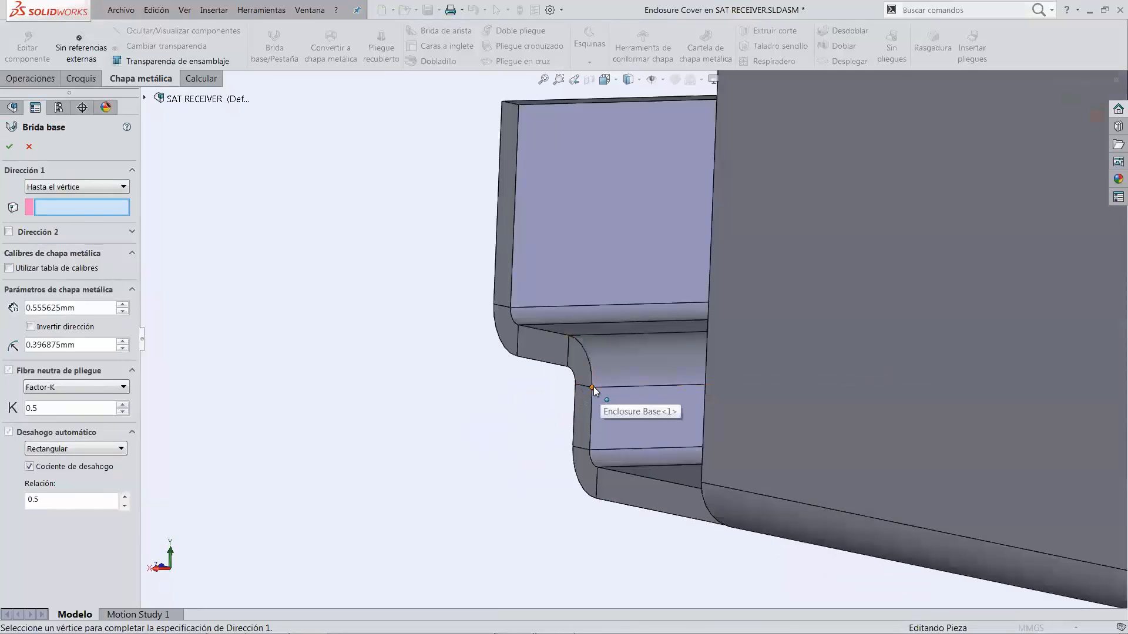
left_click(592, 388)
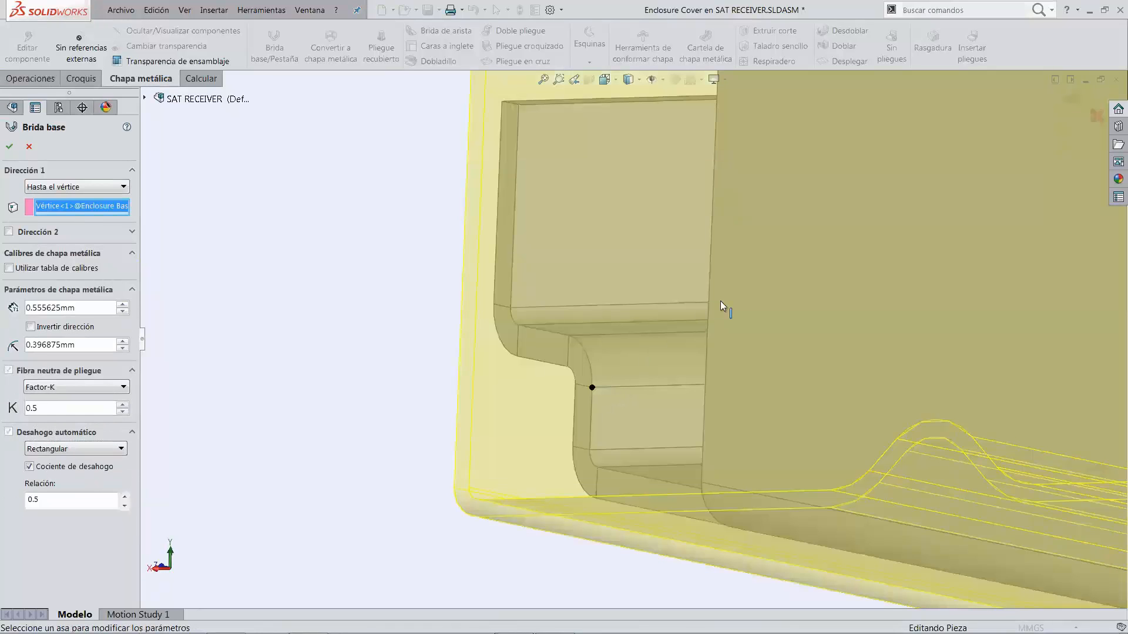
scroll(938, 261, "up", 5)
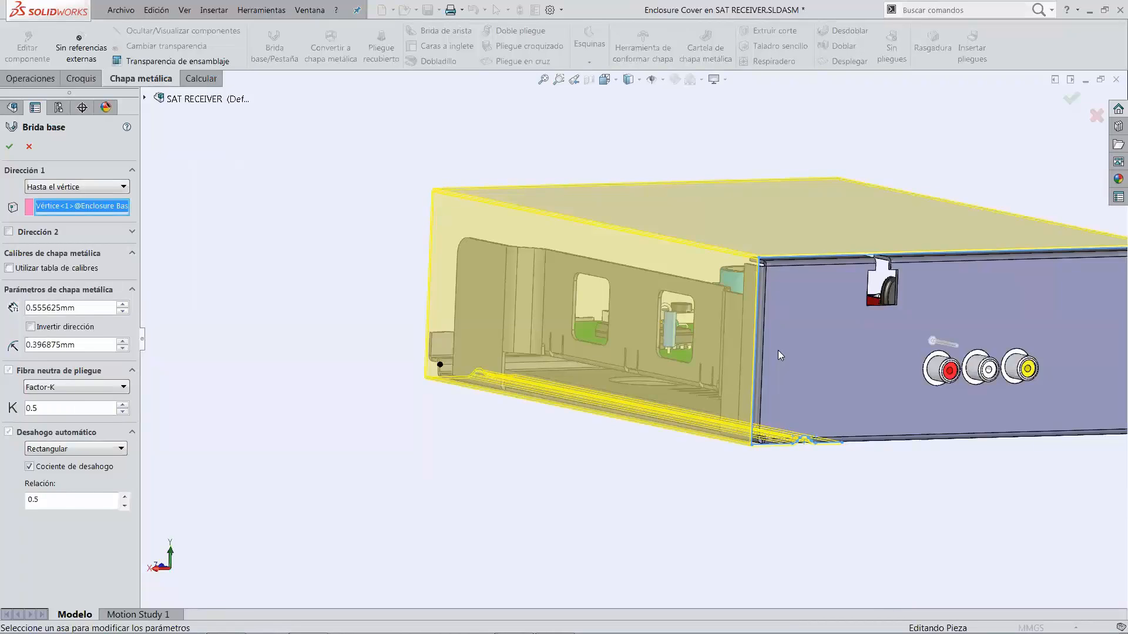
- Enable the gauge table for the base flange and select COMMON STEEL MM
left_click(9, 268)
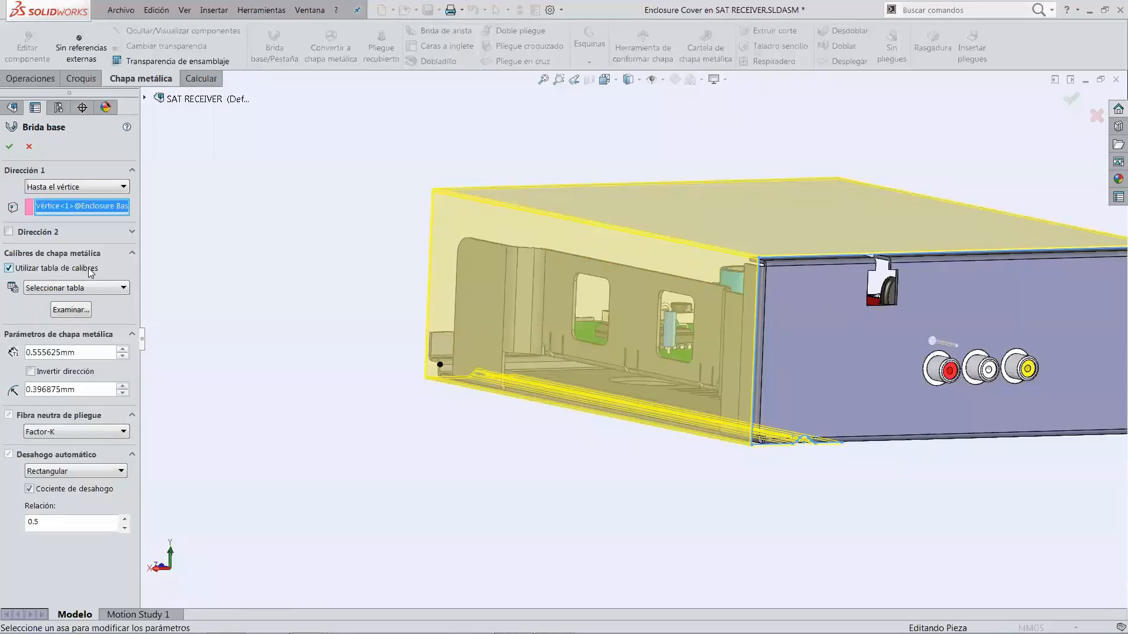
left_click(109, 289)
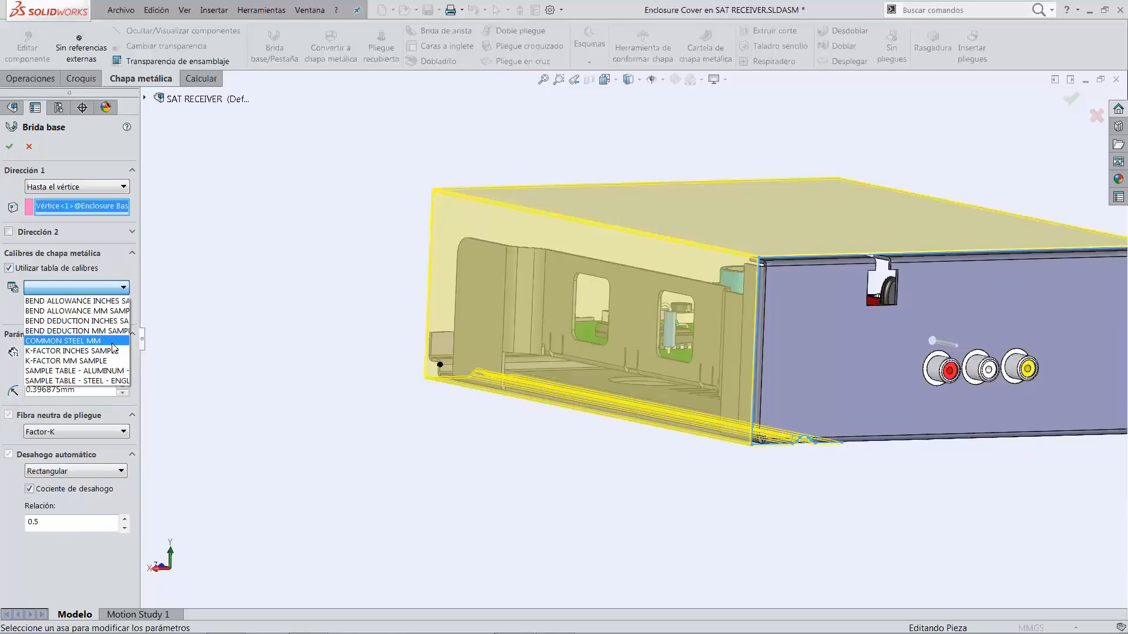
left_click(88, 340)
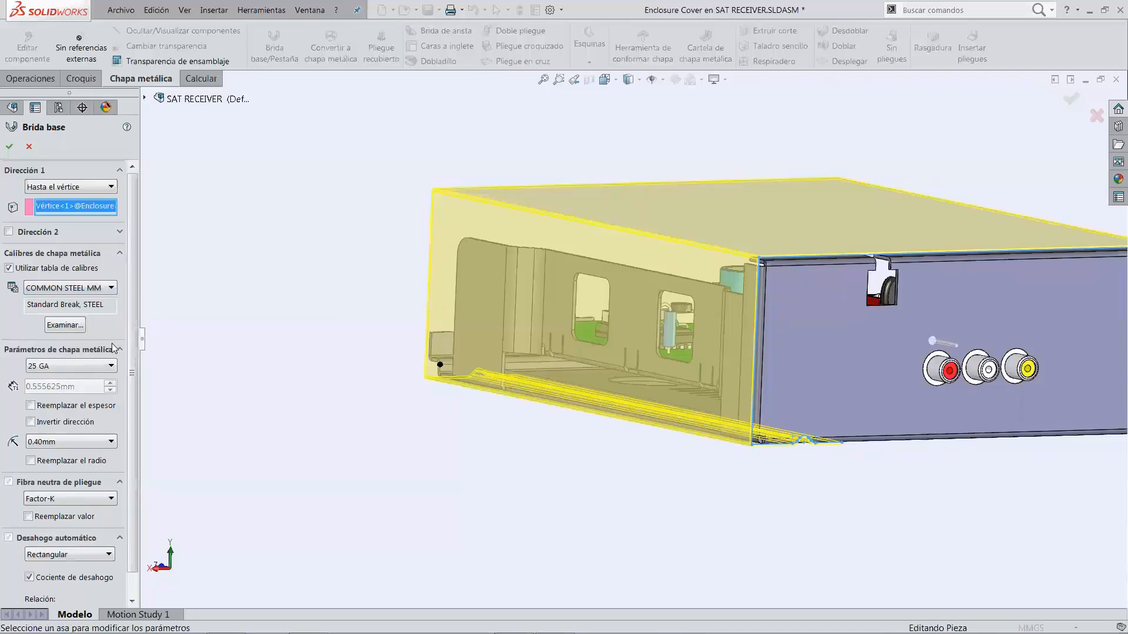
- Try the 15 GA gauge with a 6.35 mm bend radius on the base flange preview
left_click(104, 365)
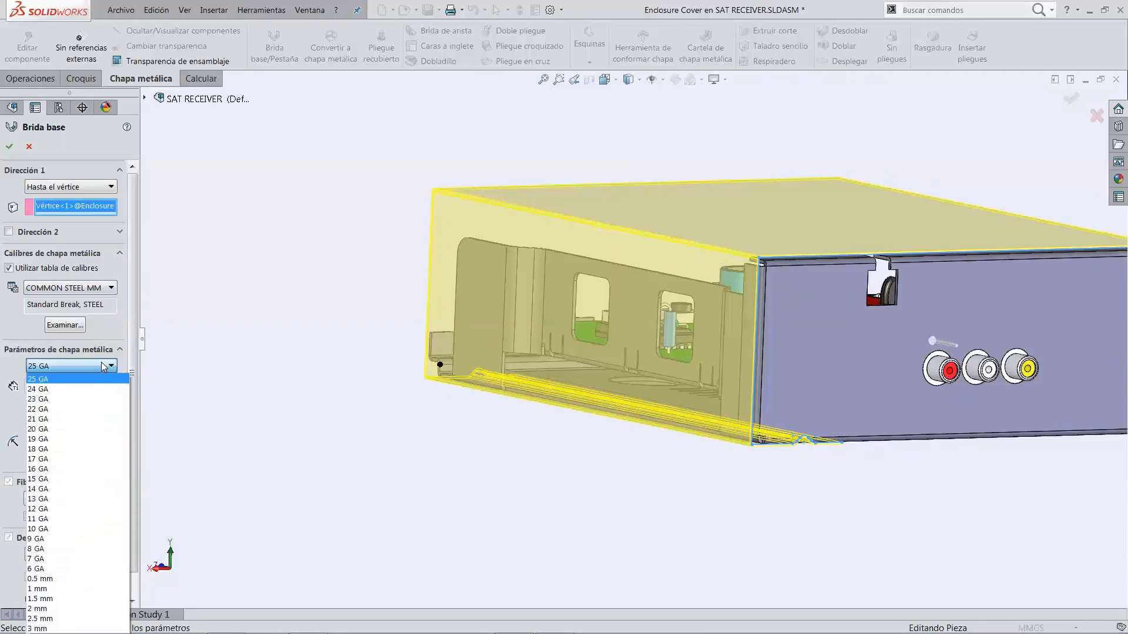
left_click(112, 441)
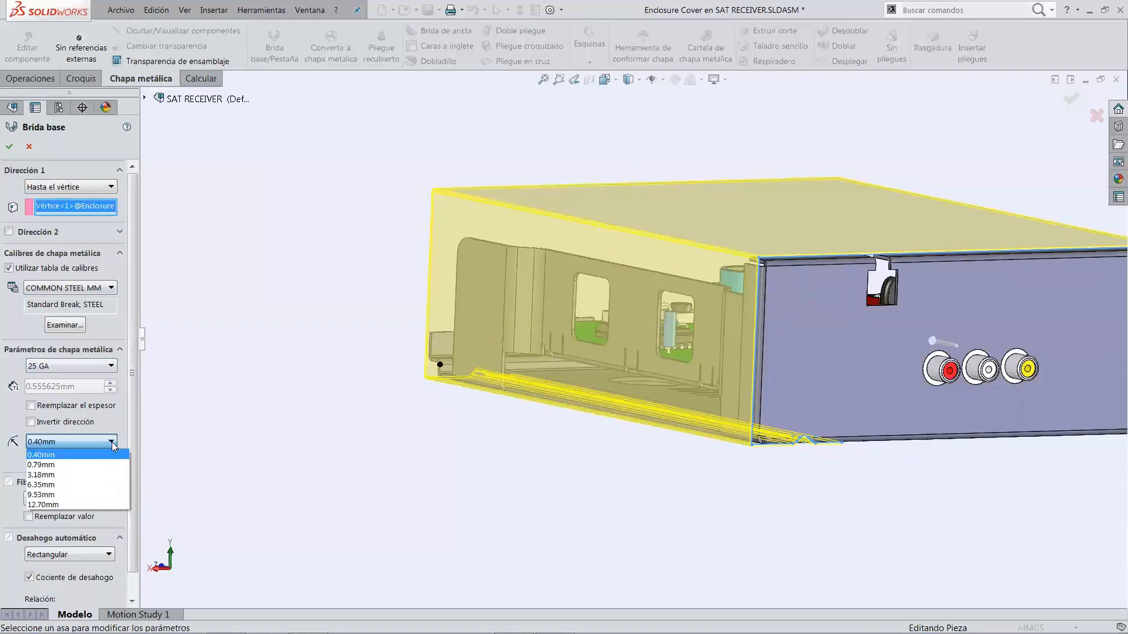
left_click(112, 442)
left_click(83, 368)
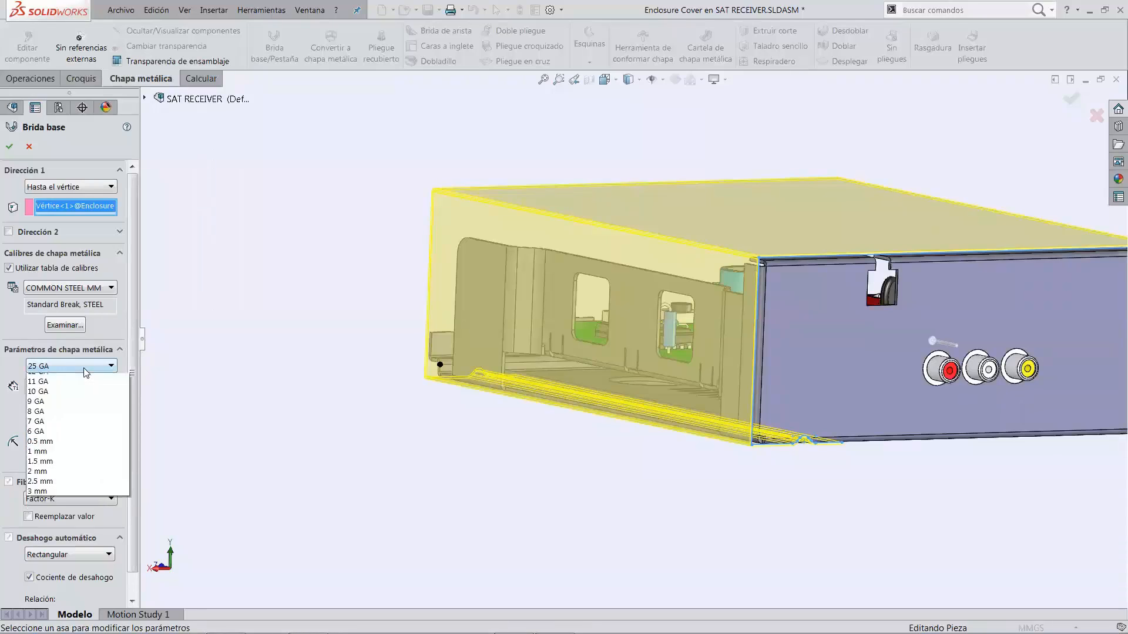
left_click(83, 487)
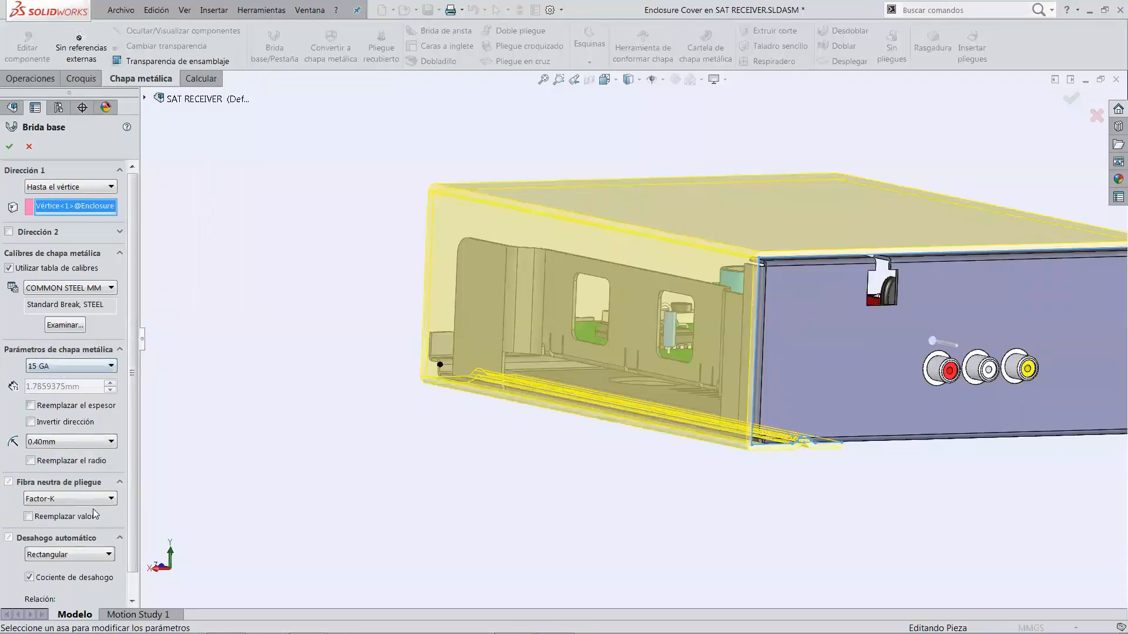
left_click(94, 501)
left_click(84, 441)
left_click(69, 488)
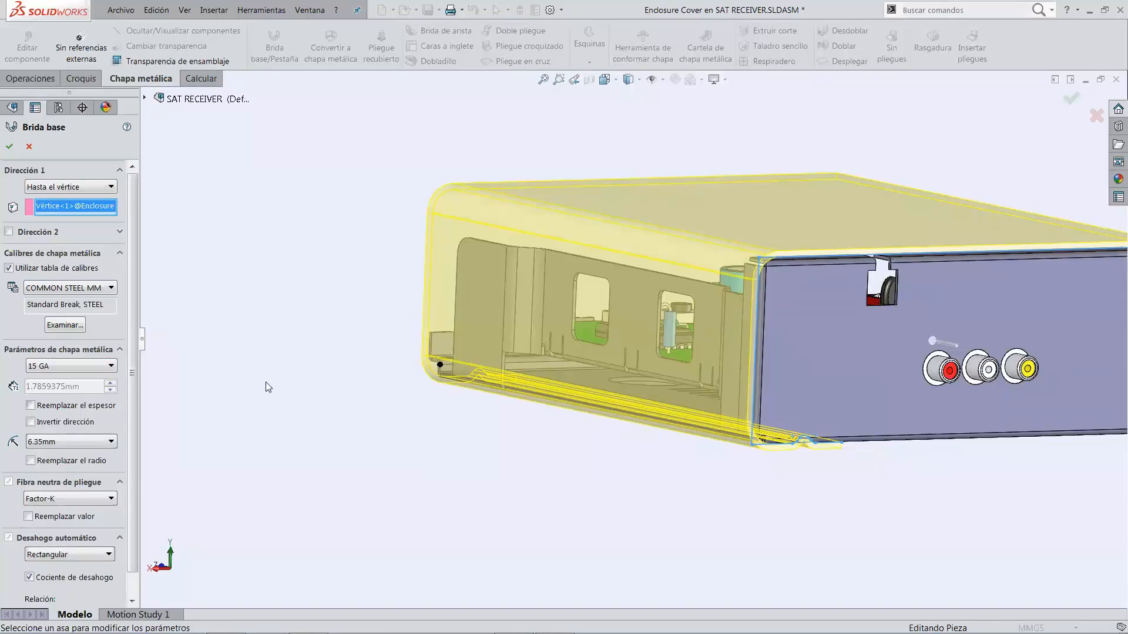
- Set the sheet metal gauge to 25 GA and accept the base flange
left_click(95, 367)
left_click(94, 380)
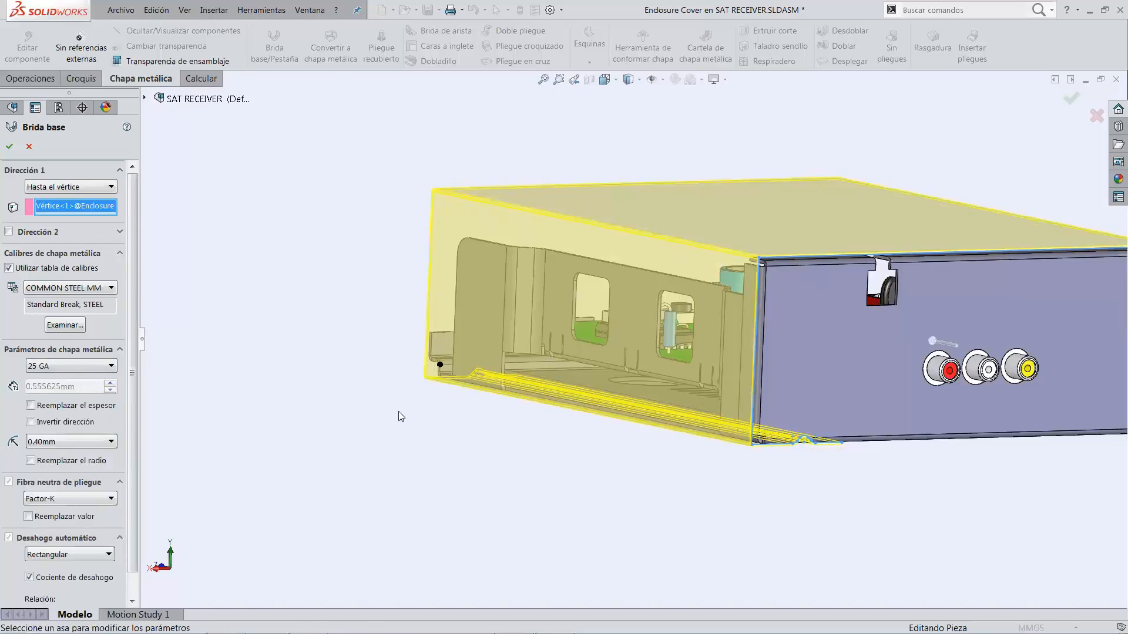
scroll(775, 202, "down", 2)
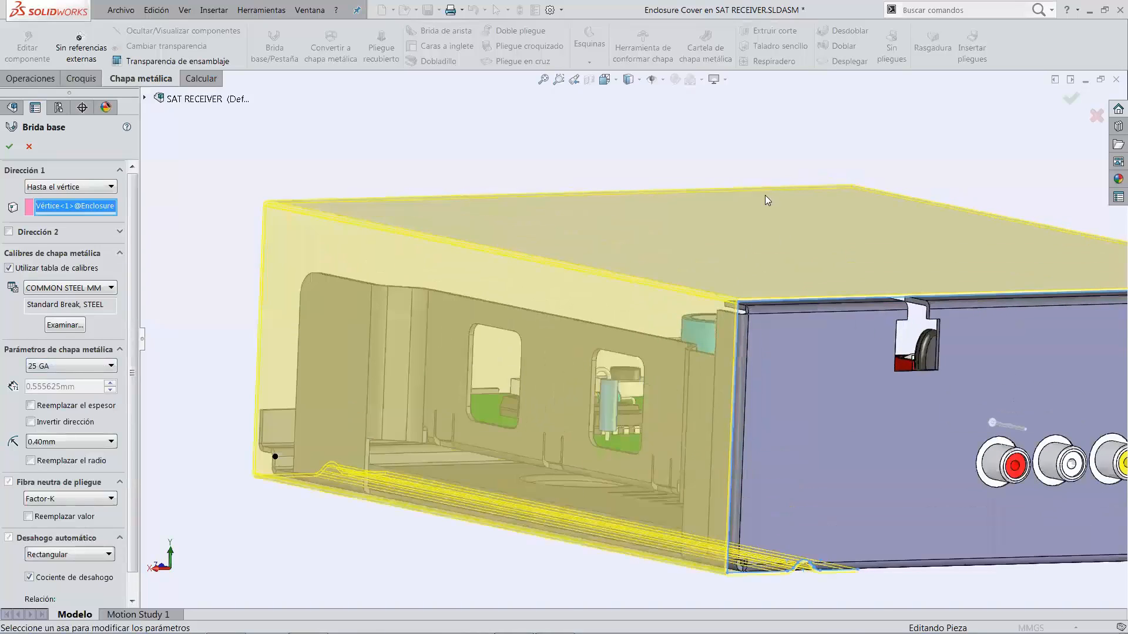
middle_click_drag(282, 316, 253, 345, "ctrl")
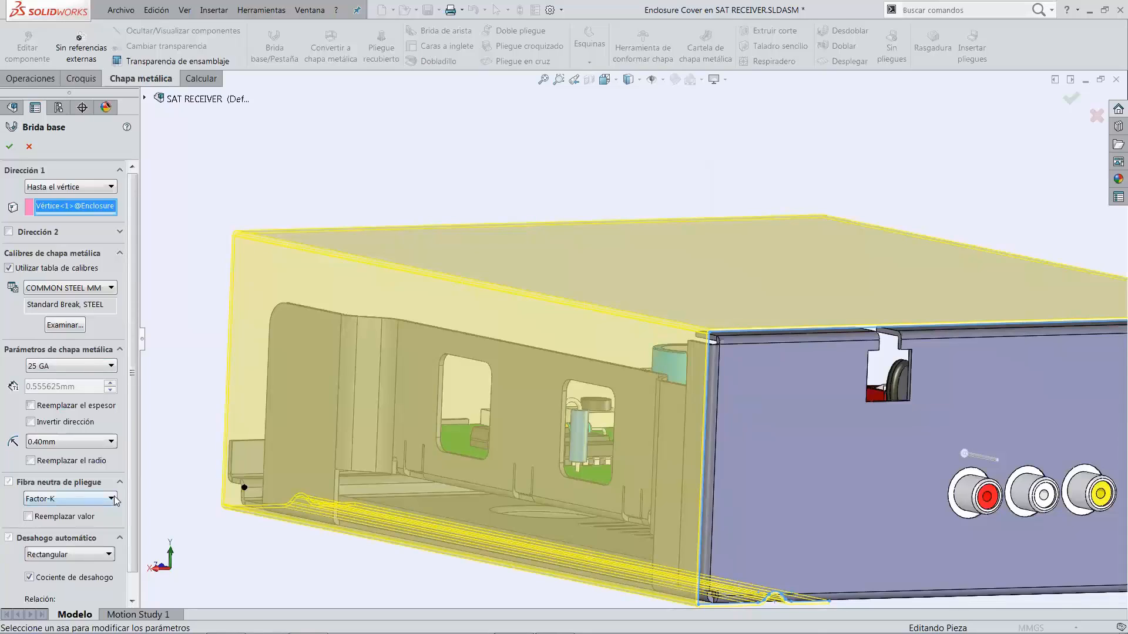
left_click(10, 146)
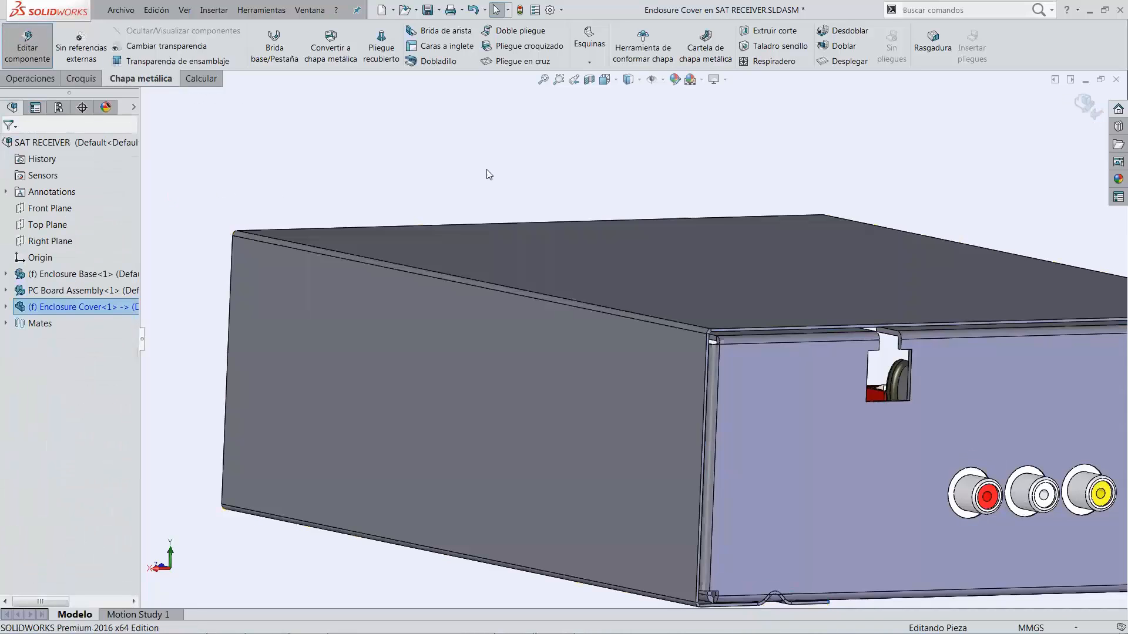
- Start a miter flange and place its sketch plane on the cover side wall's front vertical edge, using the saved Corner view
middle_click_drag(551, 164, 593, 176)
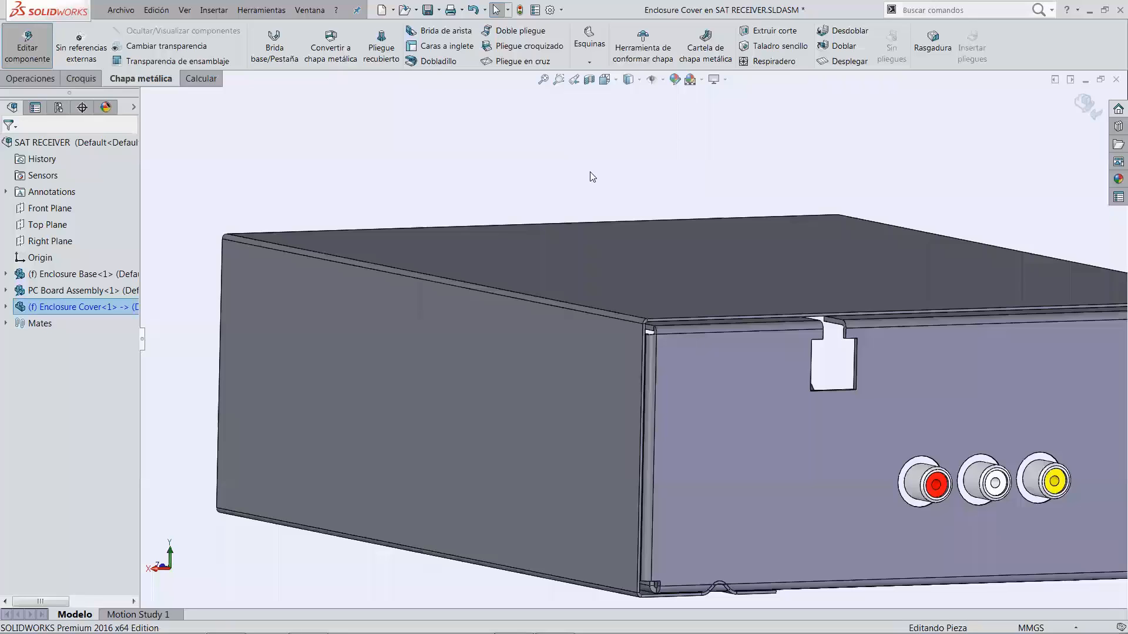
left_click(459, 50)
key("space")
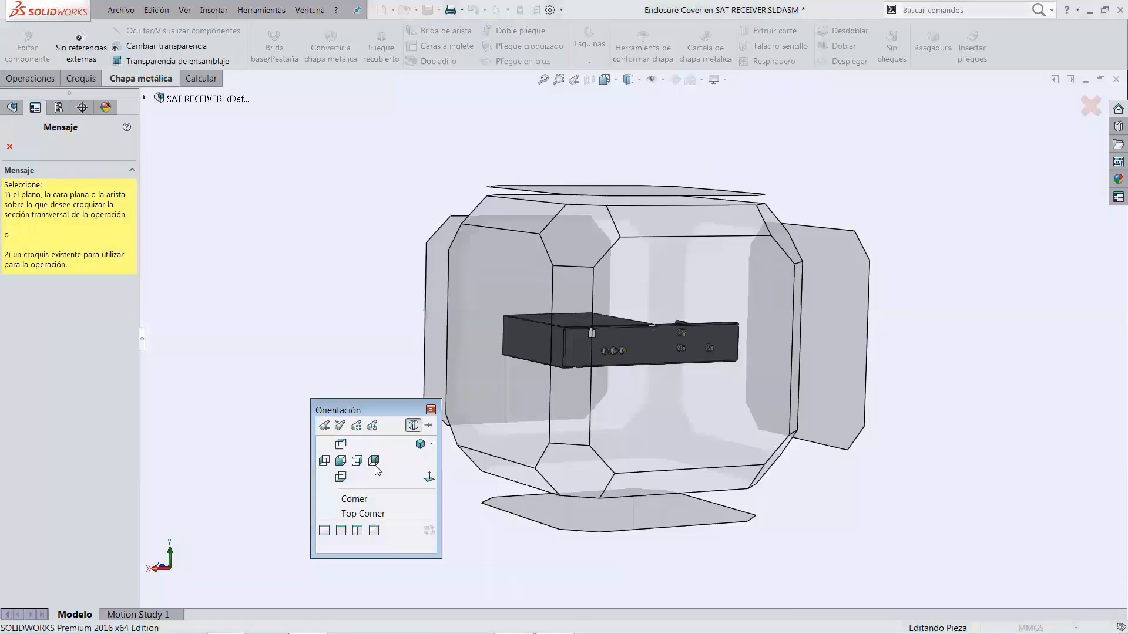
left_click(376, 499)
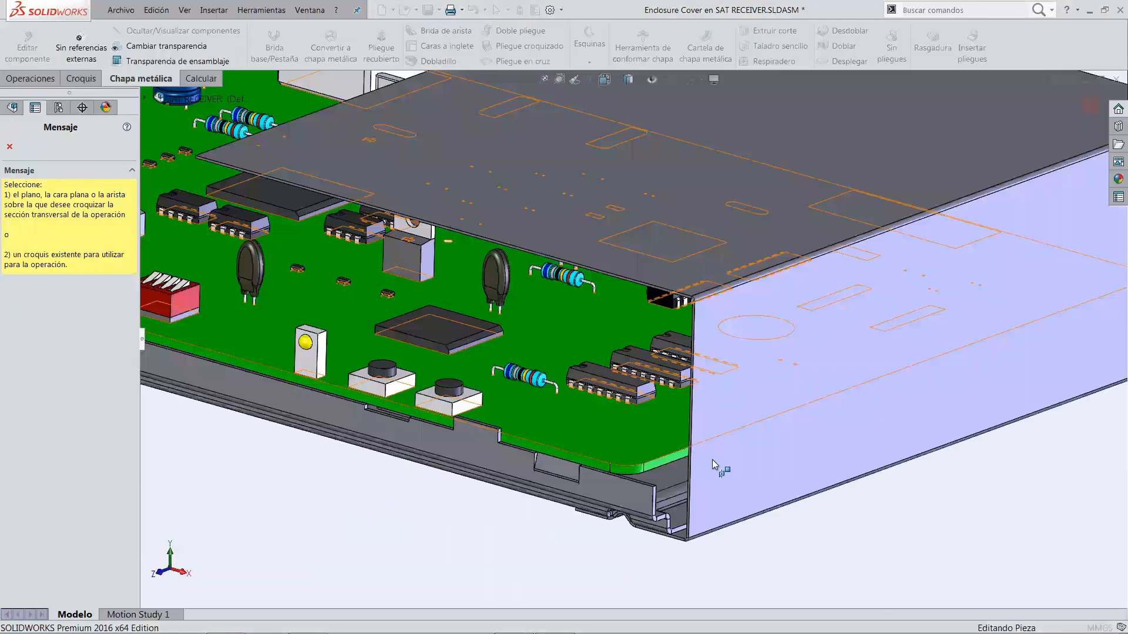
scroll(712, 459, "down", 3)
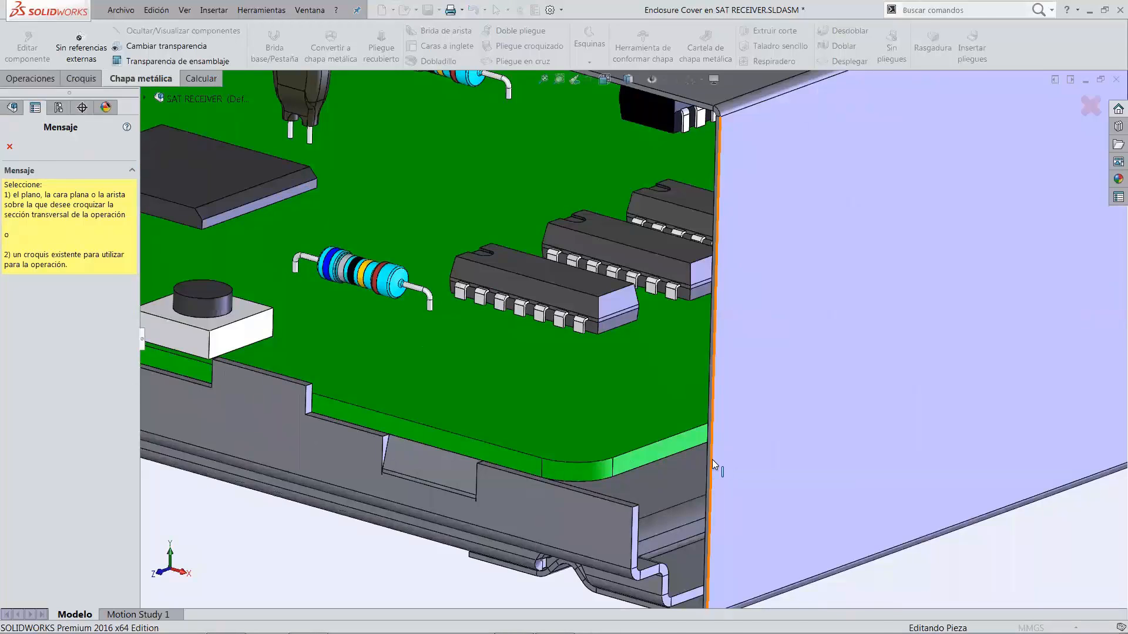
left_click(713, 459)
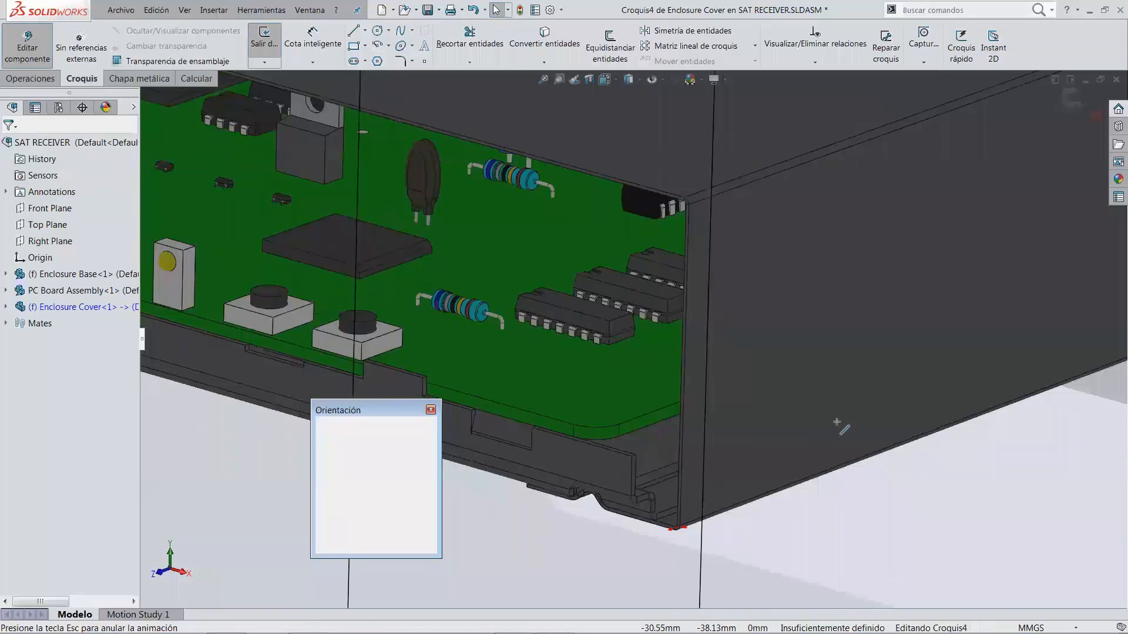
- Sketch an L-shaped miter profile, about 5.06 mm inward from the cover corner and 6 mm forward along the base edge, and exit the sketch
key("l")
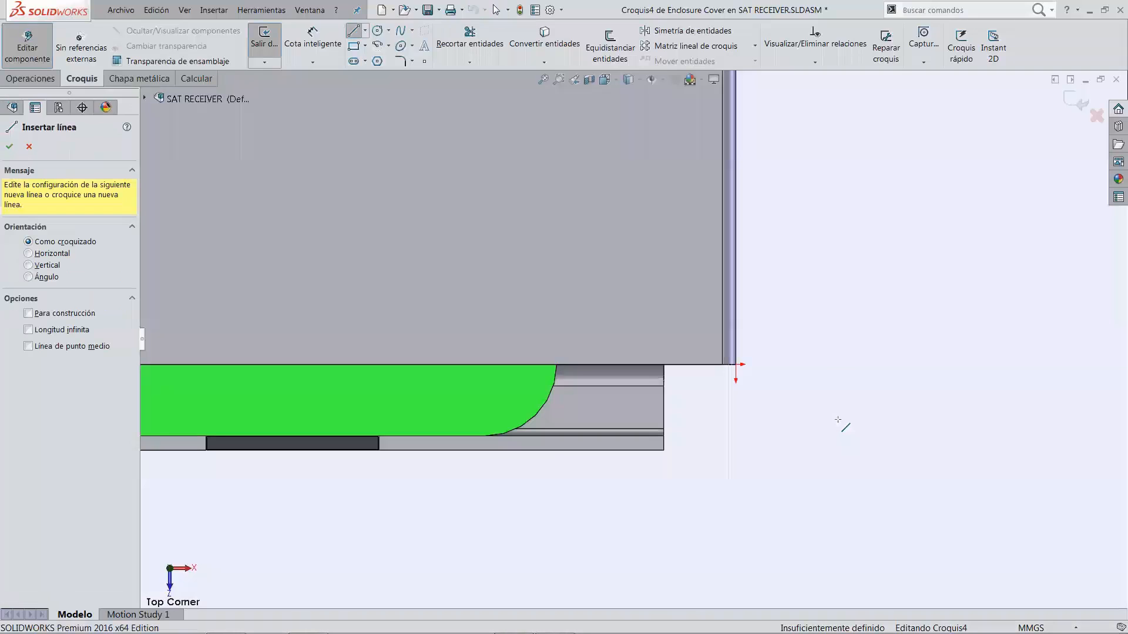
left_click(736, 365)
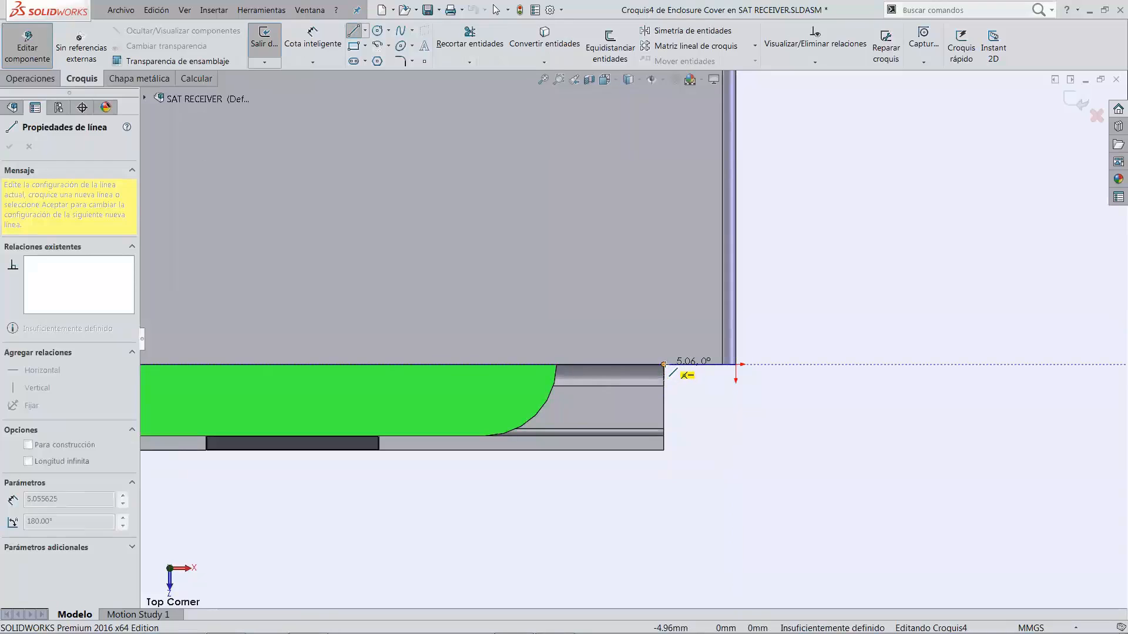
left_click(664, 365)
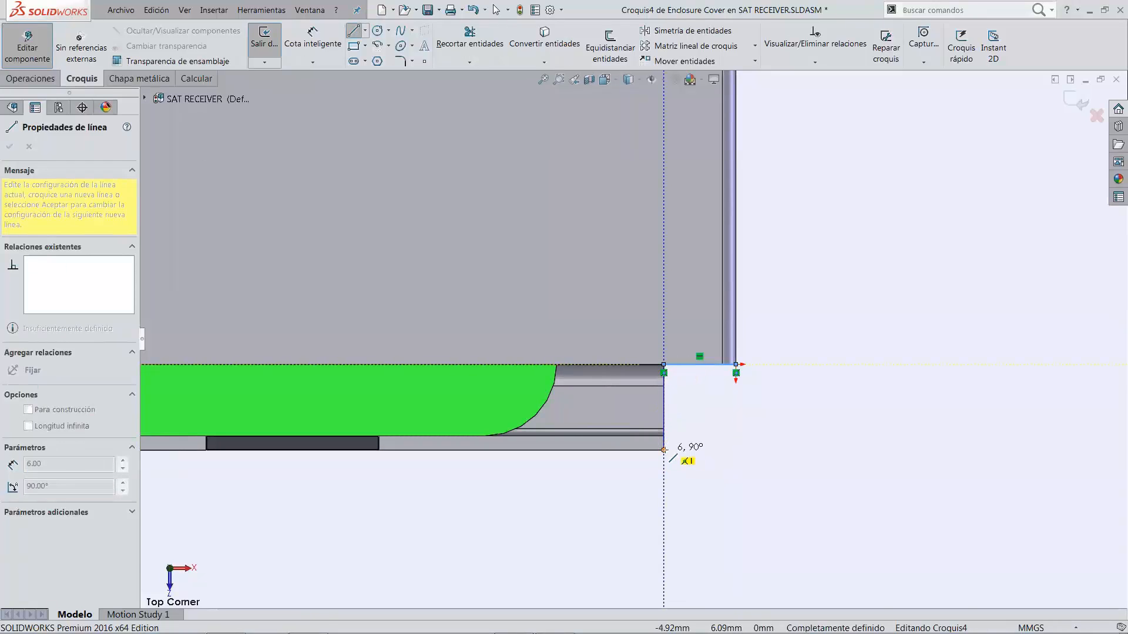
double_click(663, 450)
key("Escape")
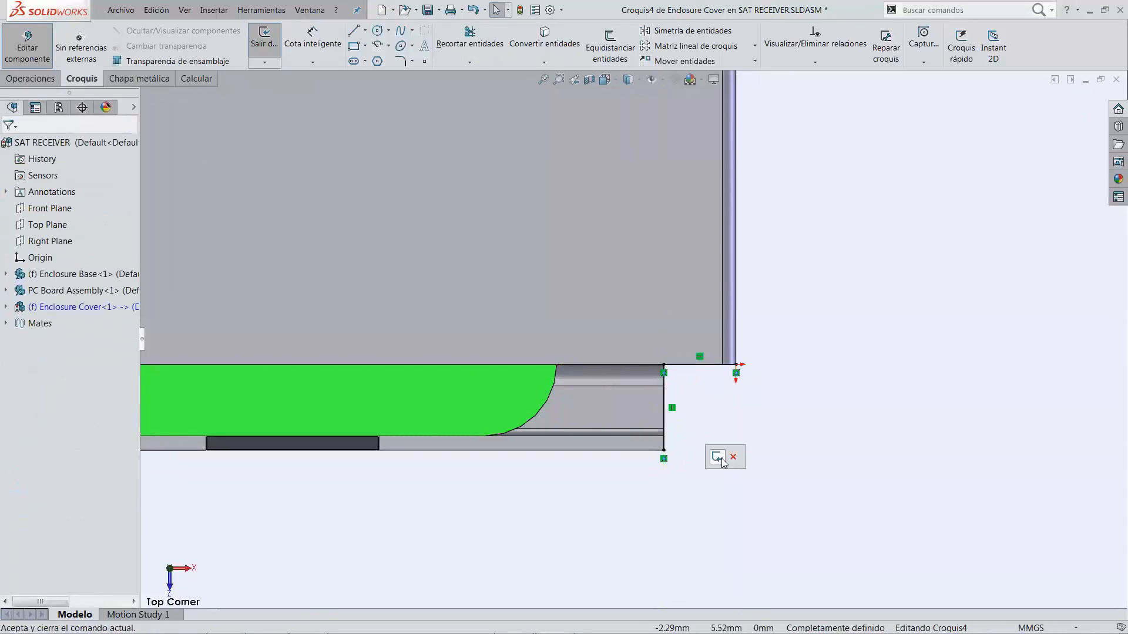
left_click(719, 458)
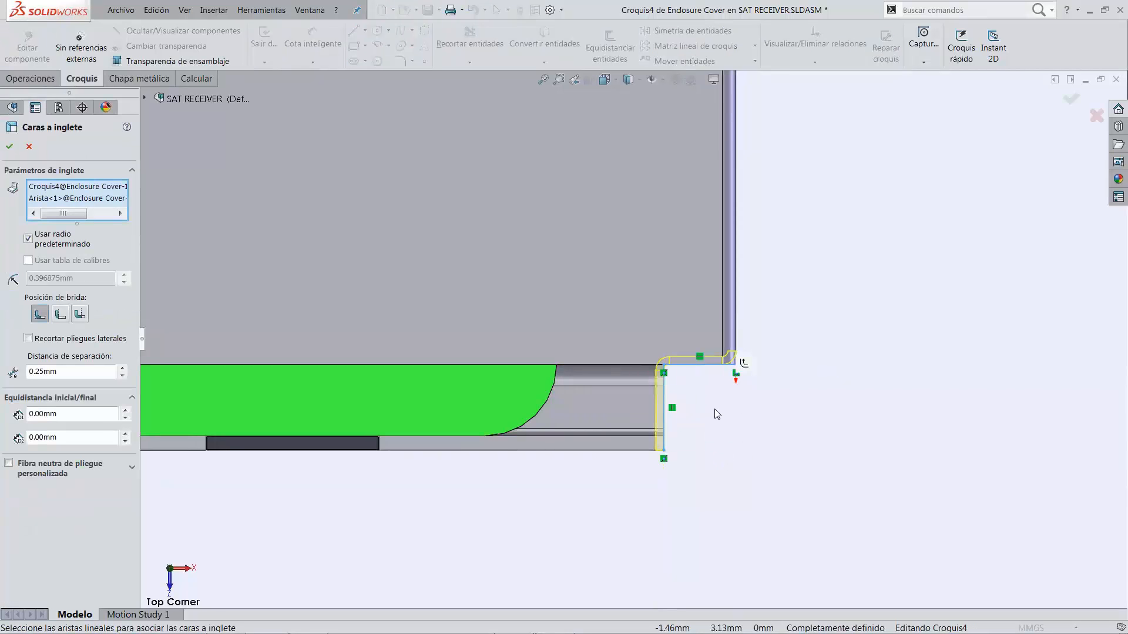
- Compare the miter flange positions in the saved Corner view and set the flange position to Material Outside
key("space")
left_click(340, 427)
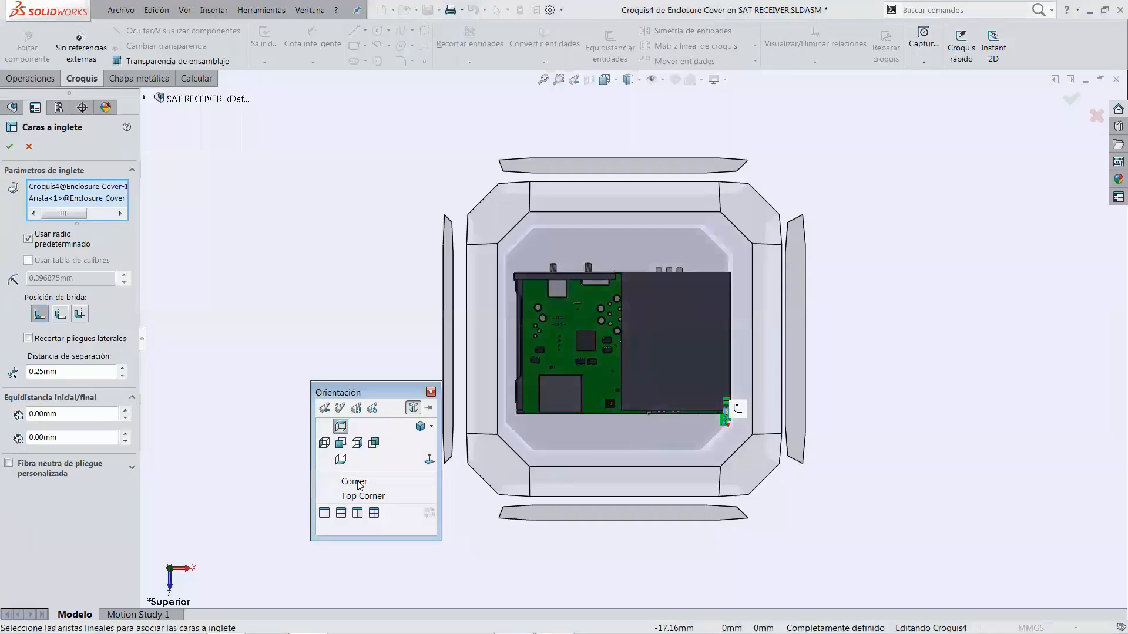
left_click(426, 483)
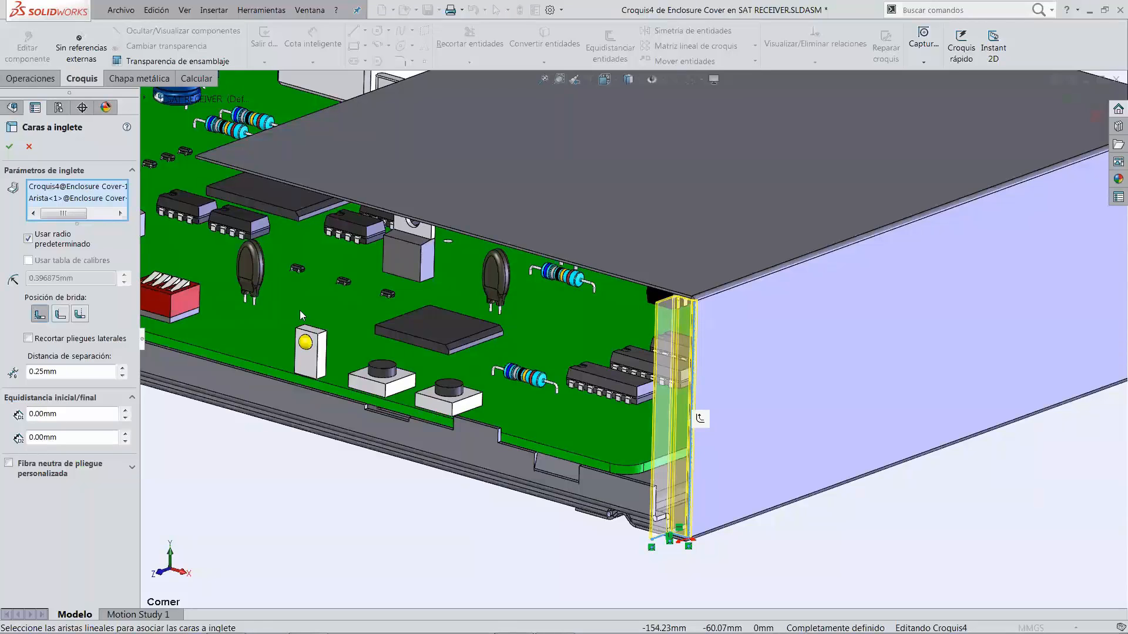
left_click(60, 314)
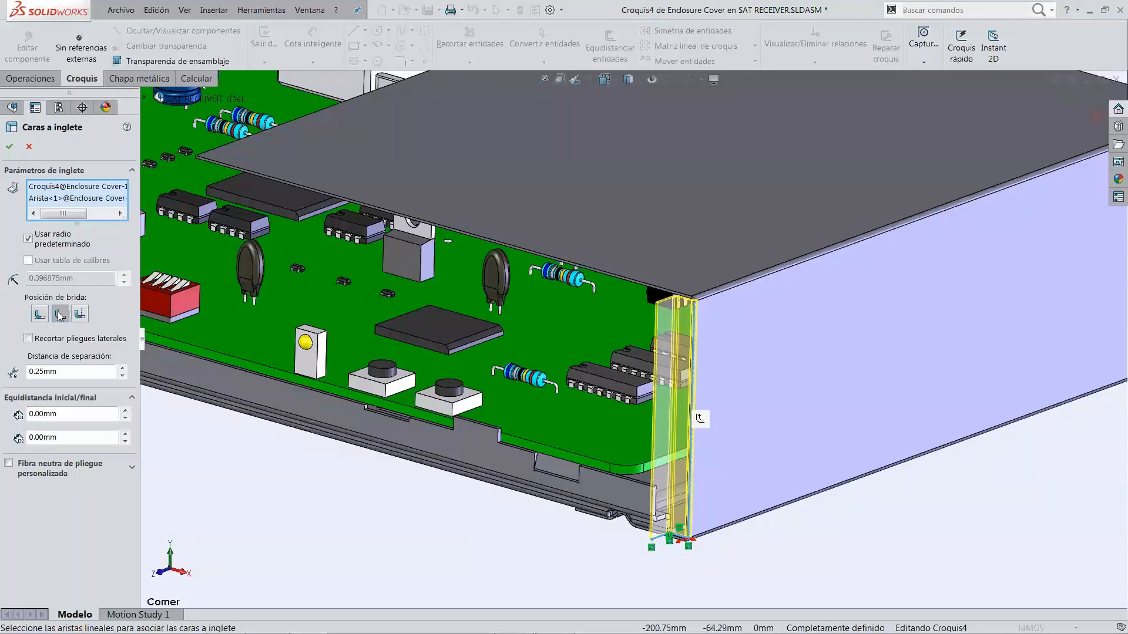
left_click(83, 316)
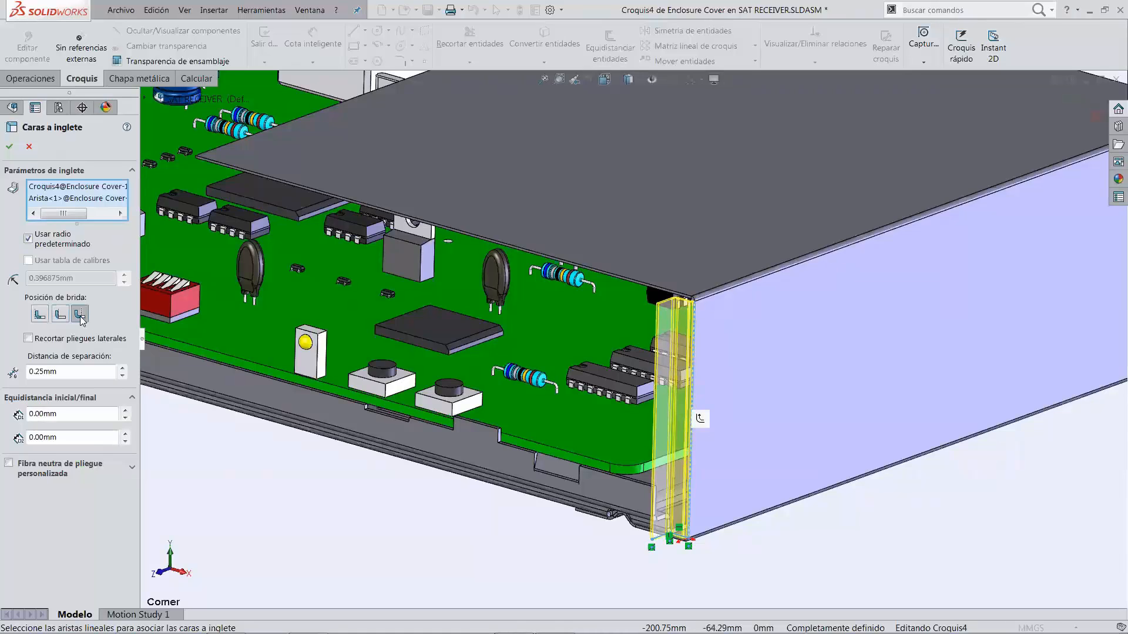
left_click(65, 313)
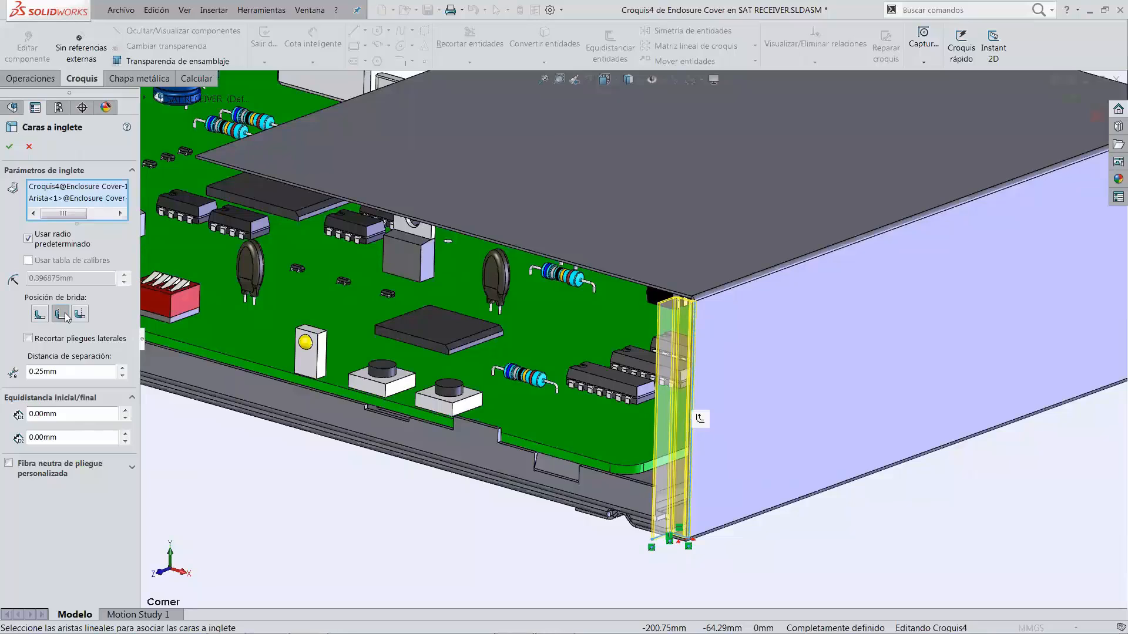
- Set the miter flange's start offset to 4 mm and extend the flange around the corner bend and along the cover's top front edge
left_click(27, 414)
type("4")
key("Tab")
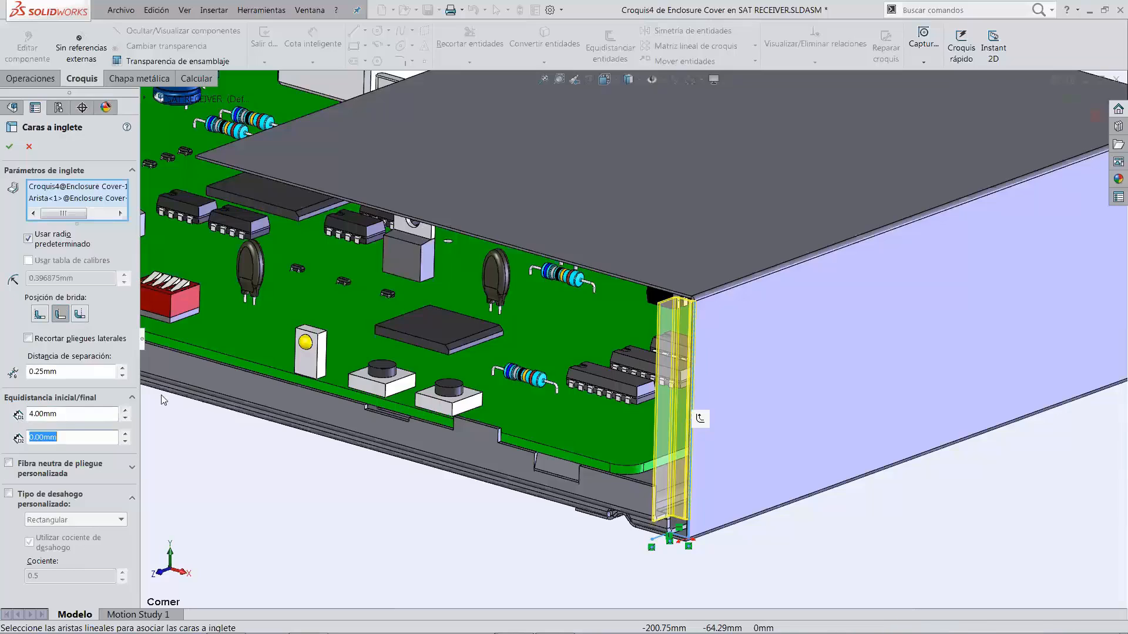
left_click(626, 282)
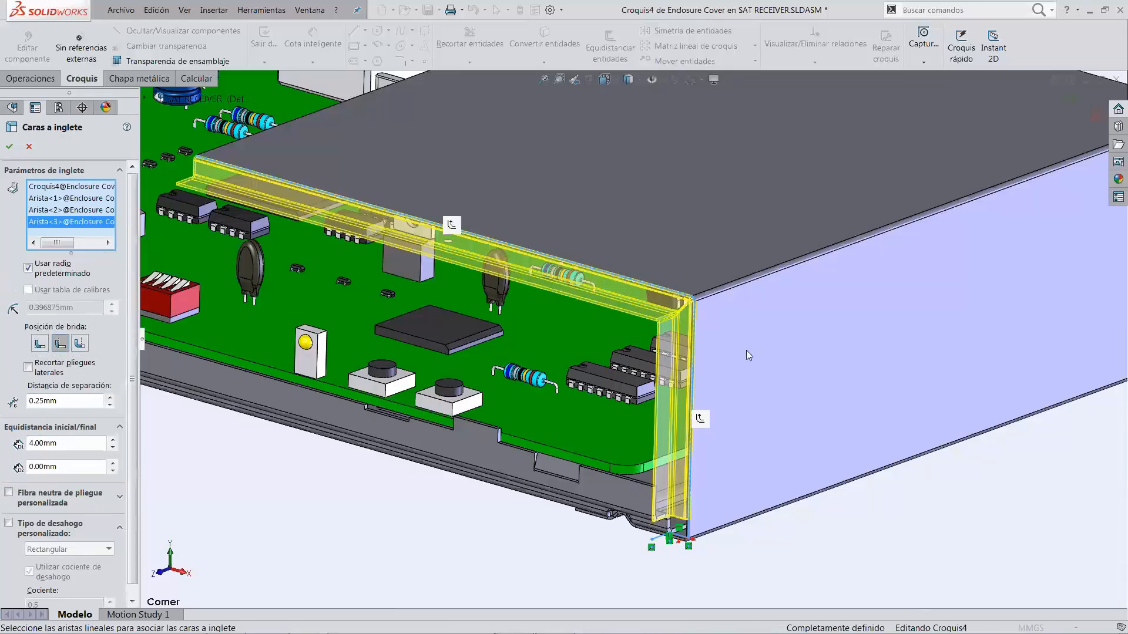
- Try a gap distance of 1 mm at the miter flange's corner
scroll(686, 312, "down", 5)
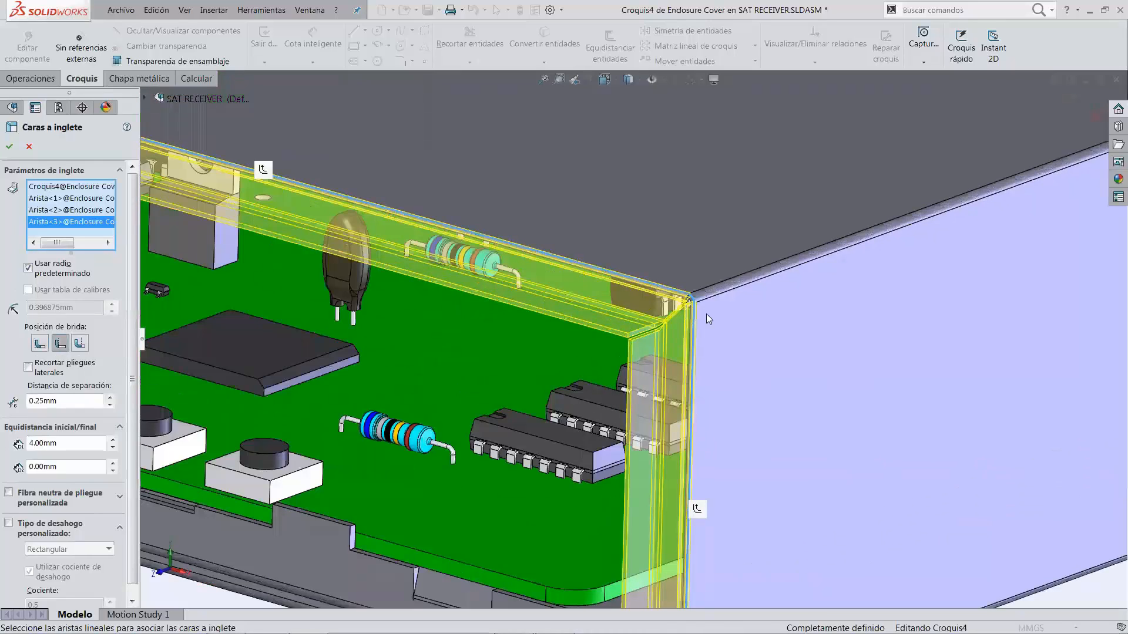
scroll(707, 314, "down", 2)
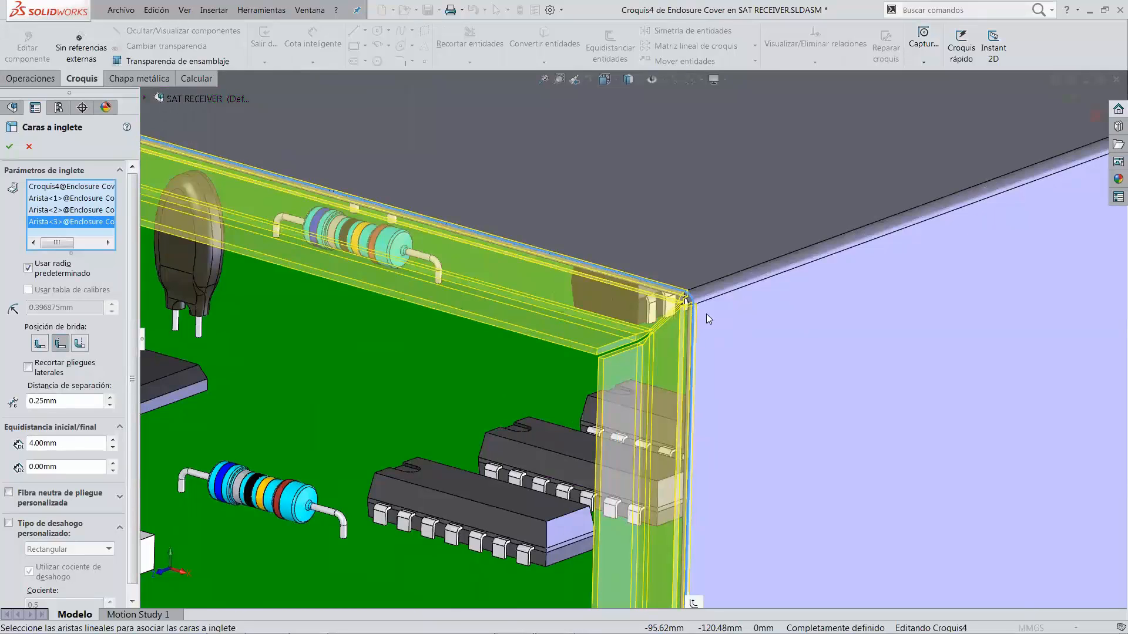
scroll(687, 307, "down", 2)
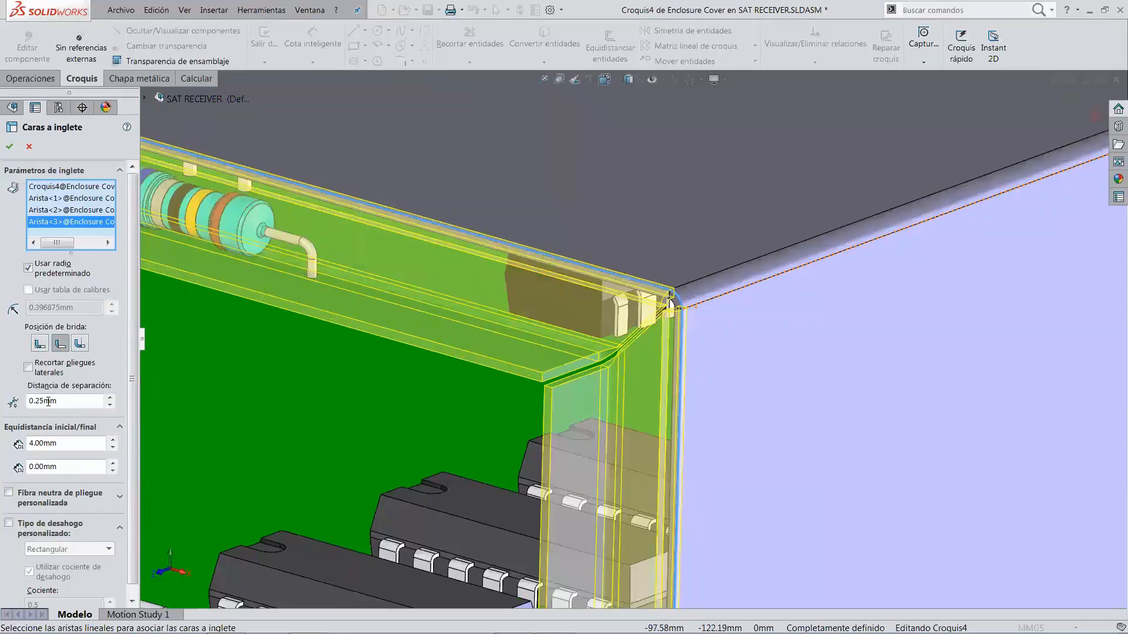
left_click_drag(64, 402, 1, 406)
type("1")
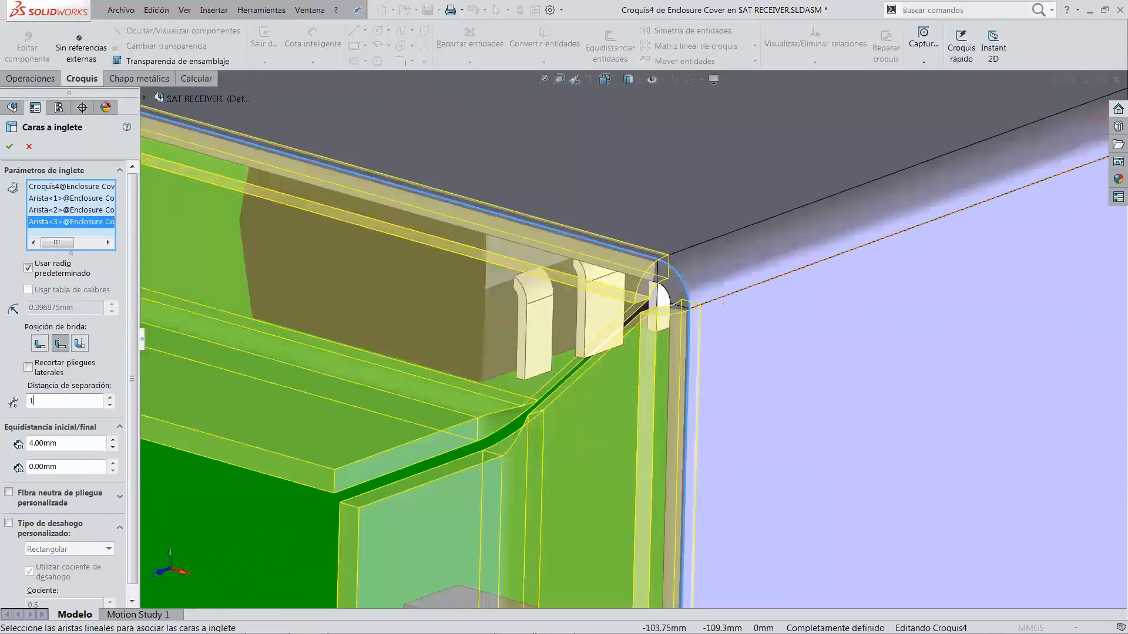
key("Return")
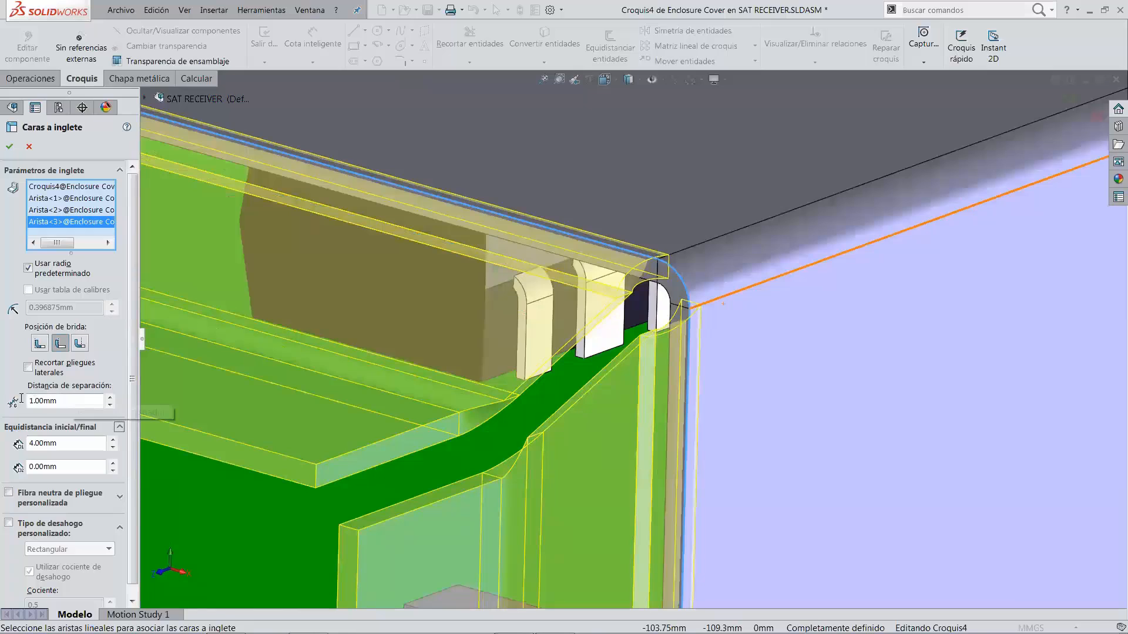
- Set the miter flange's gap distance to 0.25 mm and accept the feature
left_click_drag(64, 401, 3, 405)
type(".2")
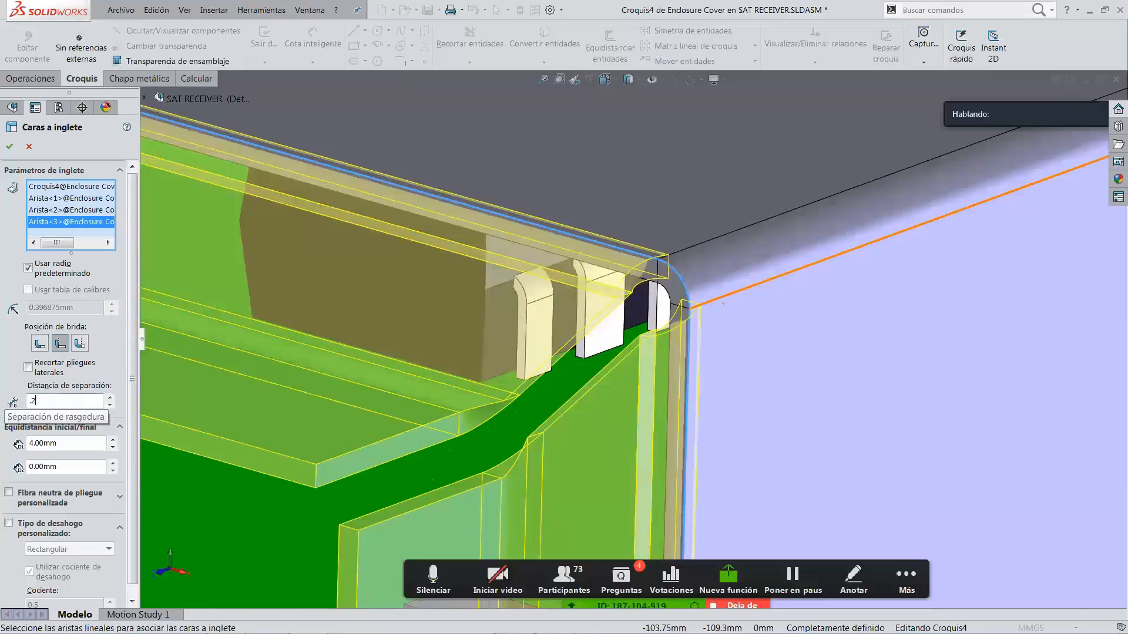
type("5")
key("Return")
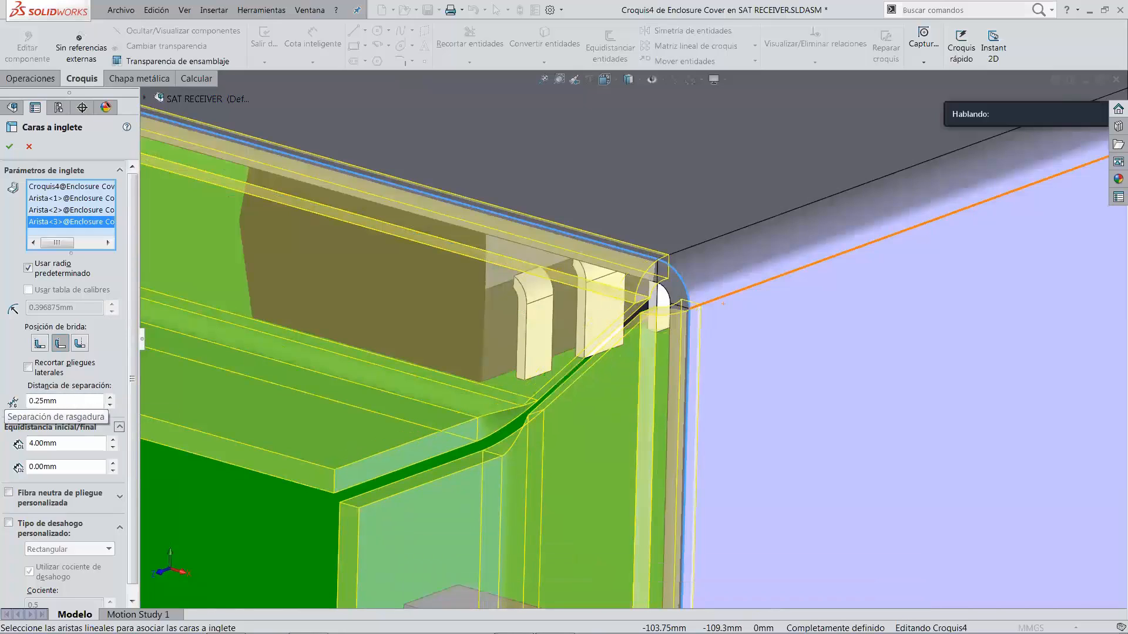
left_click(10, 146)
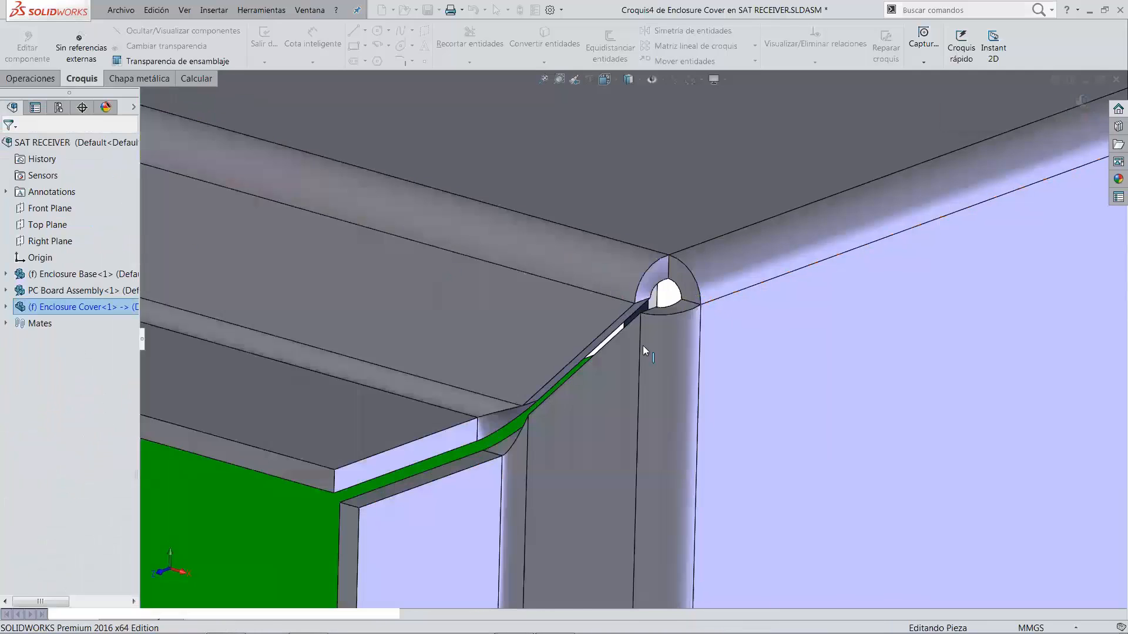
- Start an edge flange on the inner edge of the cover's top front lip and set its length to 15 mm
scroll(642, 346, "up", 4)
scroll(679, 418, "up", 3)
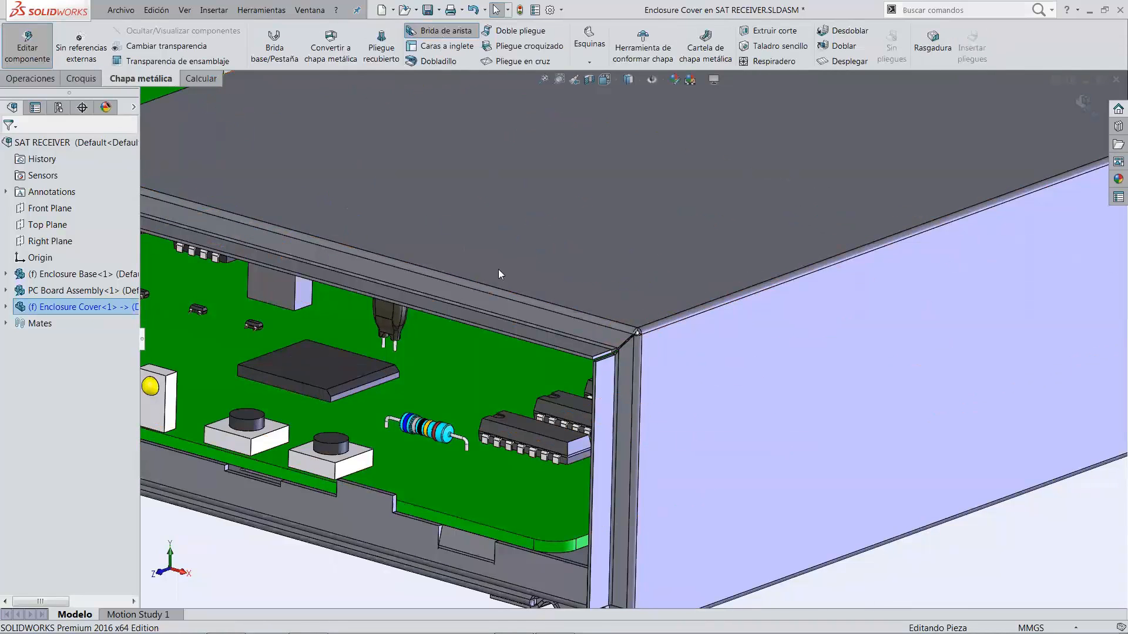
left_click(526, 338)
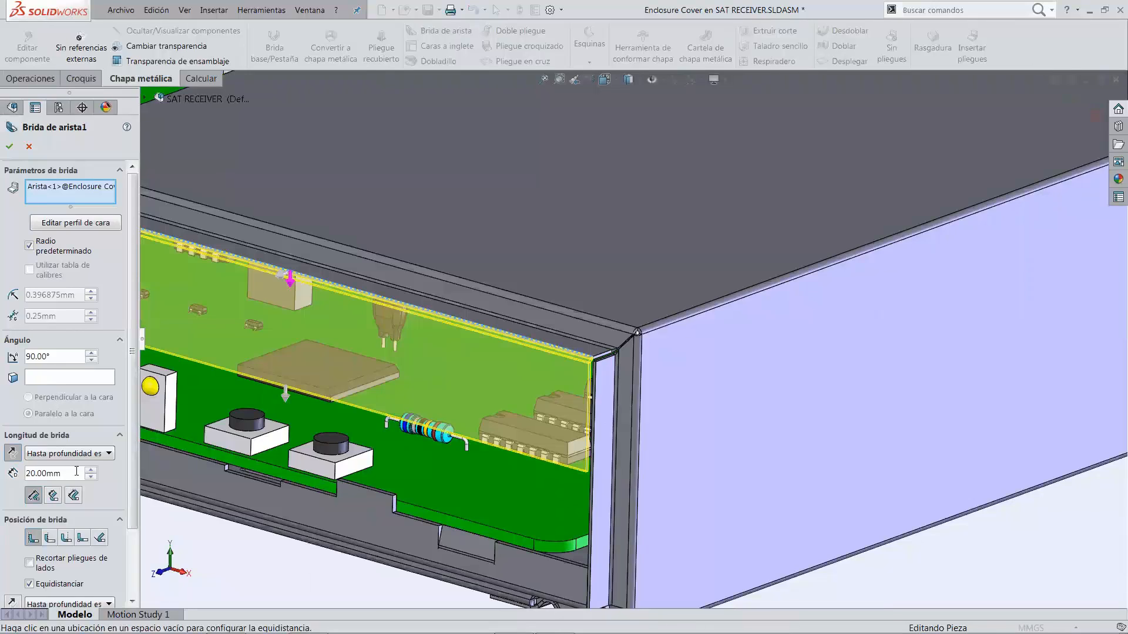
left_click_drag(73, 472, 3, 475)
type("15")
key("Return")
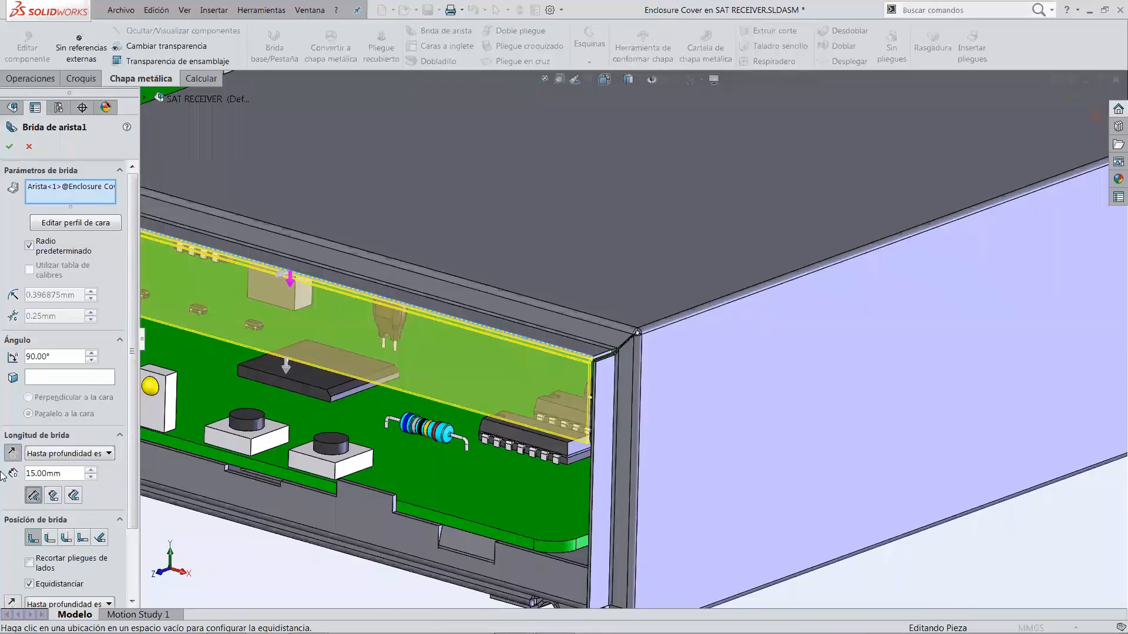
- Add the adjoining vertical edge of the side lip to the edge flange, check the corner joint and accept the feature
left_click(595, 449)
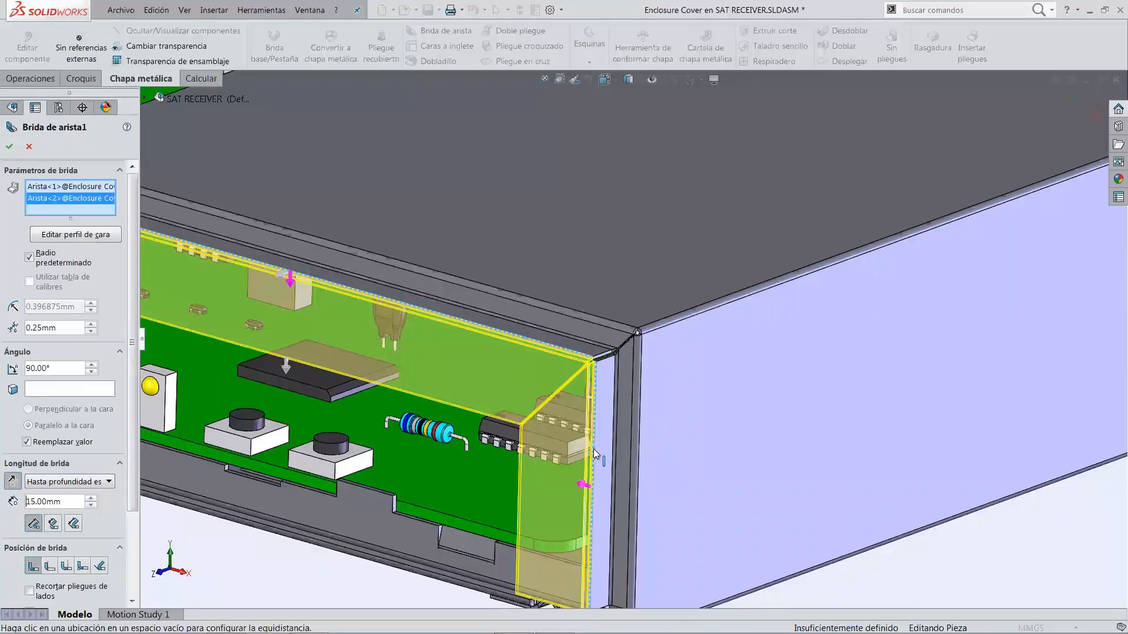
scroll(746, 348, "down", 3)
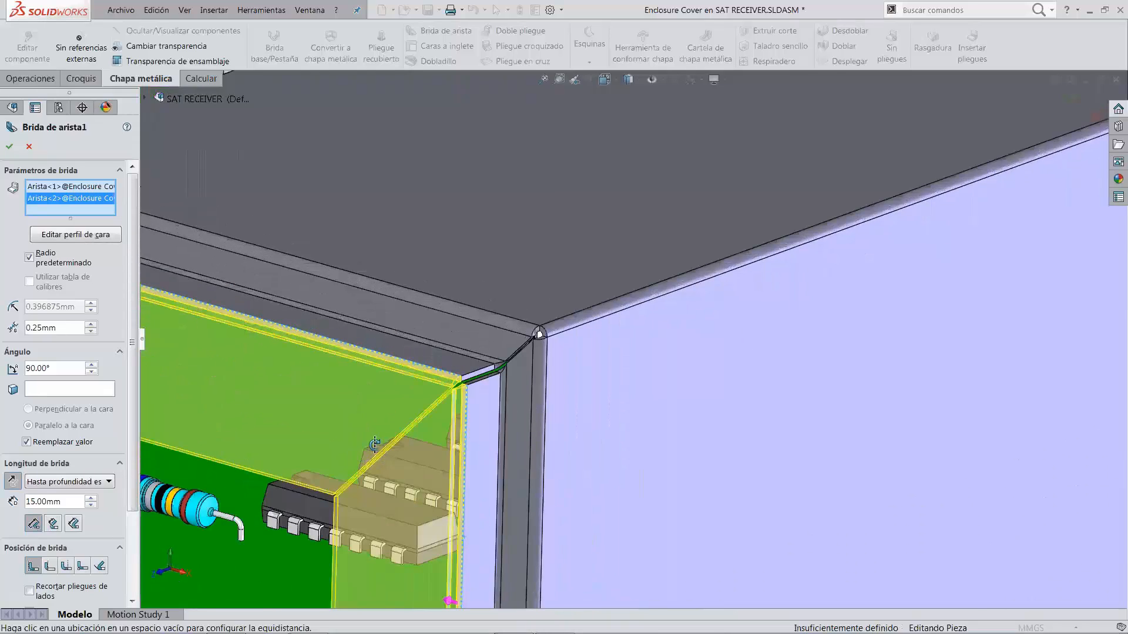
scroll(498, 451, "down", 5)
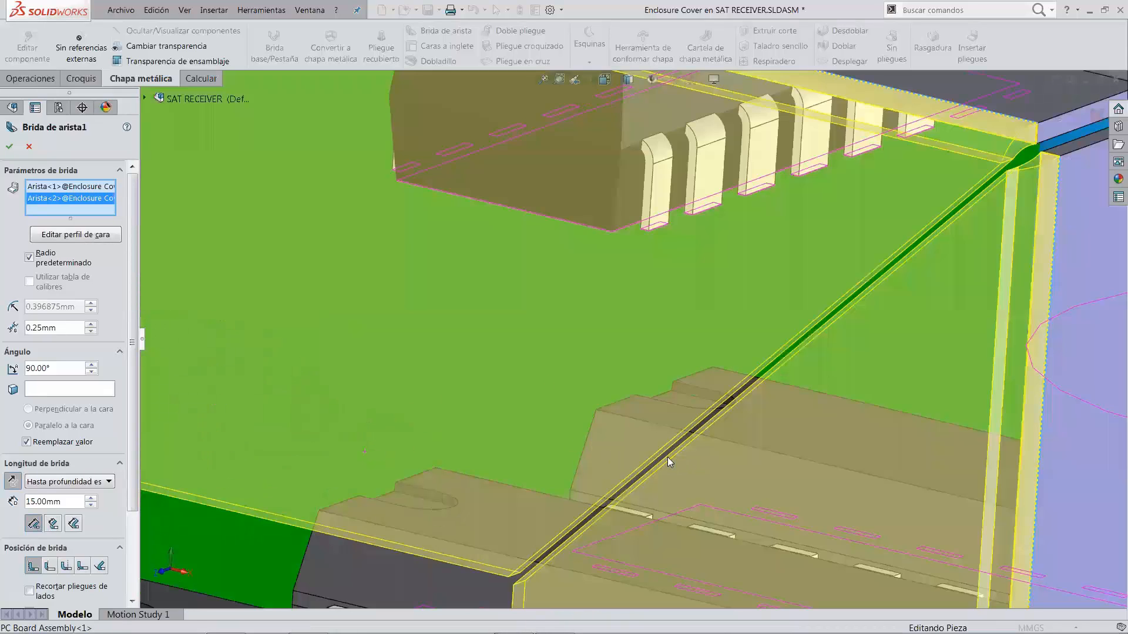
scroll(354, 319, "up", 2)
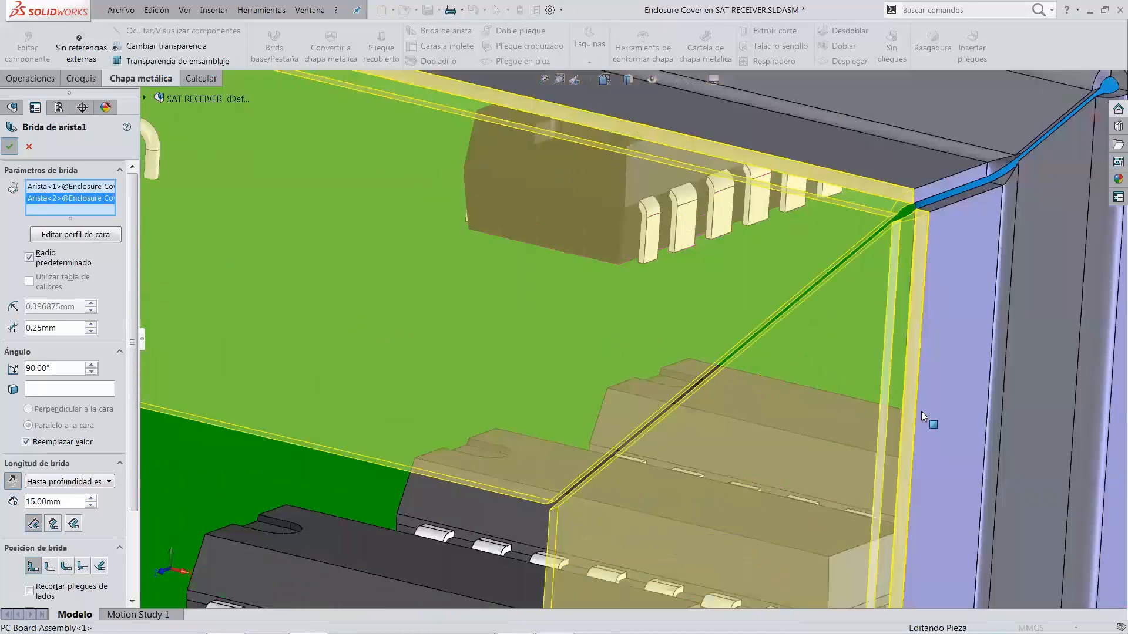
key("Return")
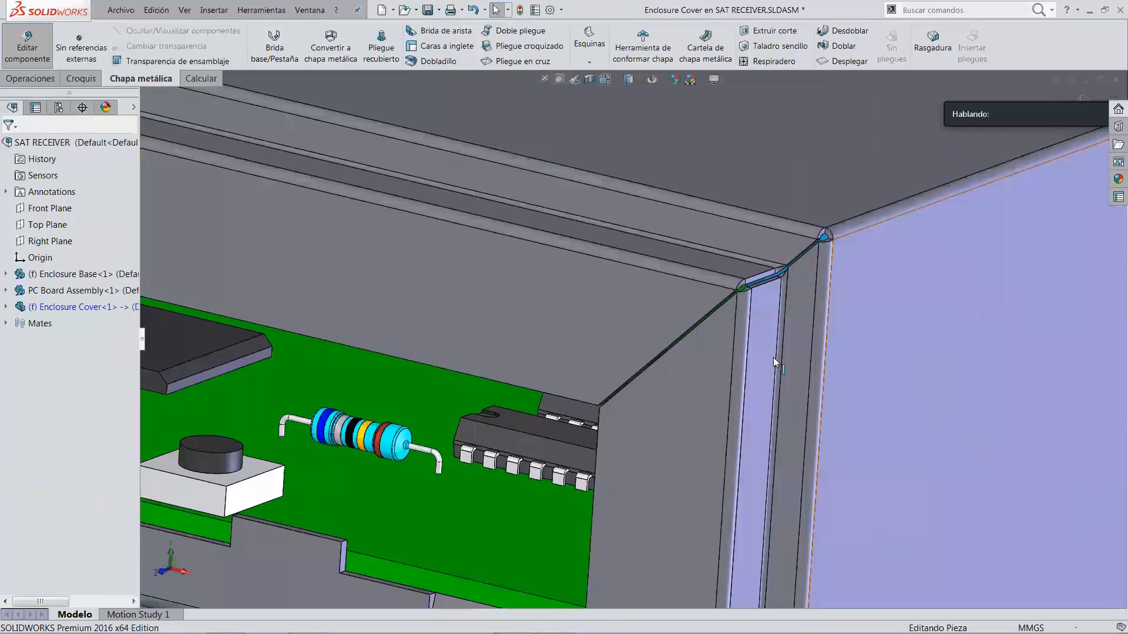
- Mirror the half cover about its open end face so that it spans the full width of the enclosure
key("f")
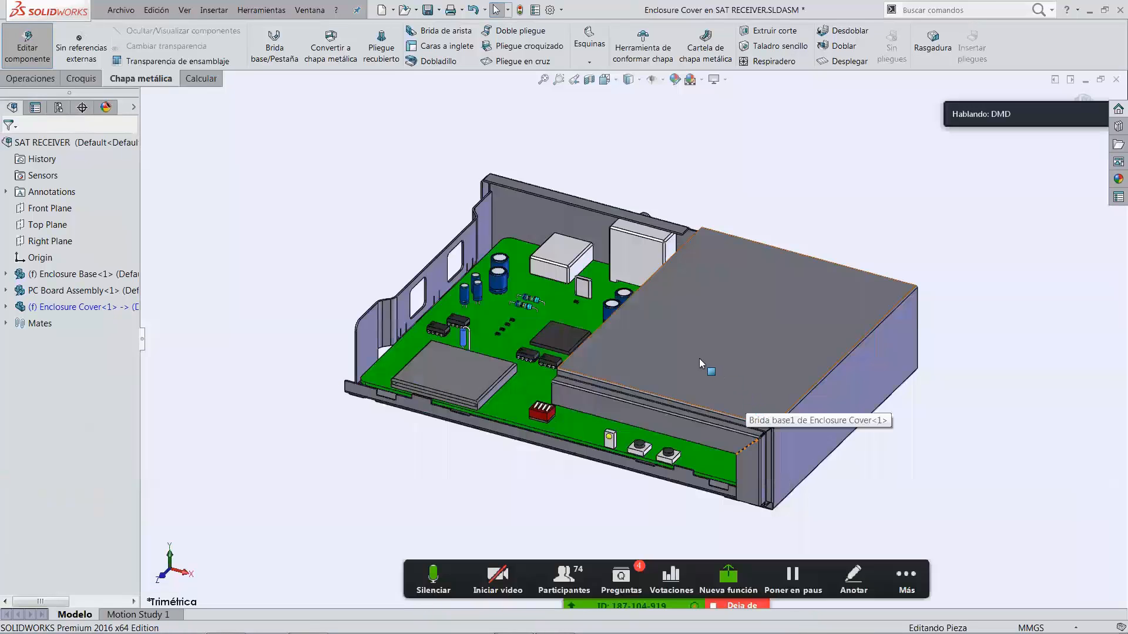
middle_click_drag(699, 359, 936, 506)
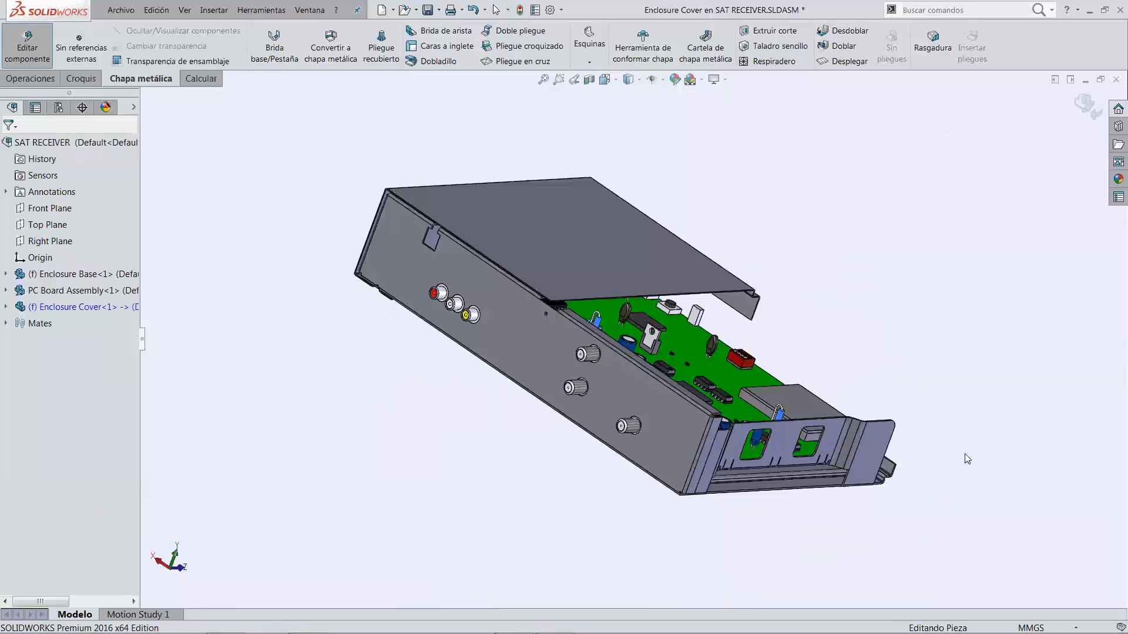
middle_click_drag(919, 323, 842, 295)
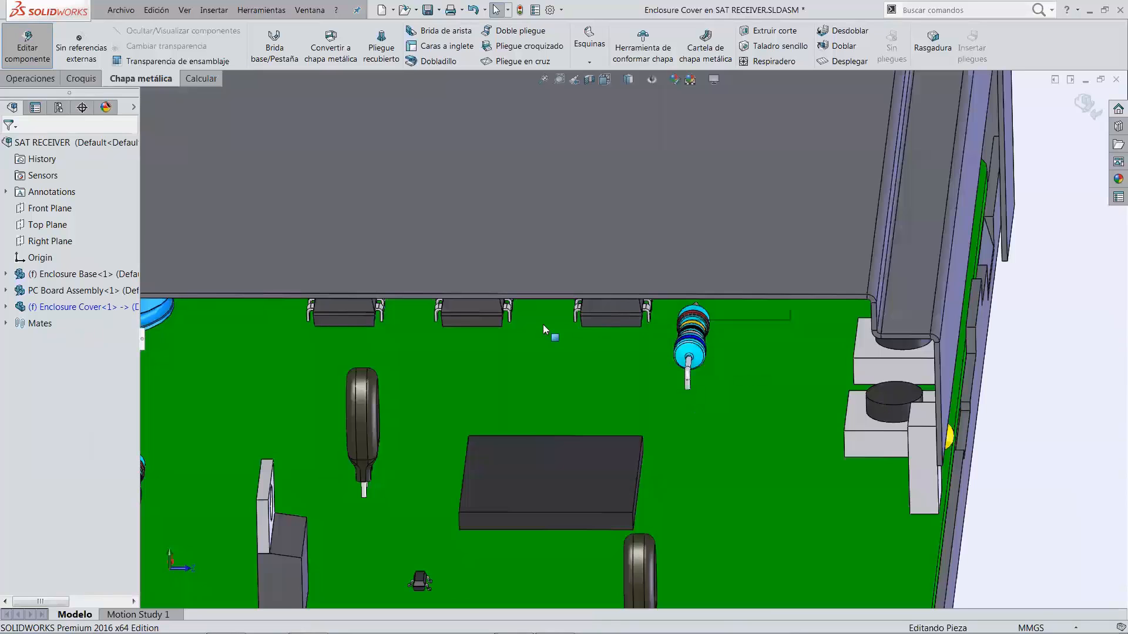
scroll(439, 279, "down", 6)
left_click(440, 280)
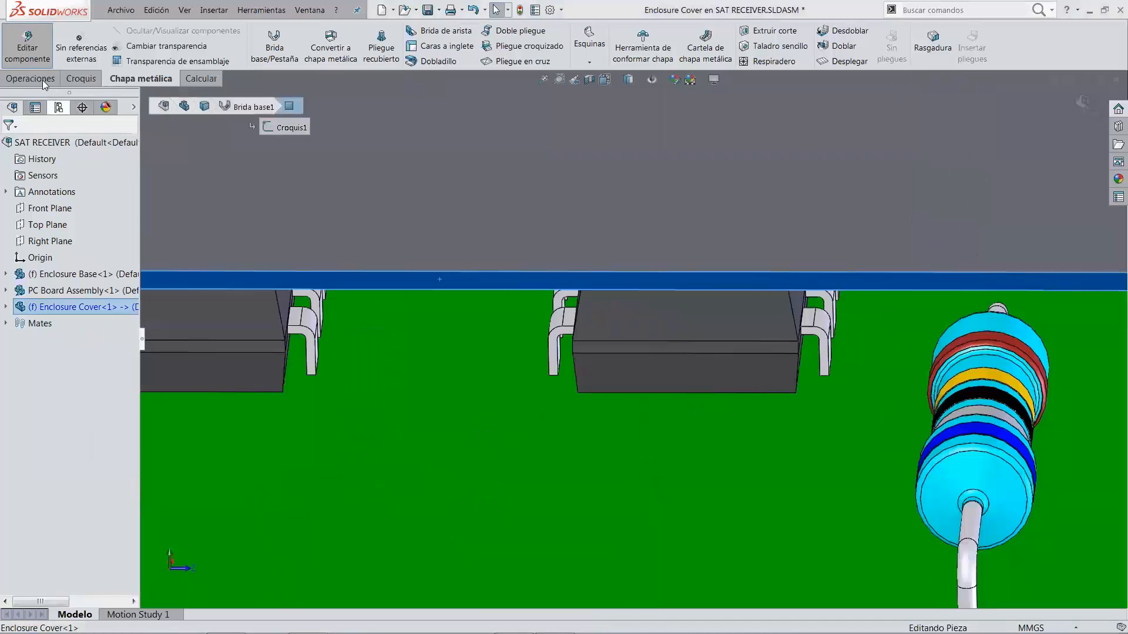
scroll(765, 69, "up", 2)
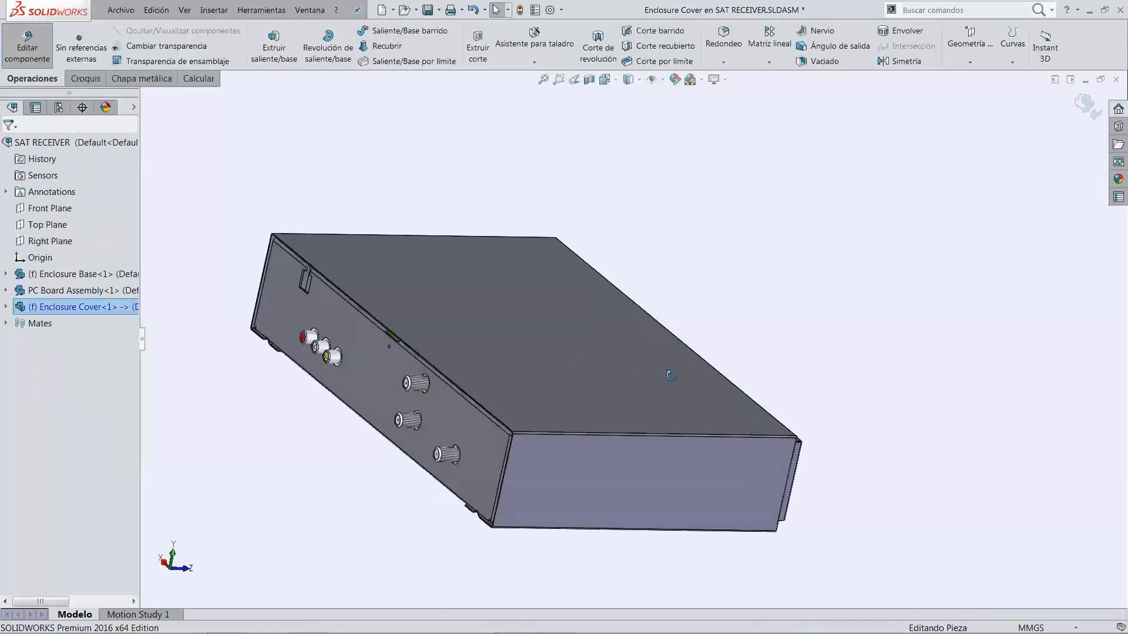
- Start an edge flange on the cover's rear top edge and open its profile sketch for editing
middle_click_drag(677, 461, 862, 386)
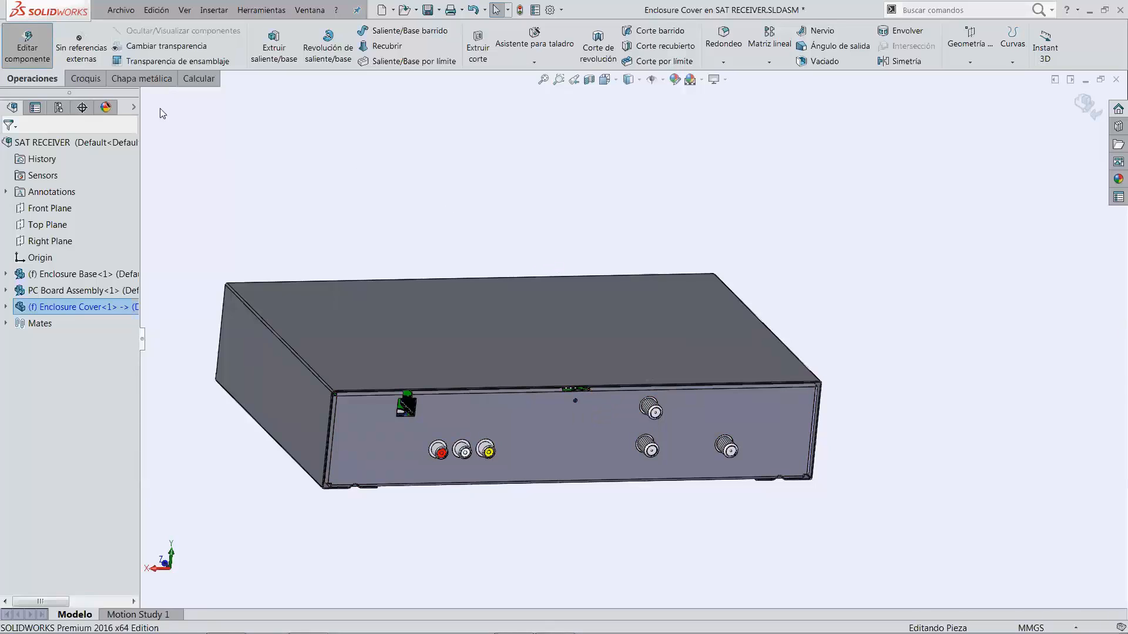
left_click(141, 78)
left_click(435, 33)
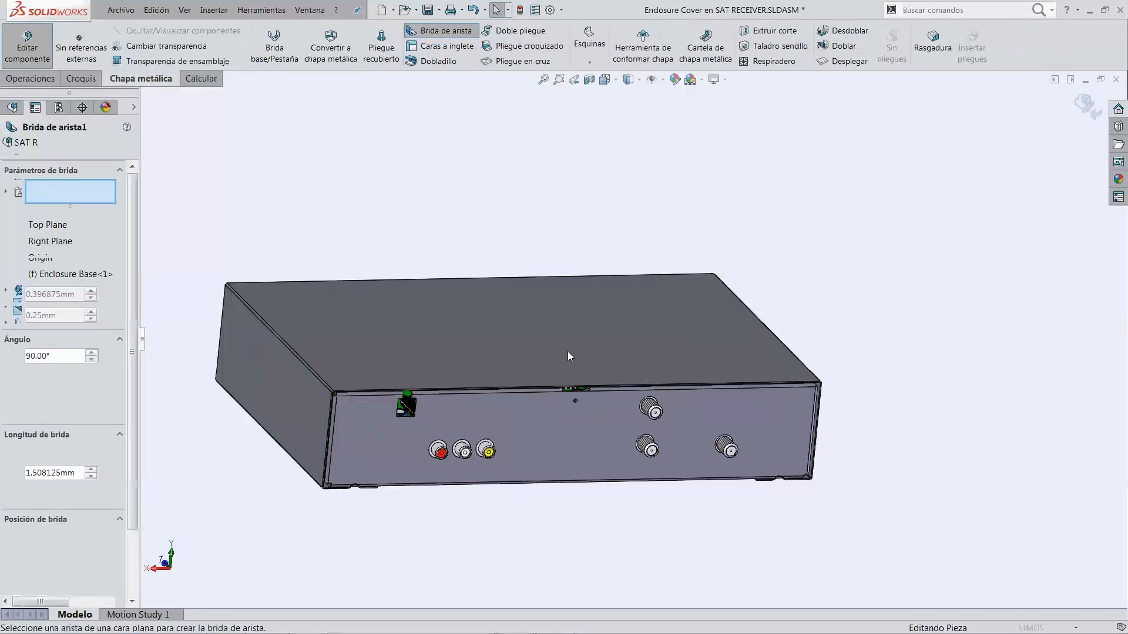
left_click(577, 385)
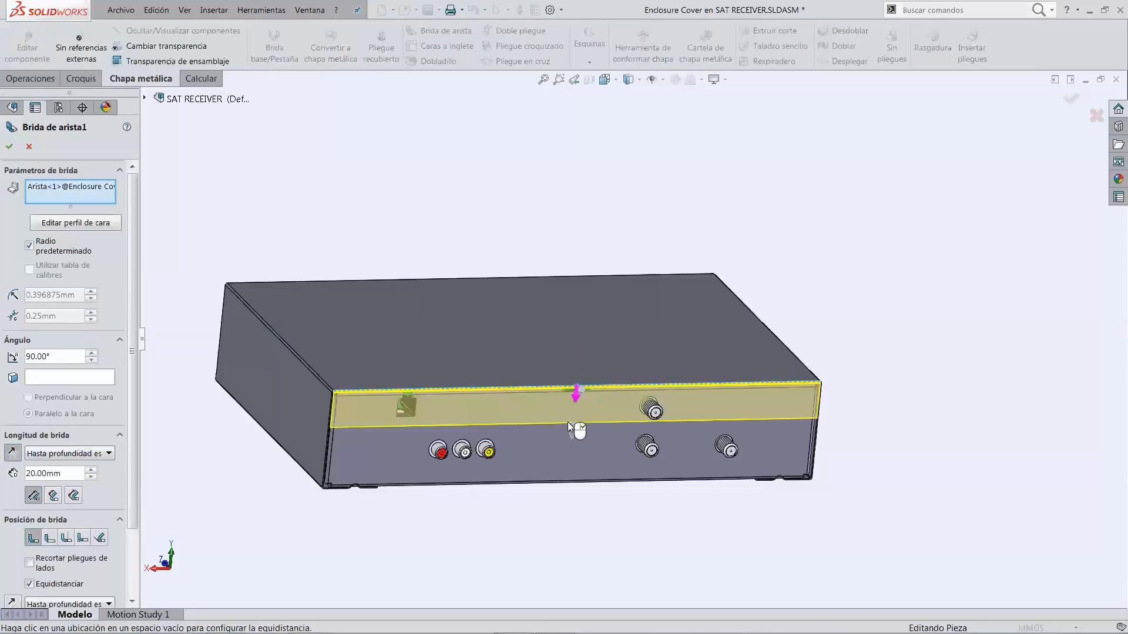
left_click(103, 223)
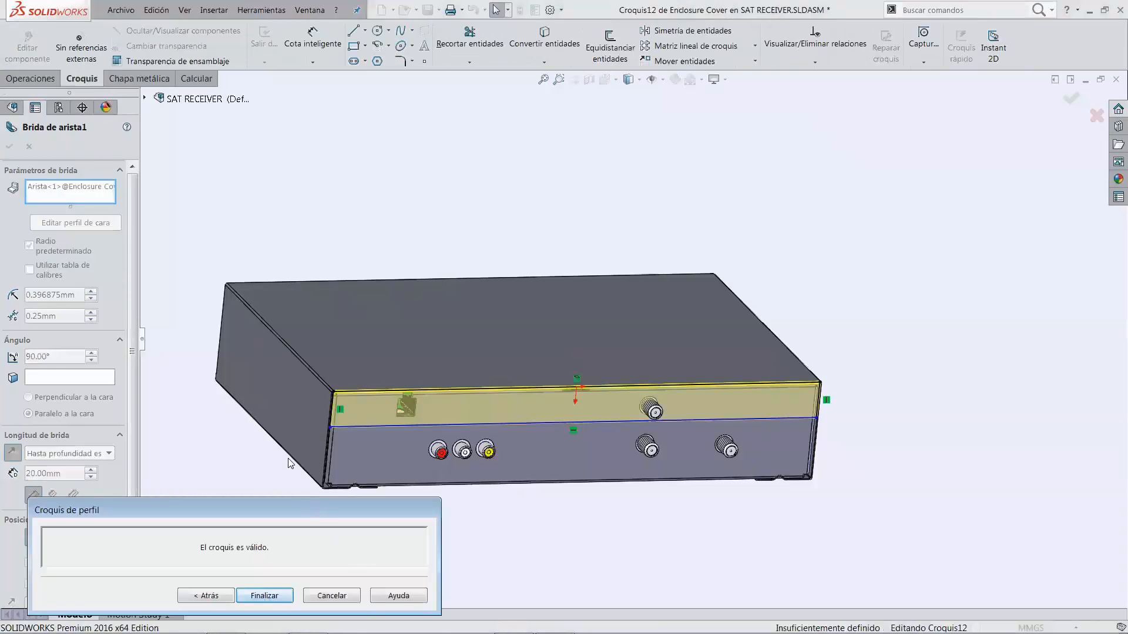
- Narrow the rear flange profile from both sides to a tab centred over the slot in the base's rear panel
left_click(330, 414)
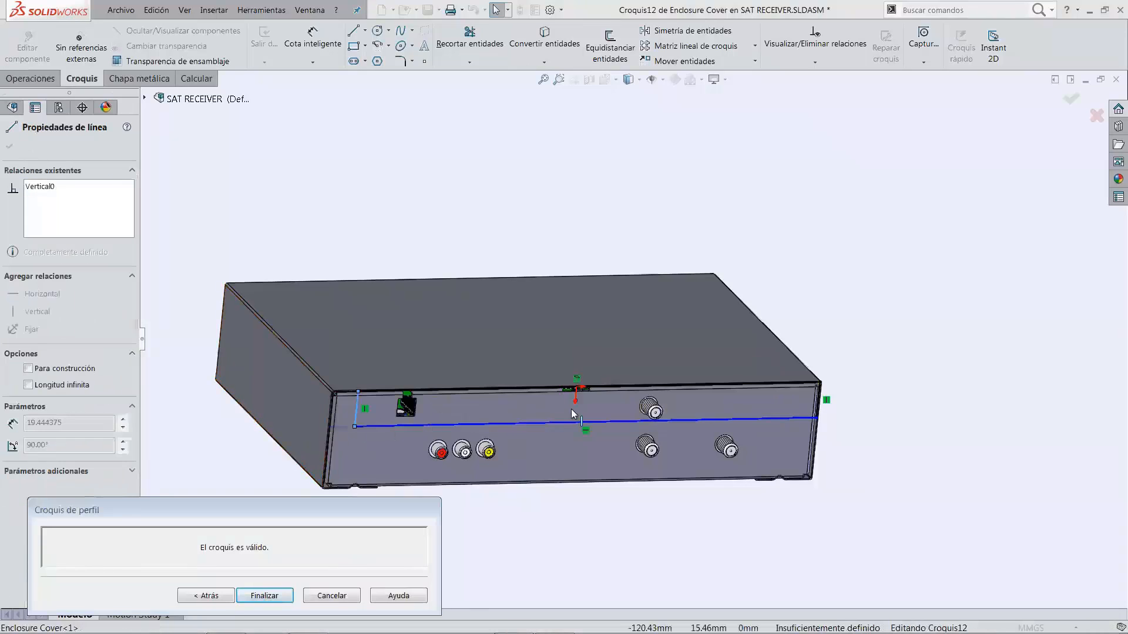
left_click_drag(571, 413, 567, 410)
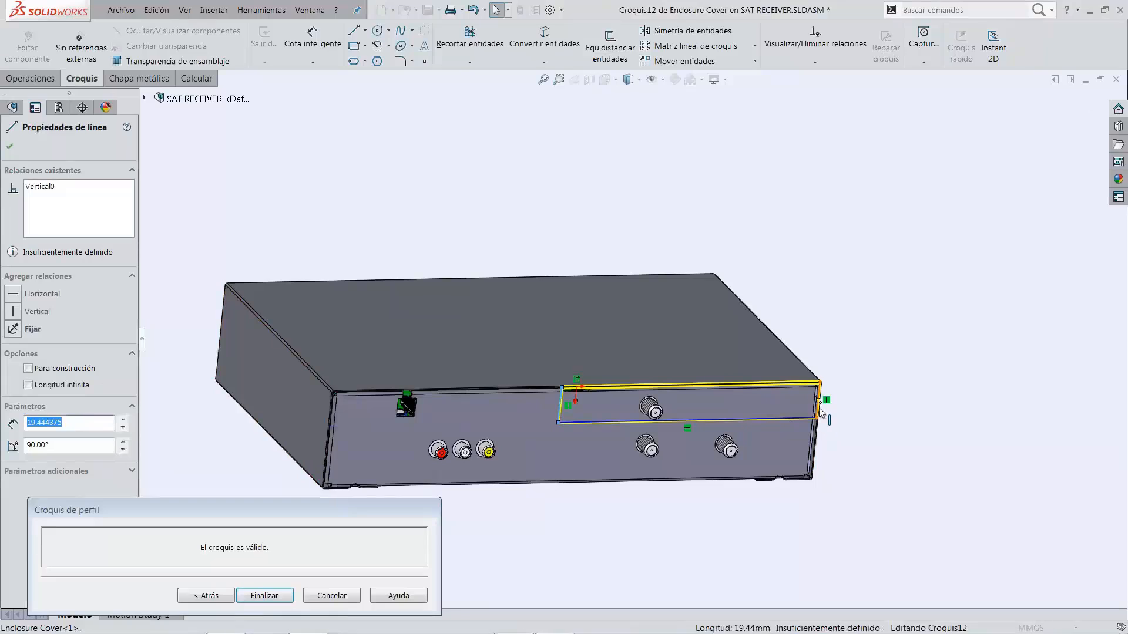
left_click_drag(822, 412, 592, 397)
- Make both vertical side lines of the rear tab profile coincident with the corner vertices of the slot in the enclosure base
scroll(570, 392, "down", 5)
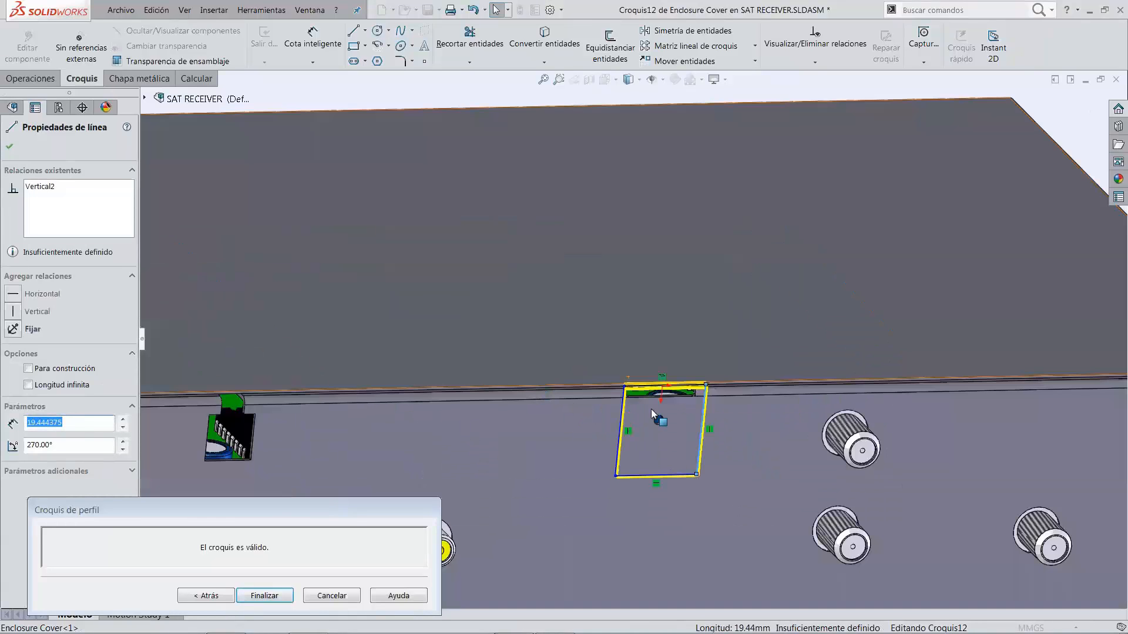
scroll(583, 347, "down", 5)
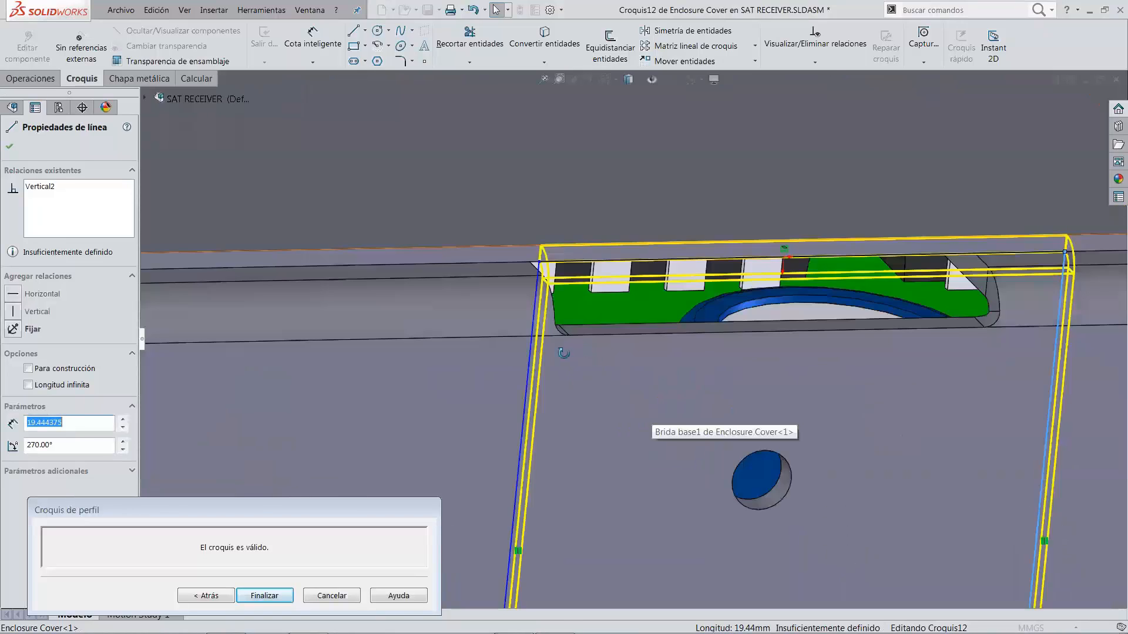
scroll(565, 331, "down", 3)
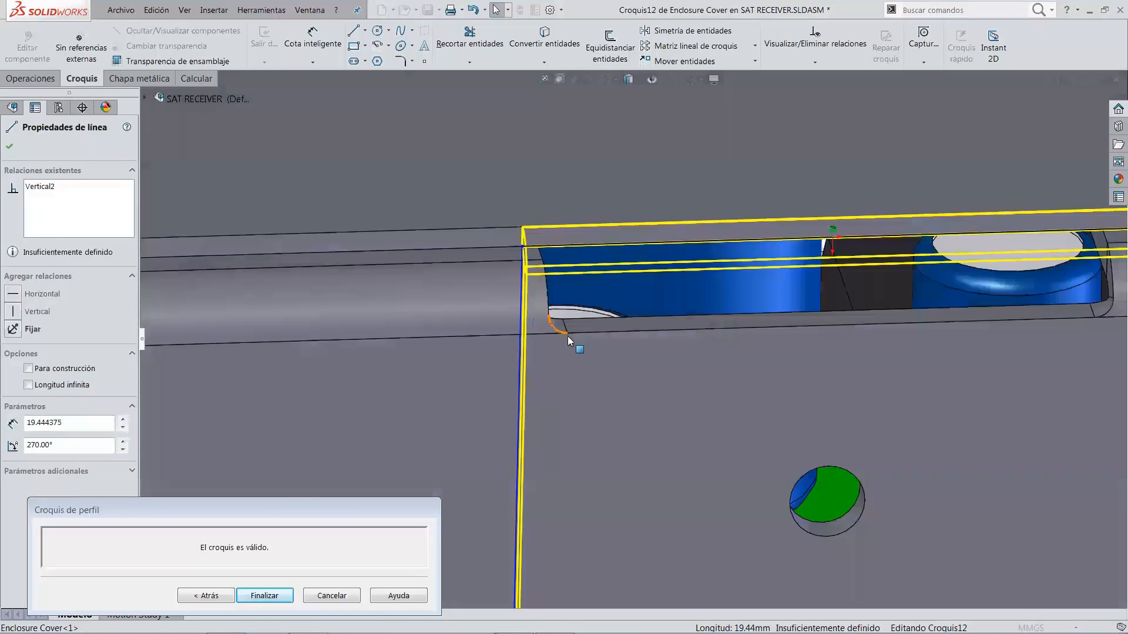
left_click(568, 334)
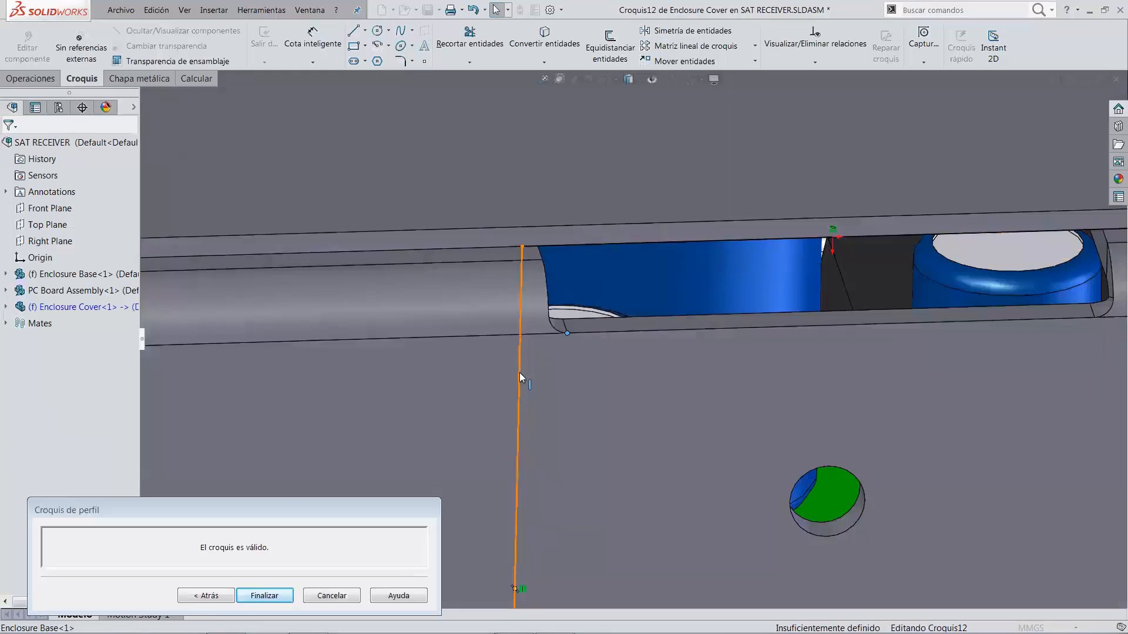
left_click(520, 376, "ctrl")
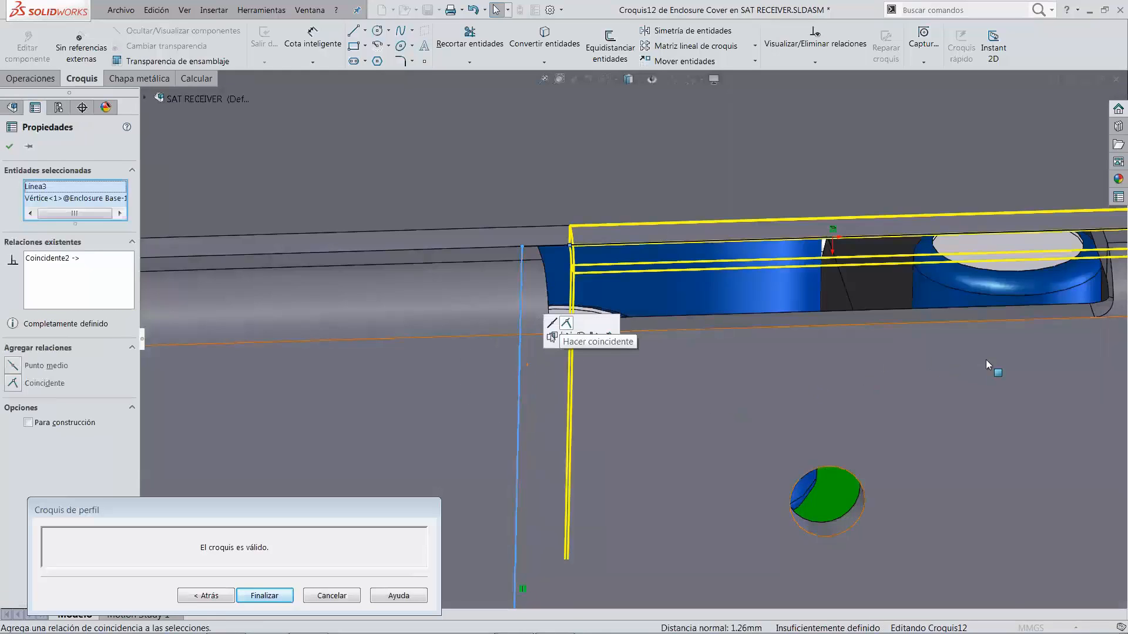
scroll(986, 361, "up", 2)
left_click(953, 325)
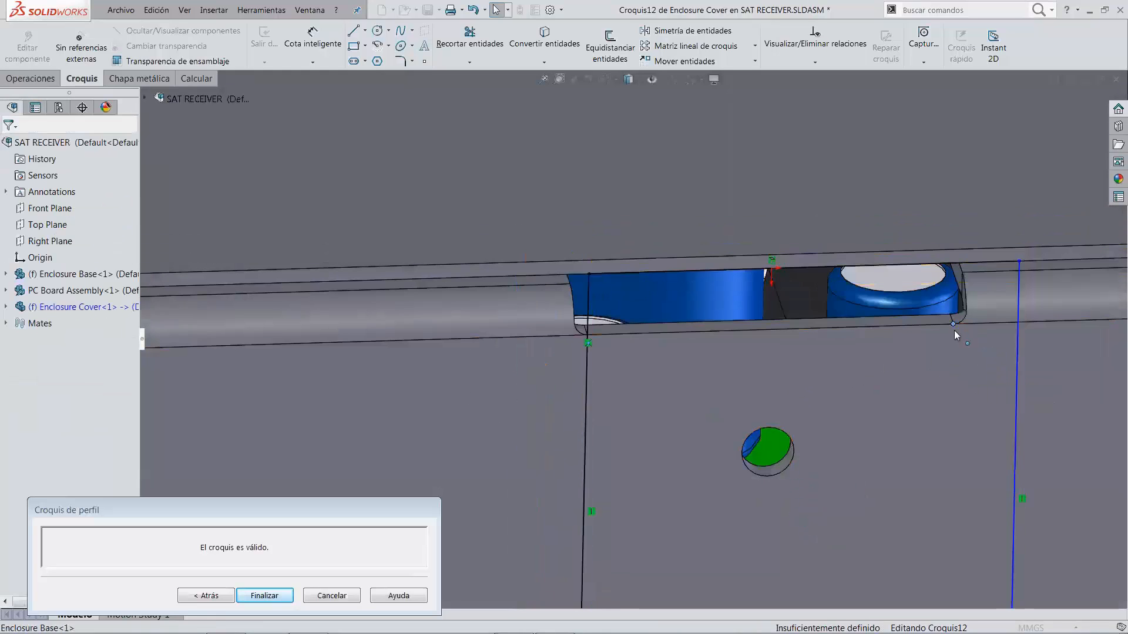
left_click(1016, 384, "ctrl")
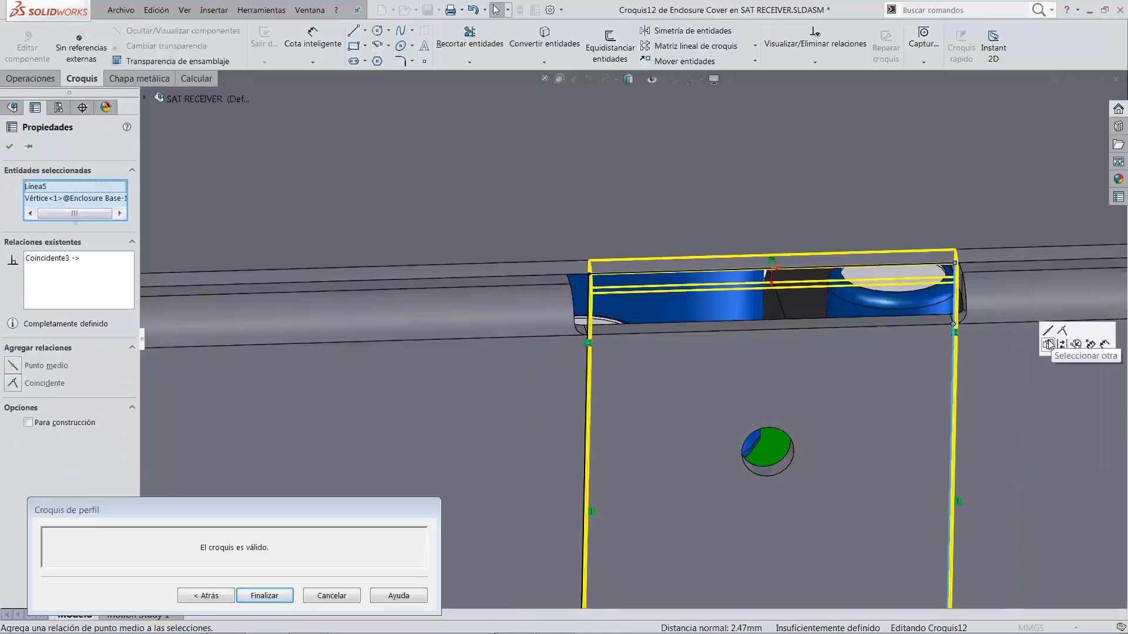
left_click(1047, 345)
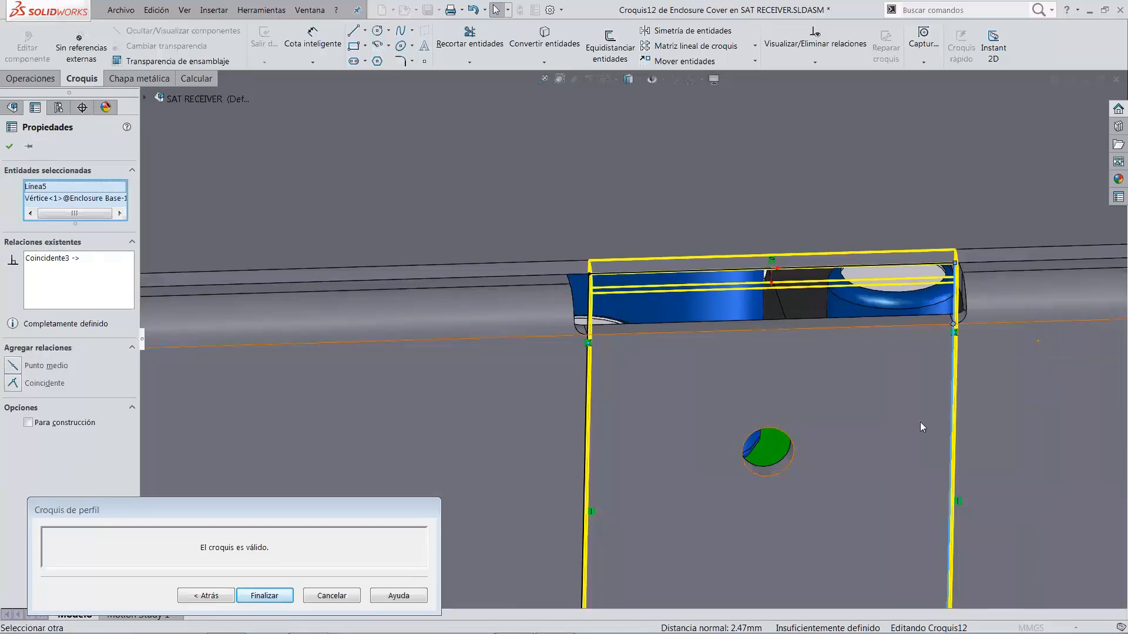
- Convert the circular edge of the base's hole below the slot into the tab profile and return to the edge flange settings
left_click(794, 457)
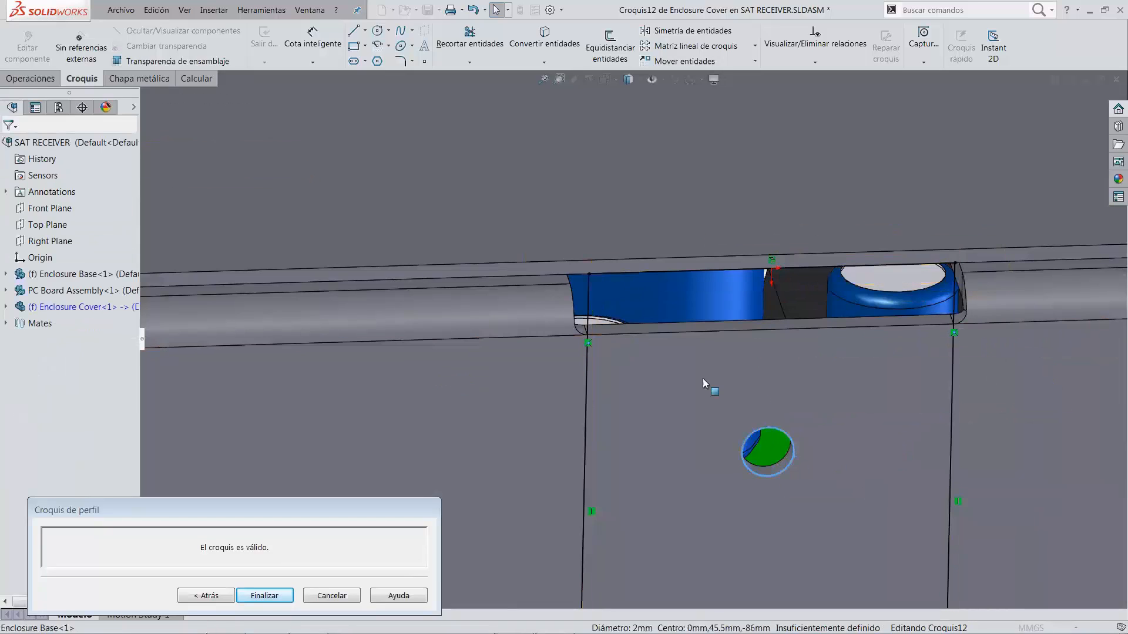
left_click(558, 52)
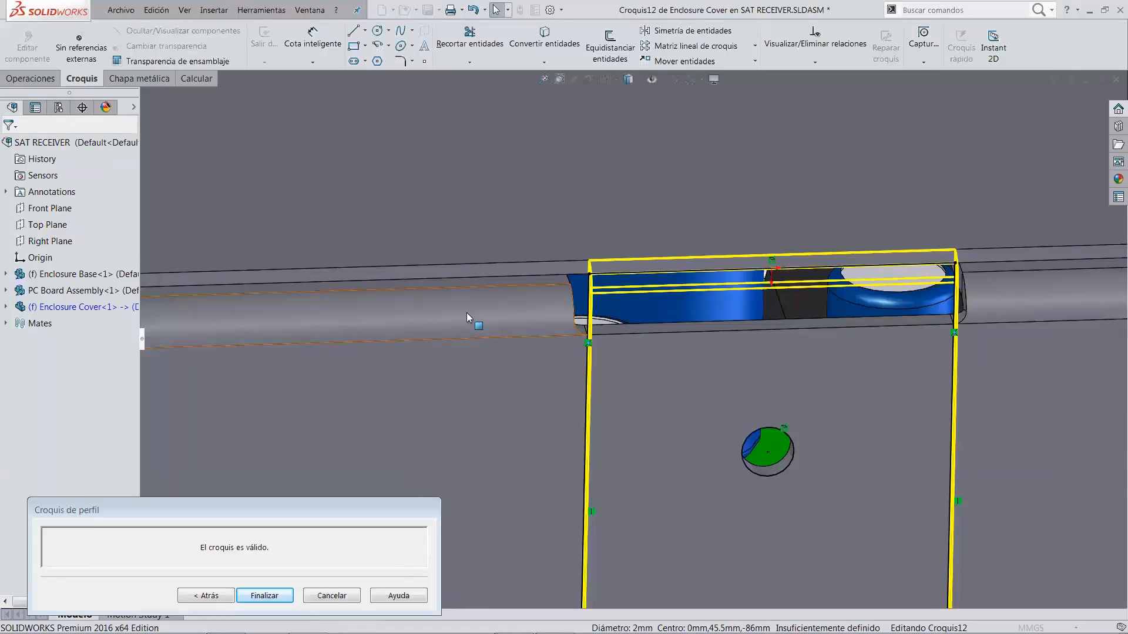
left_click(214, 593)
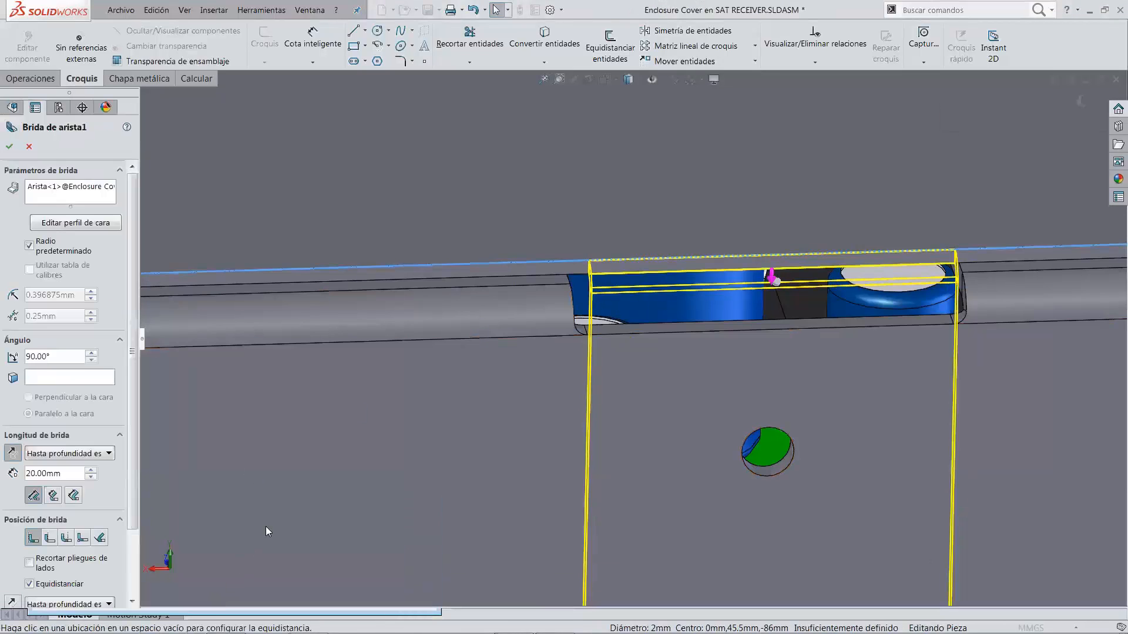
- Set the rear tab's flange length to 12 mm, reverse the direction of its 1 mm position offset and accept the edge flange
left_click_drag(69, 473, 3, 475)
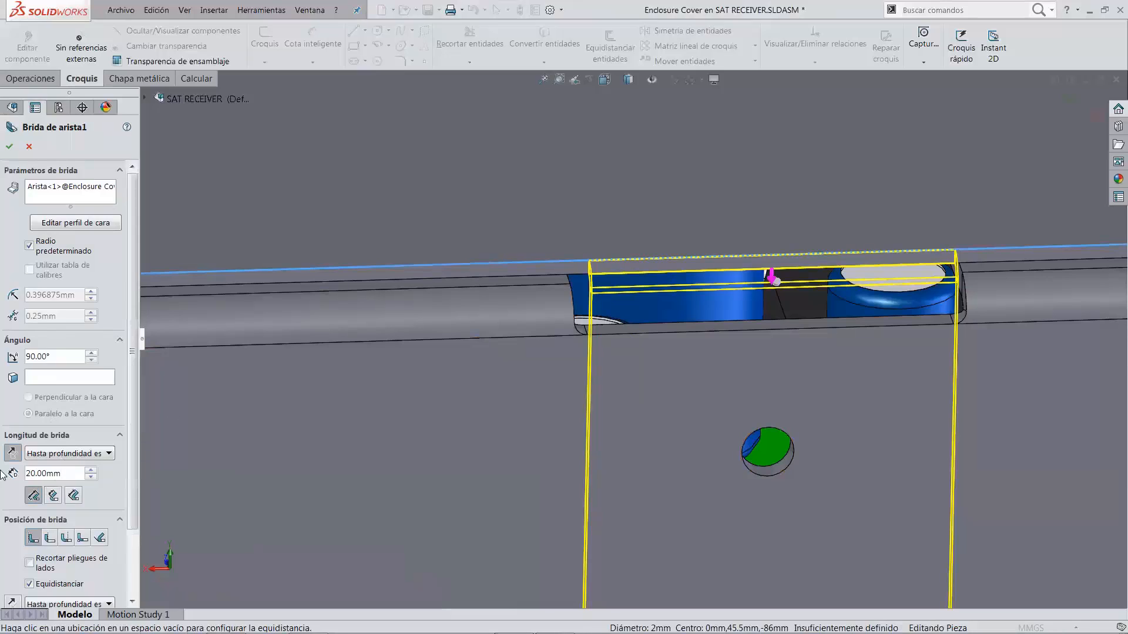
type("12")
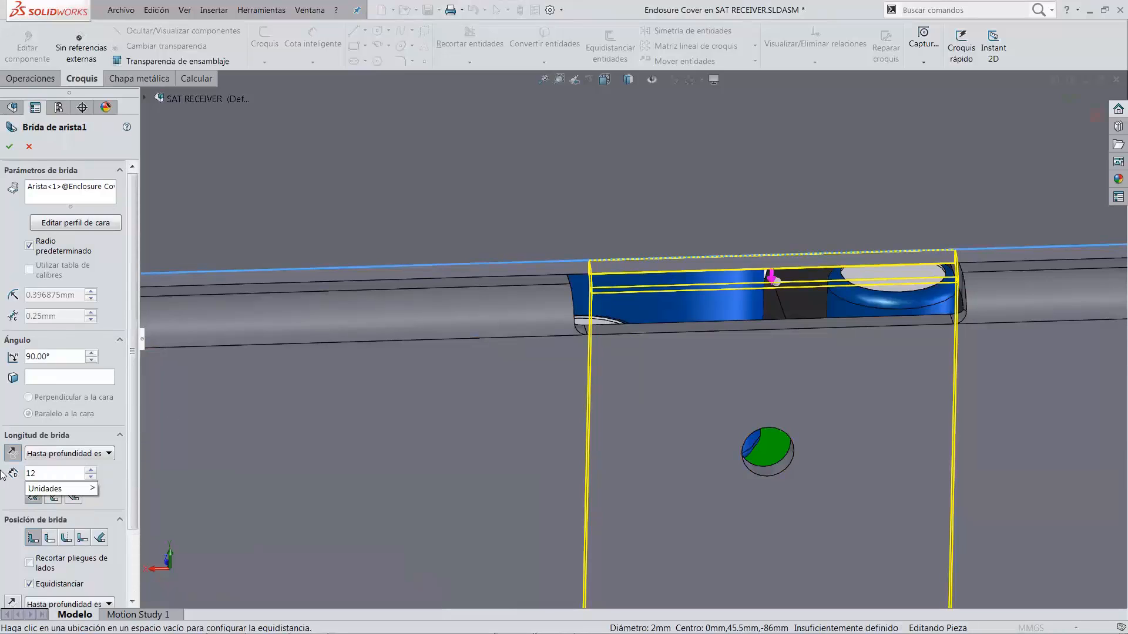
key("Return")
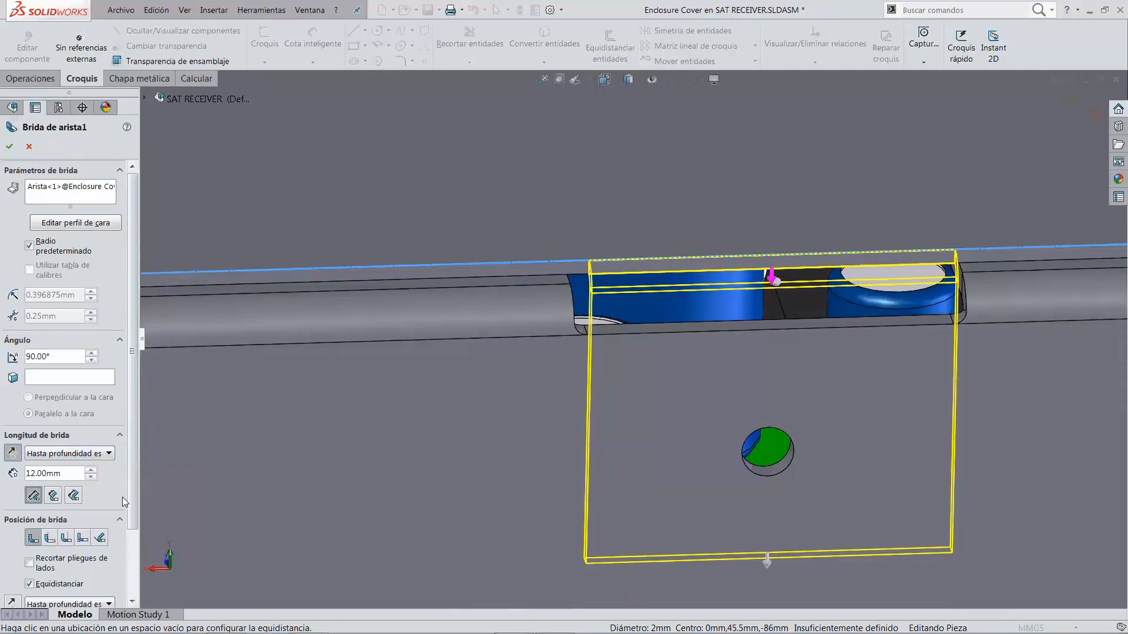
scroll(122, 497, "down", 3)
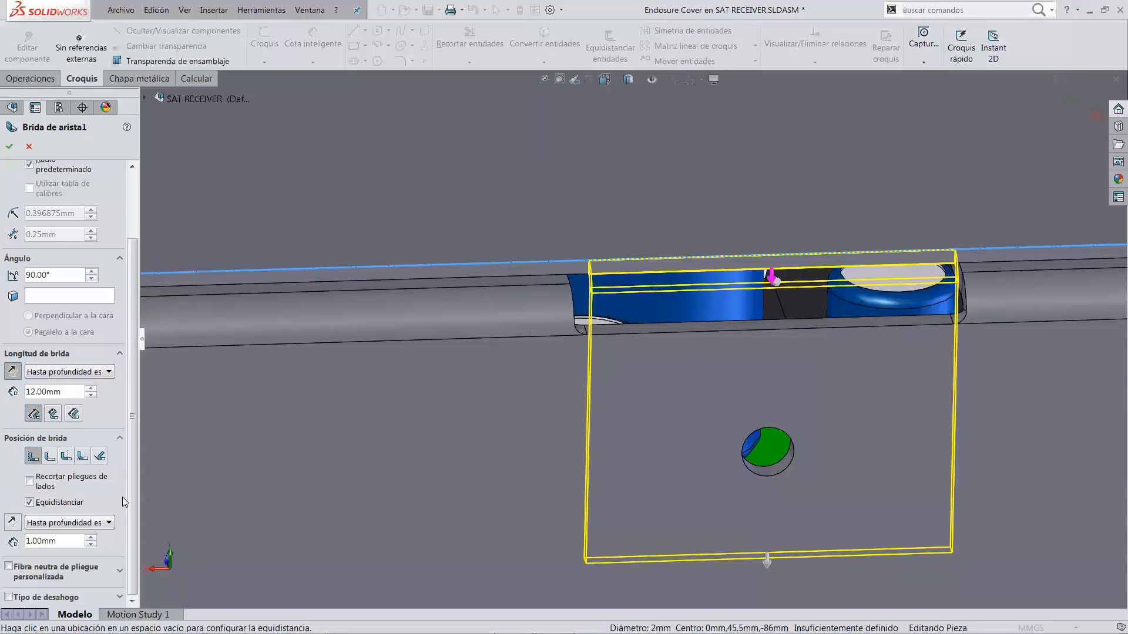
left_click(13, 521)
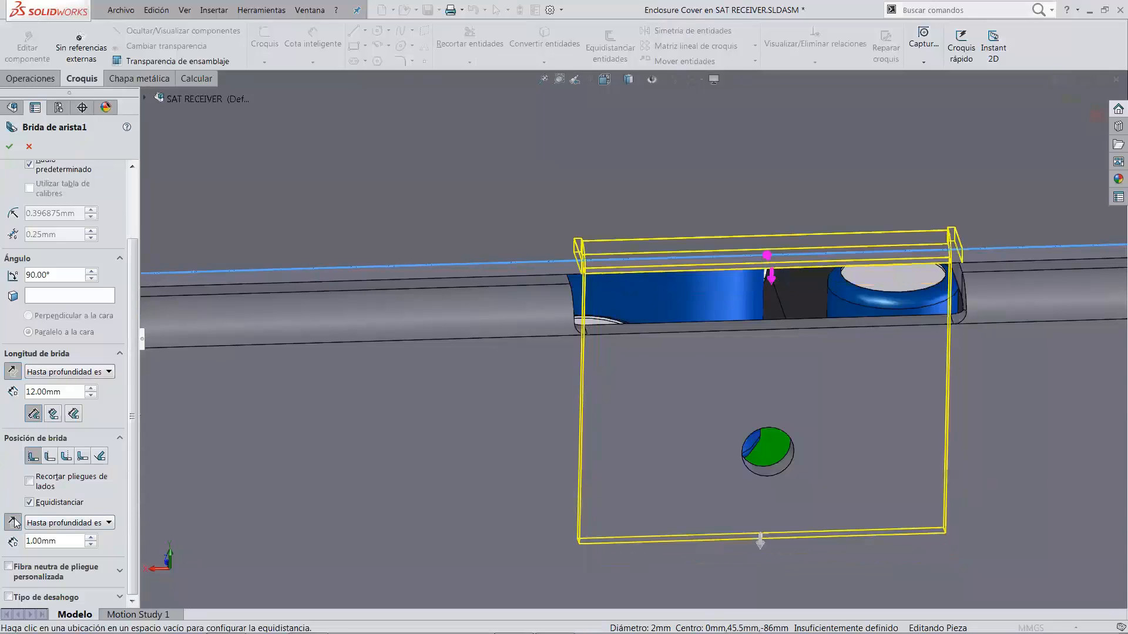
middle_click_drag(720, 303, 699, 326)
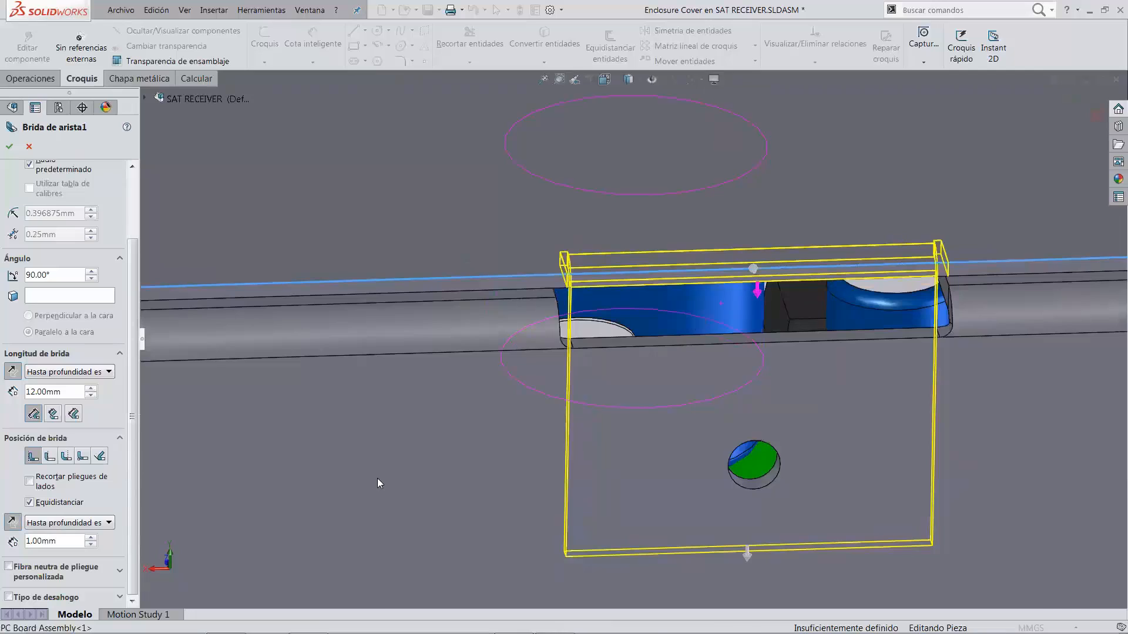
middle_click_drag(377, 478, 392, 498)
left_click(9, 147)
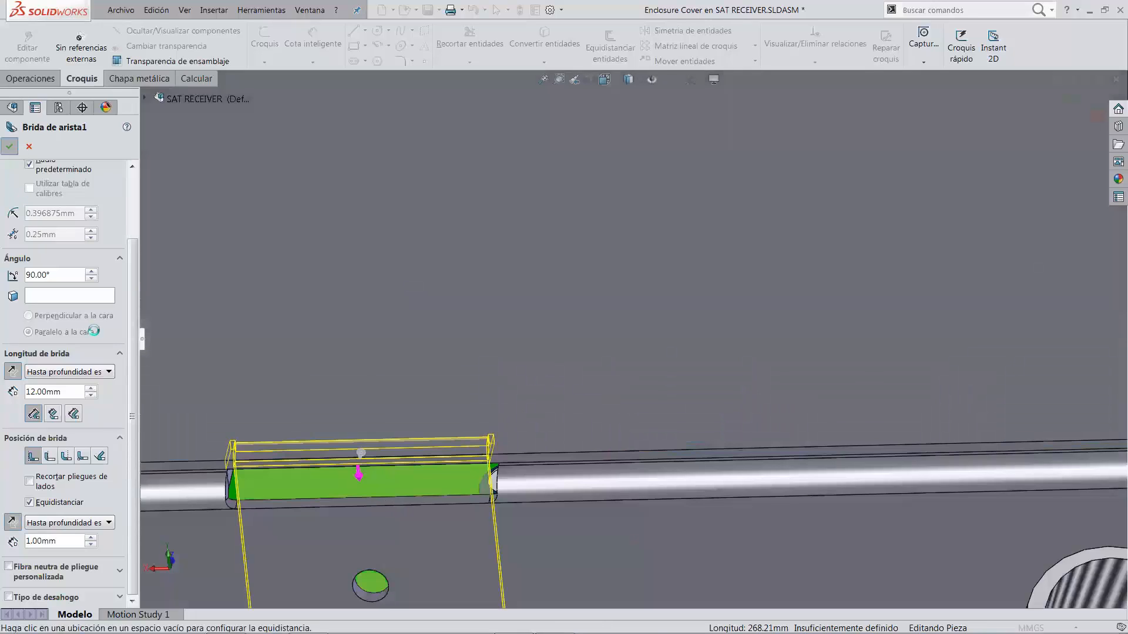
- Check how the rear tab fits into the base's slot and open the Enclosure Cover part in its own window
scroll(363, 406, "down", 5)
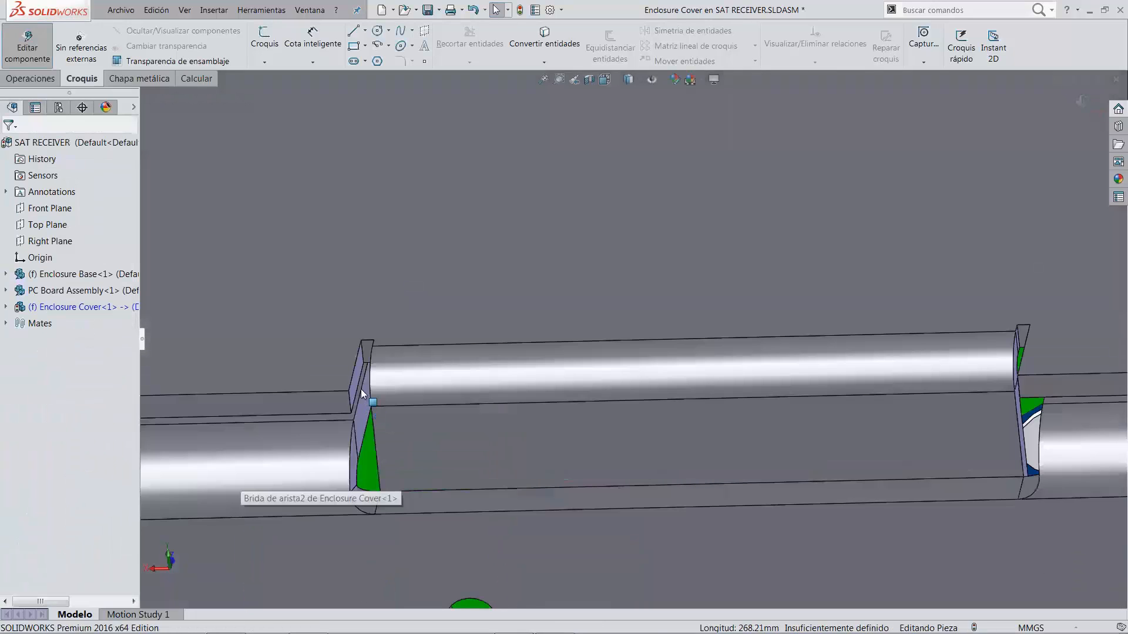
scroll(273, 324, "down", 1)
middle_click_drag(273, 324, 283, 323)
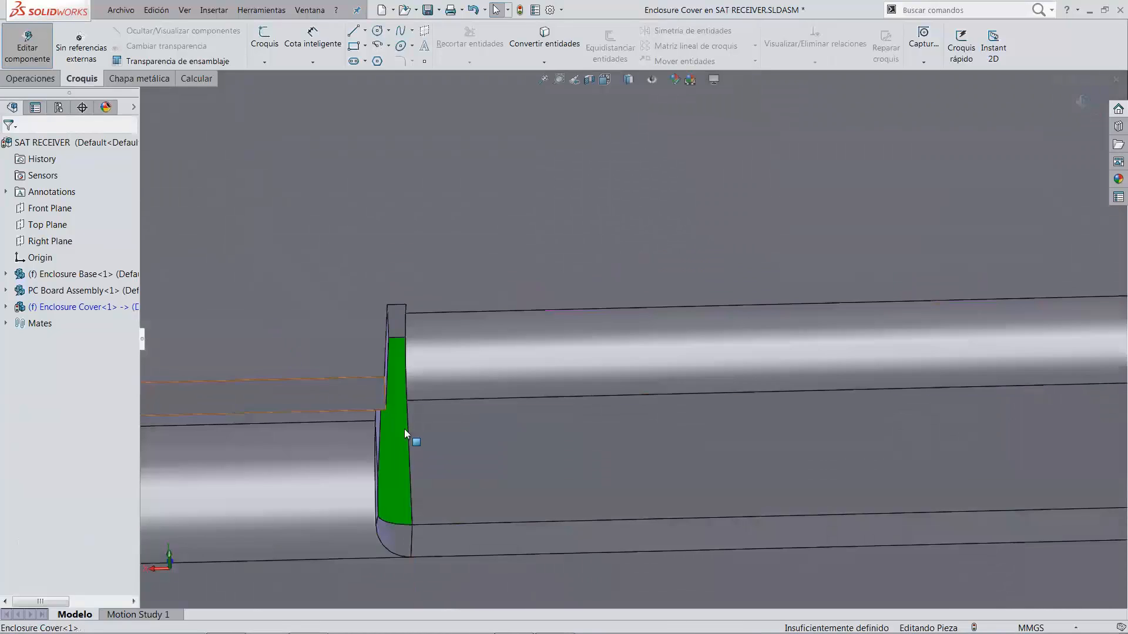
scroll(587, 464, "up", 3)
scroll(720, 491, "up", 2)
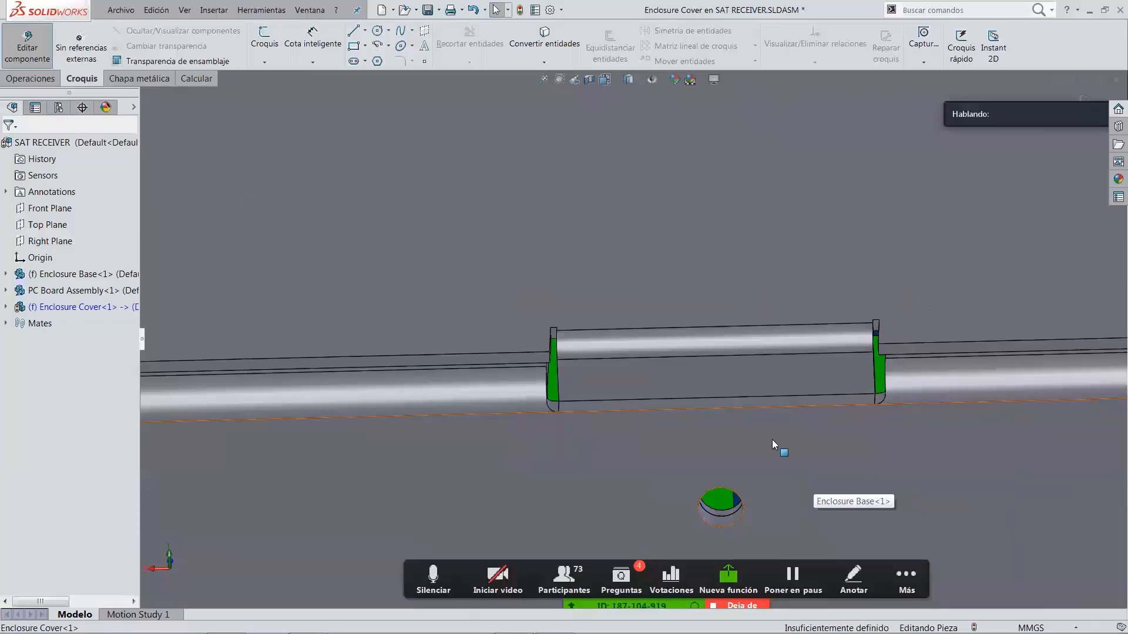
key("ctrl+7")
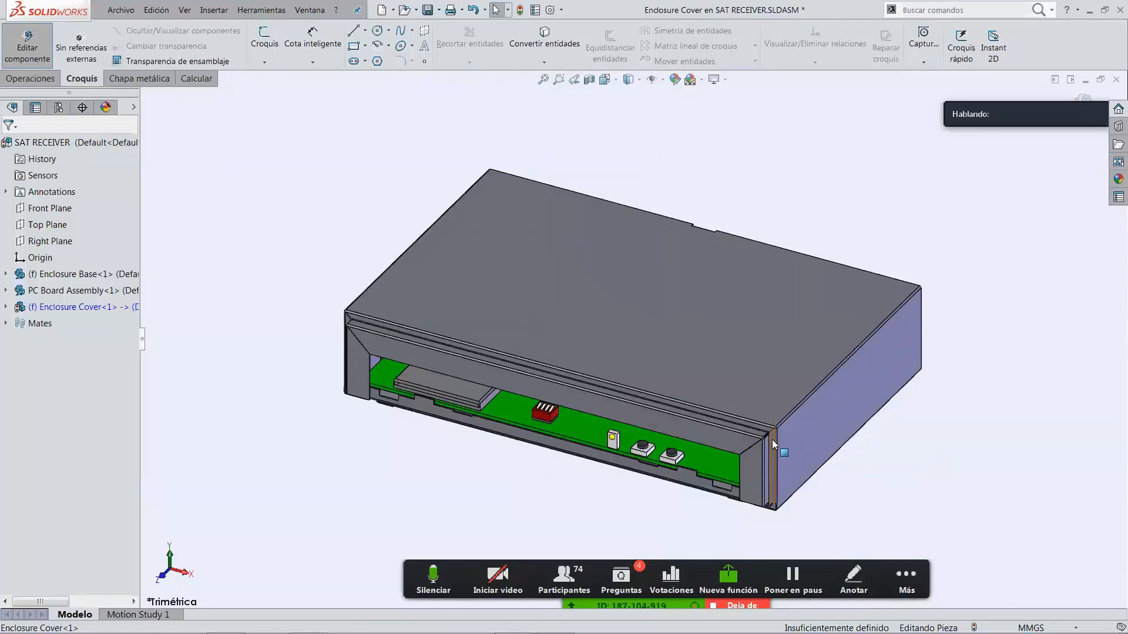
left_click(646, 314)
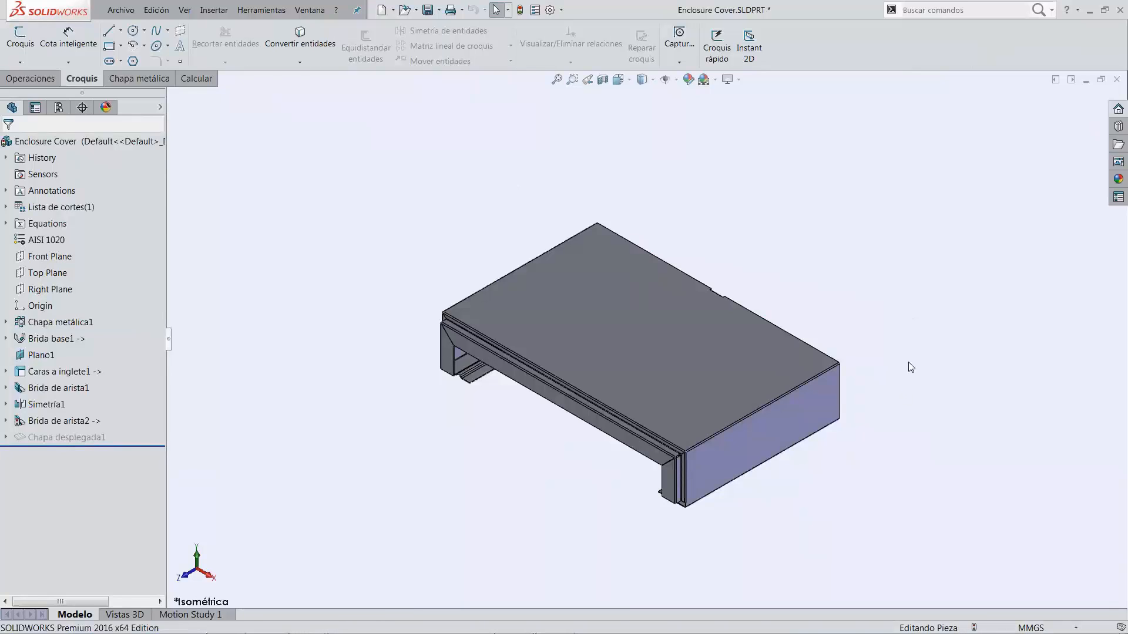
- Flatten the cover, examine its flat pattern from directly above and fold the part back into its bent state
left_click(162, 80)
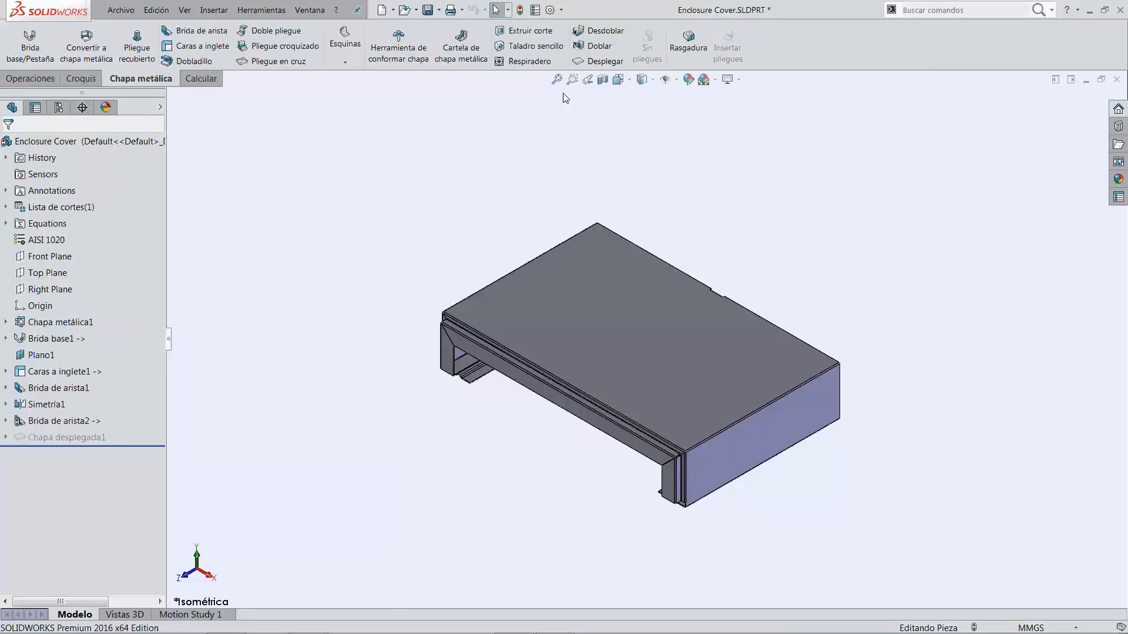
left_click(600, 61)
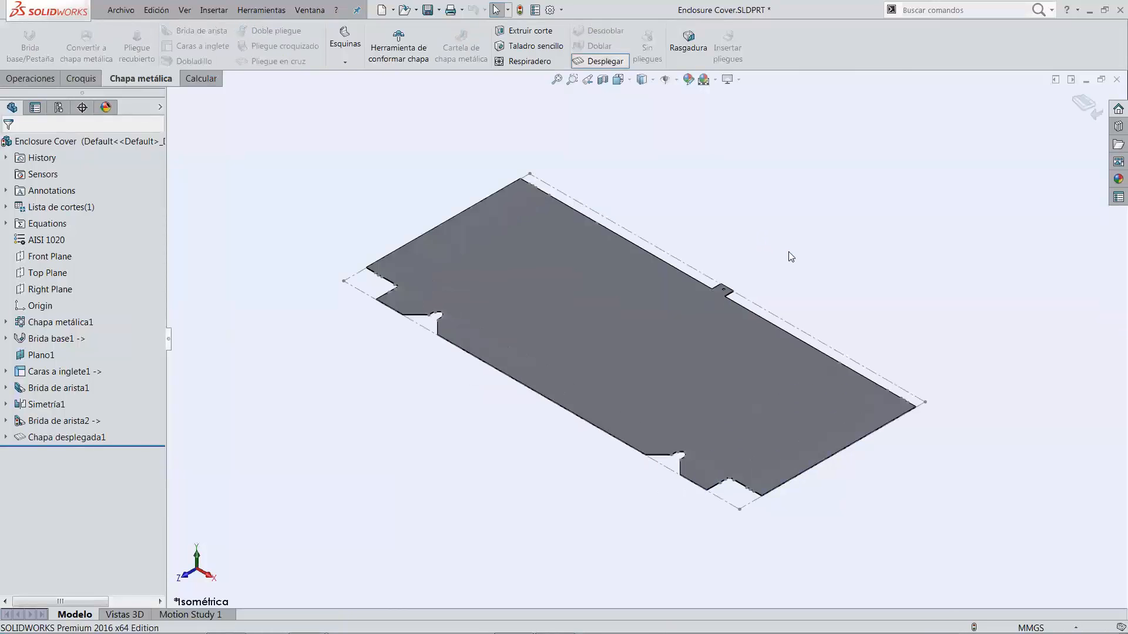
left_click(661, 329)
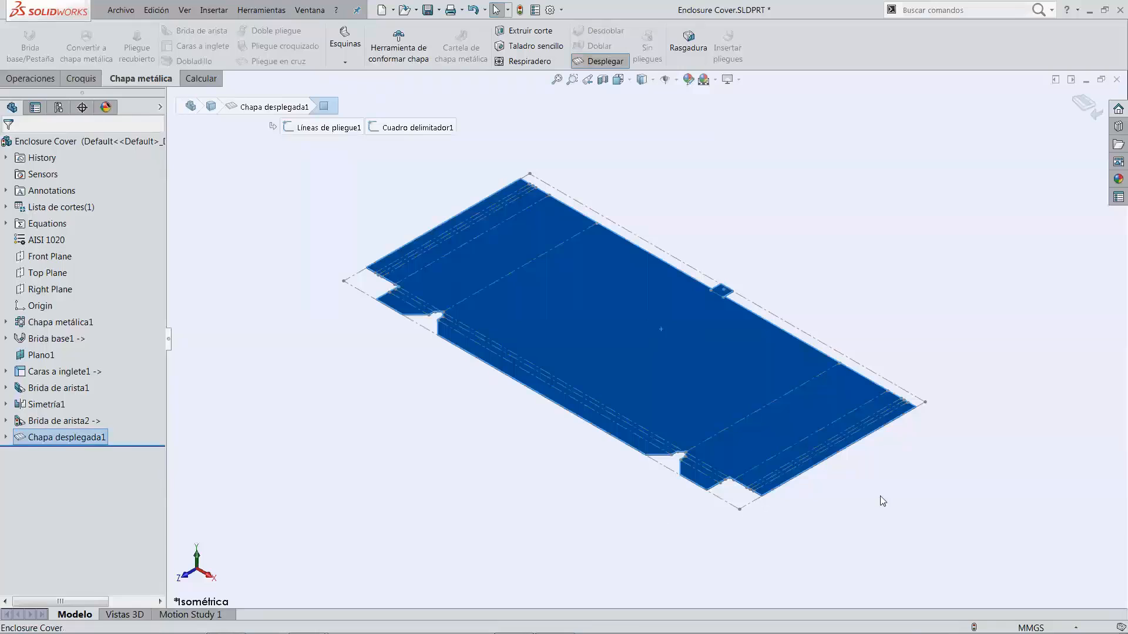
key("ctrl+8")
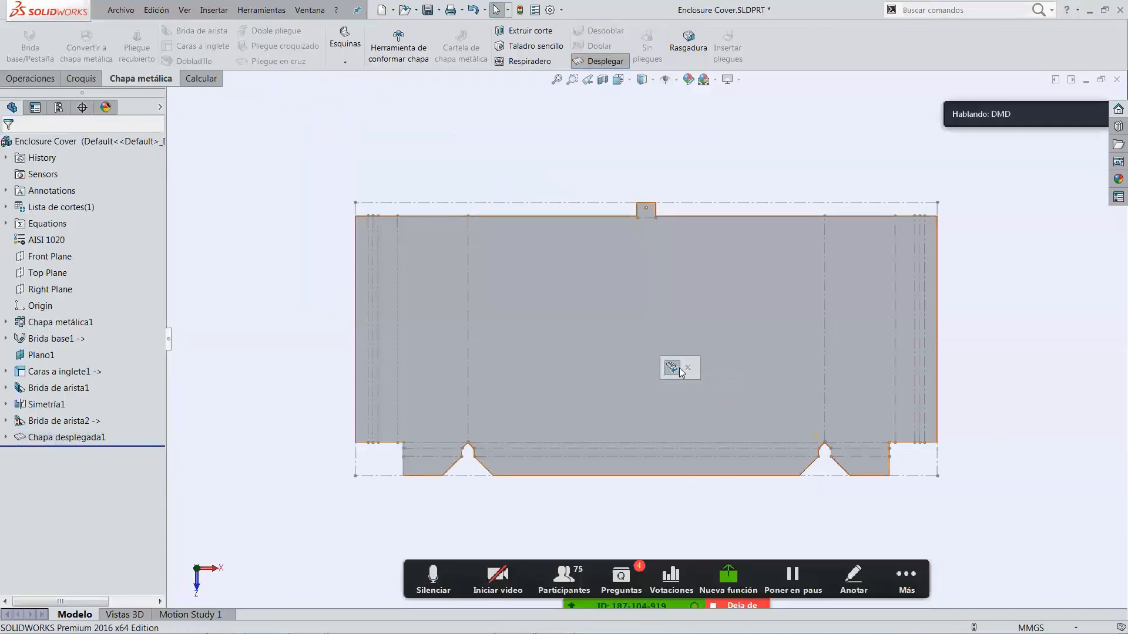
left_click(679, 367)
middle_click_drag(689, 374, 839, 441)
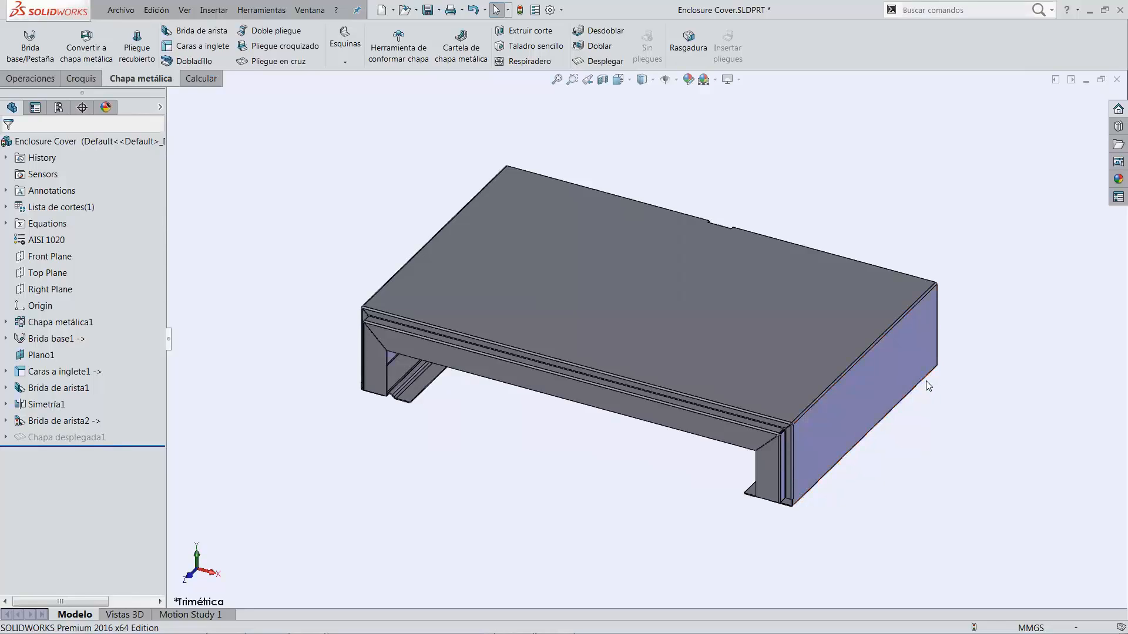
- Place the indented grip forming tool from the Forming Tools library on the cover's outer side face near the front
left_click(1116, 127)
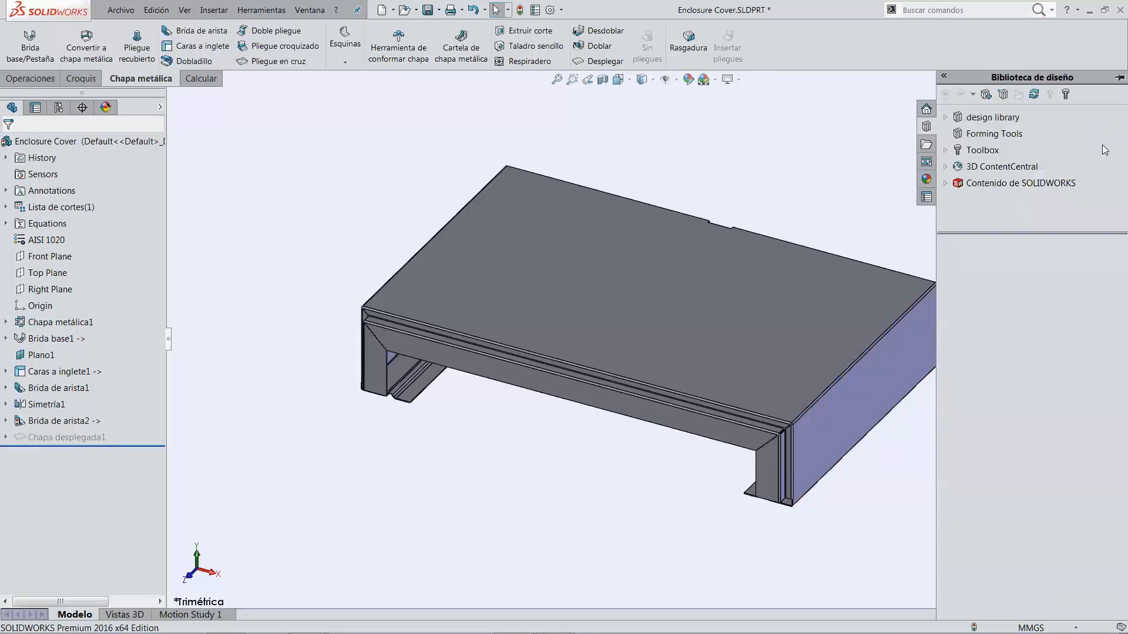
left_click(993, 134)
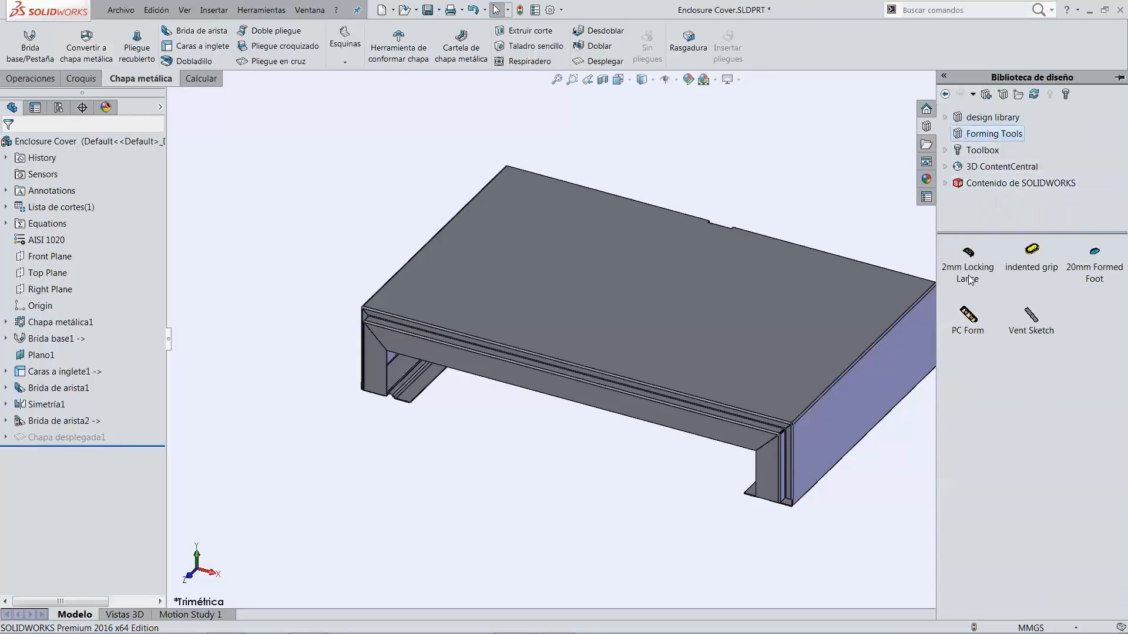
left_click_drag(1032, 253, 811, 456)
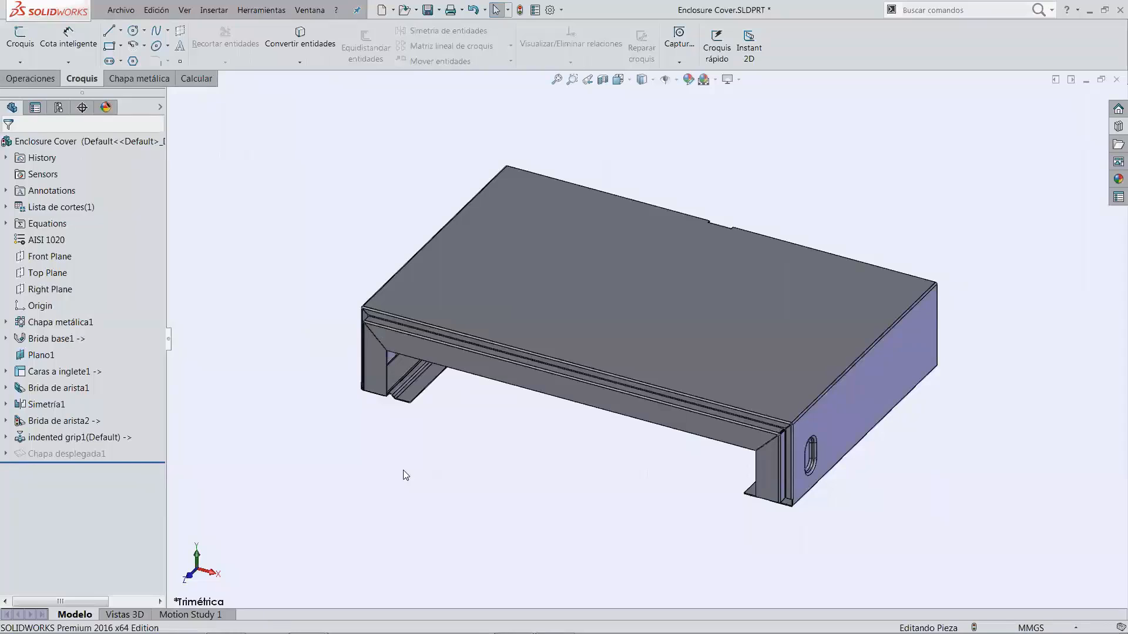
- Add a closed 15 mm hem along the rear edges of the cover's main panel and both side walls
left_click(490, 366)
middle_click_drag(416, 349, 711, 422)
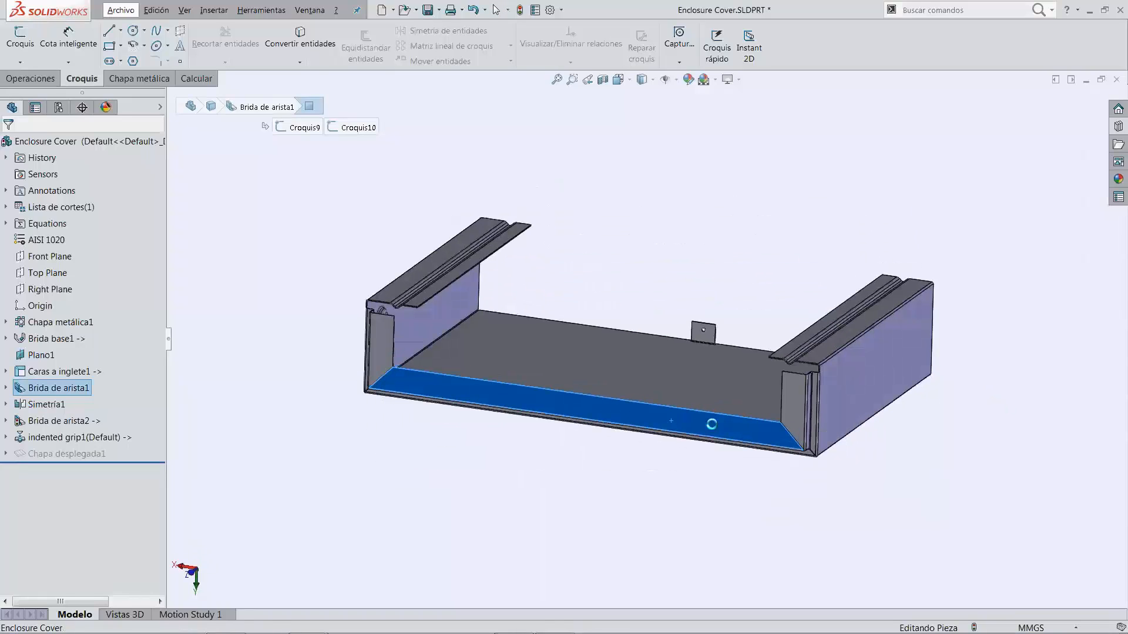
left_click(139, 79)
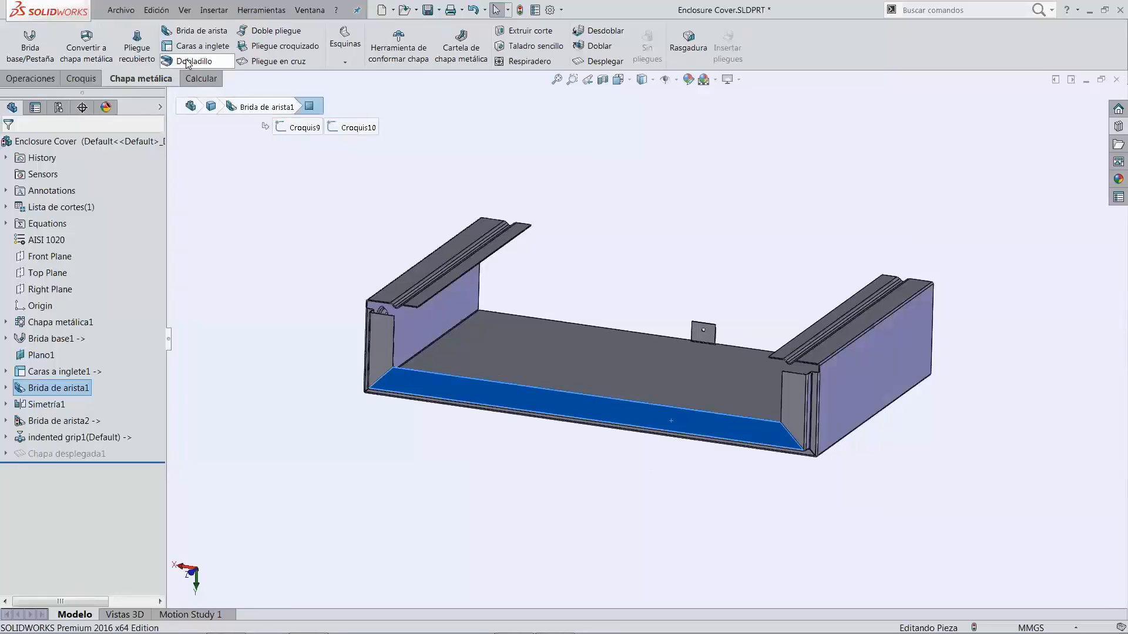
left_click(187, 61)
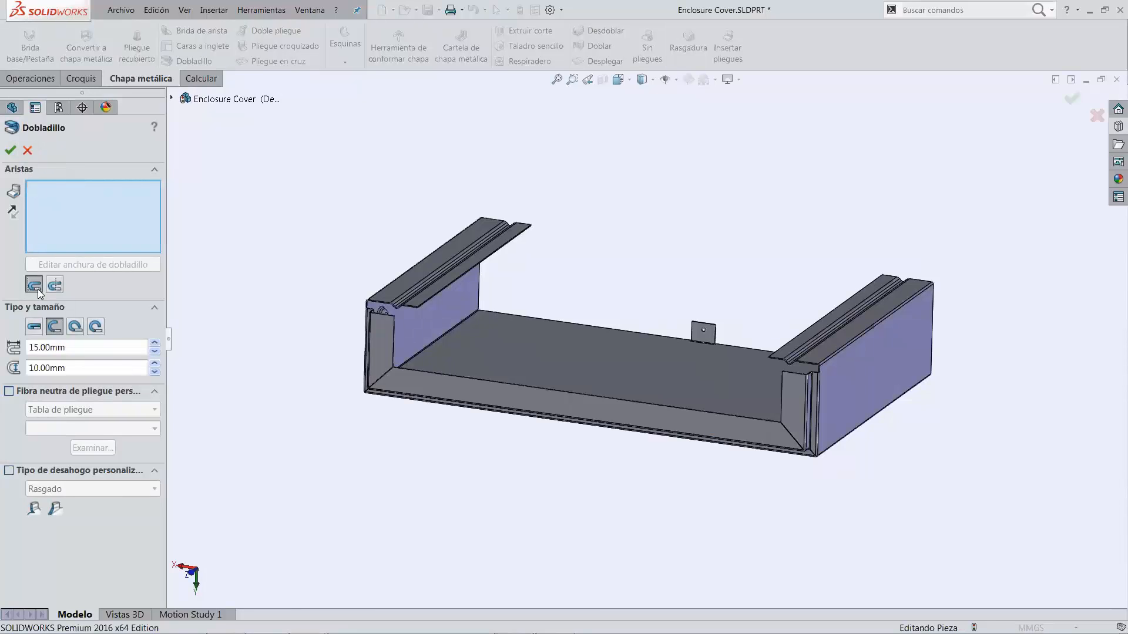
left_click(34, 327)
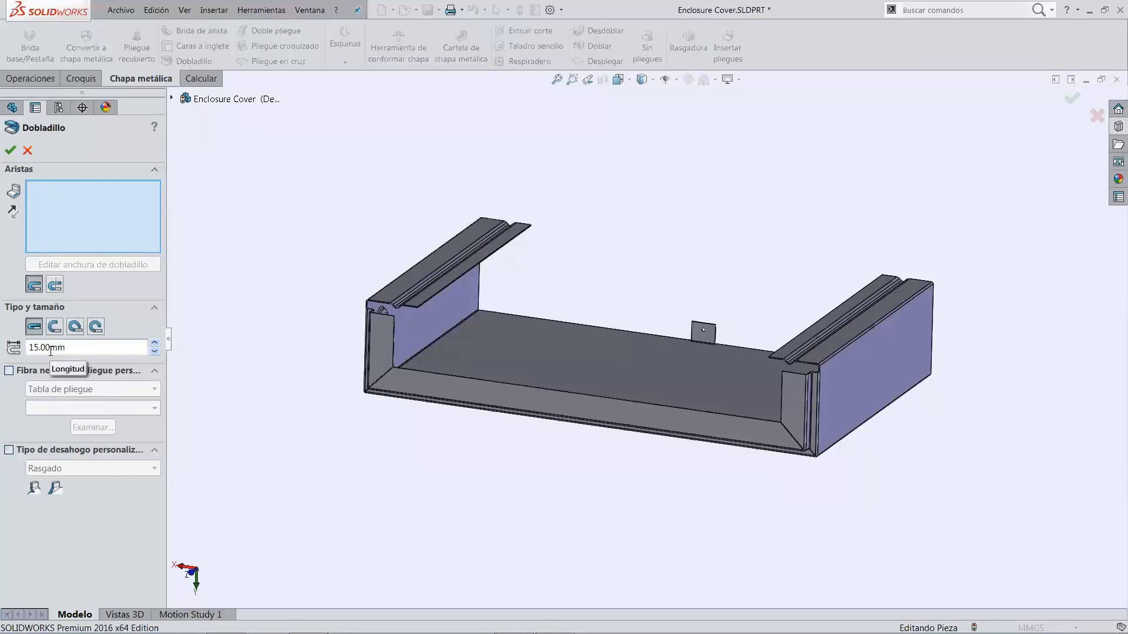
left_click(480, 298)
left_click(527, 317)
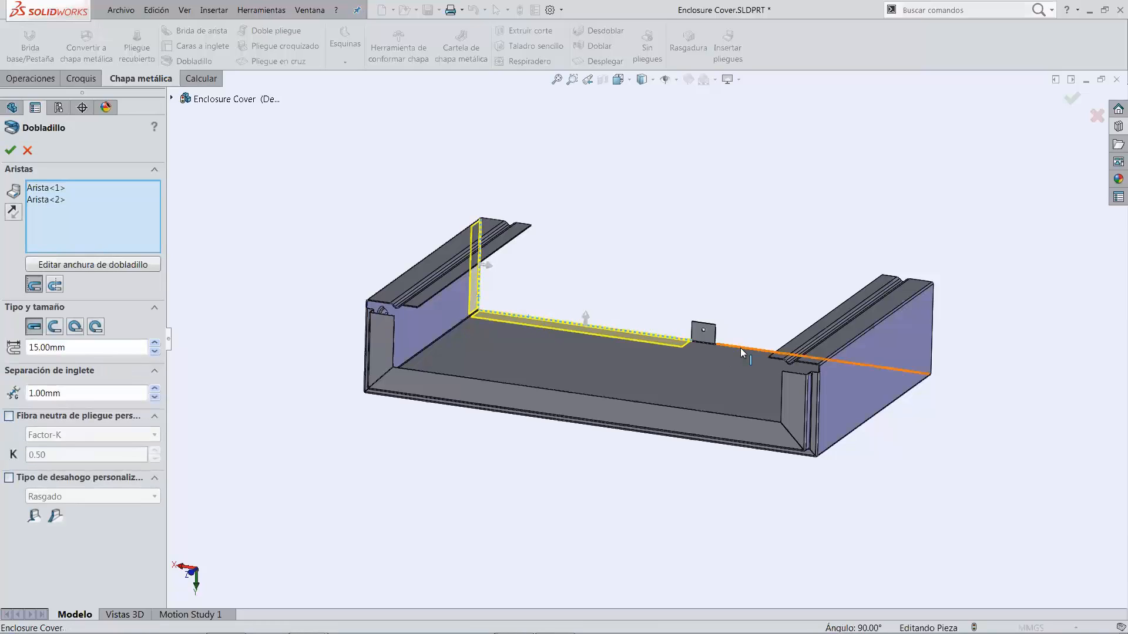
left_click(740, 348)
middle_click_drag(746, 352, 769, 354)
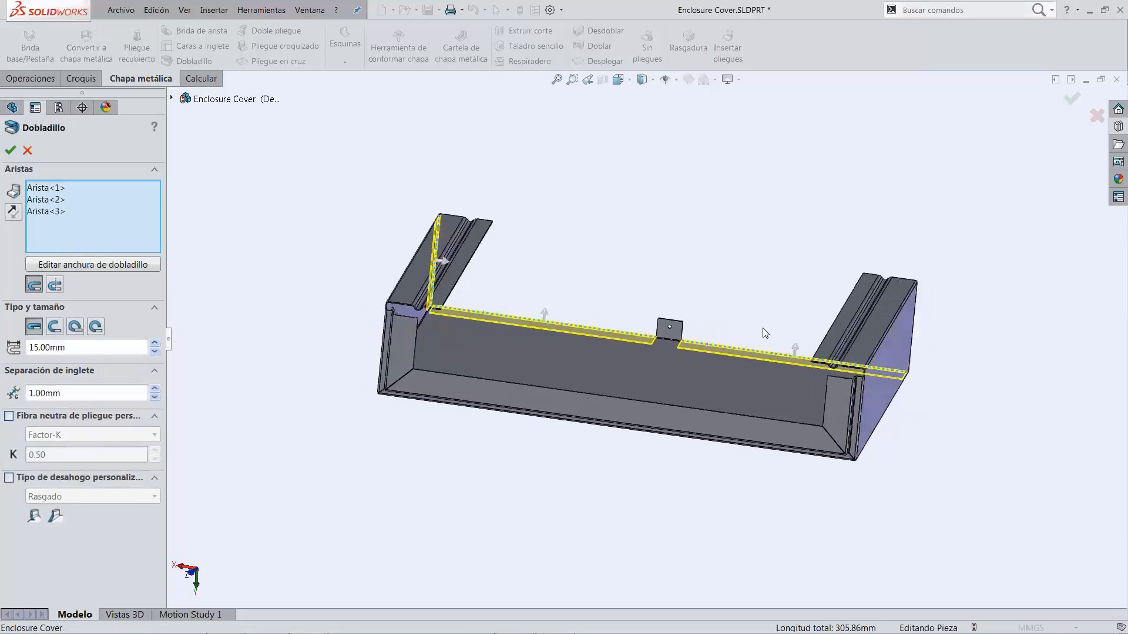
key("Left")
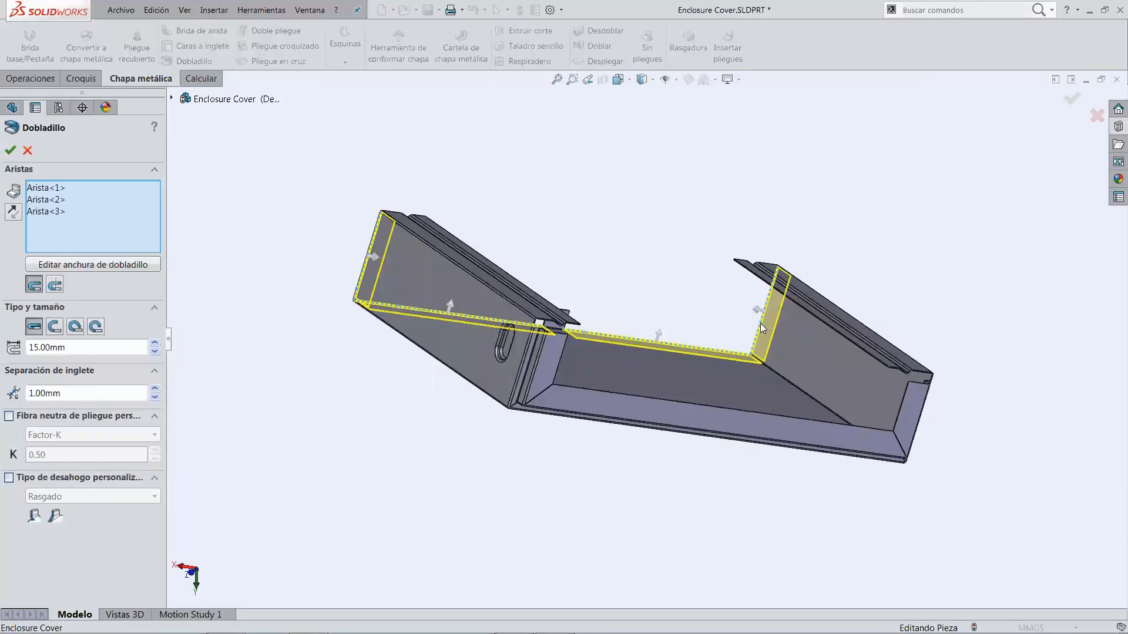
key("Return")
- Place the 2mm Locking Lance forming tool, rotated 180°, on the rear hem near the corner with the side wall
middle_click_drag(620, 294, 560, 320)
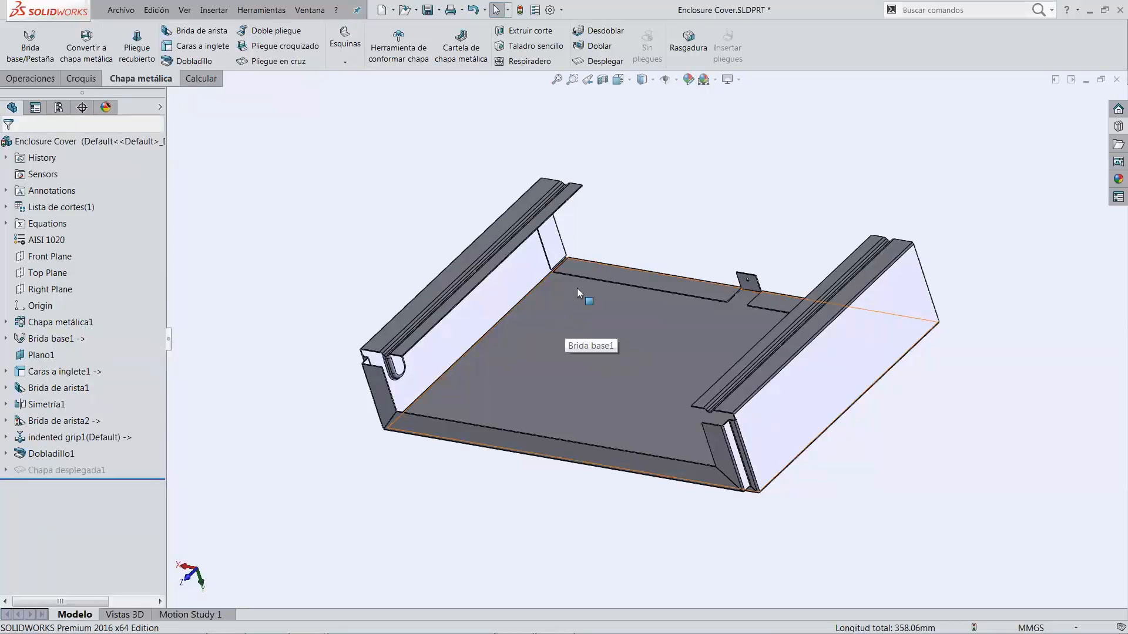
scroll(599, 259, "down", 3)
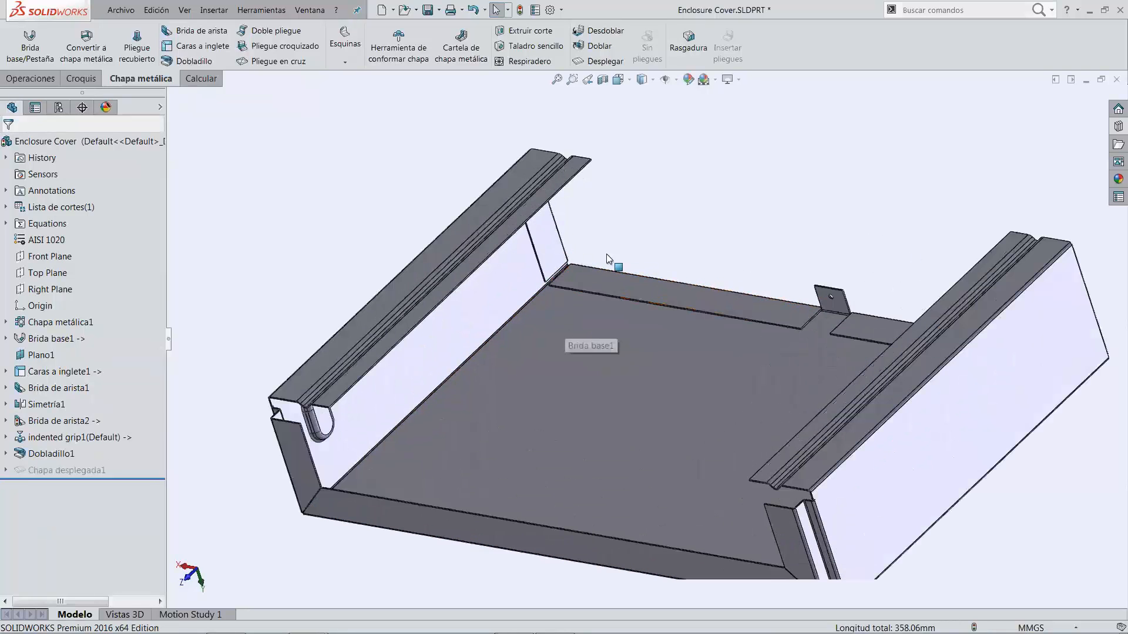
left_click(1118, 144)
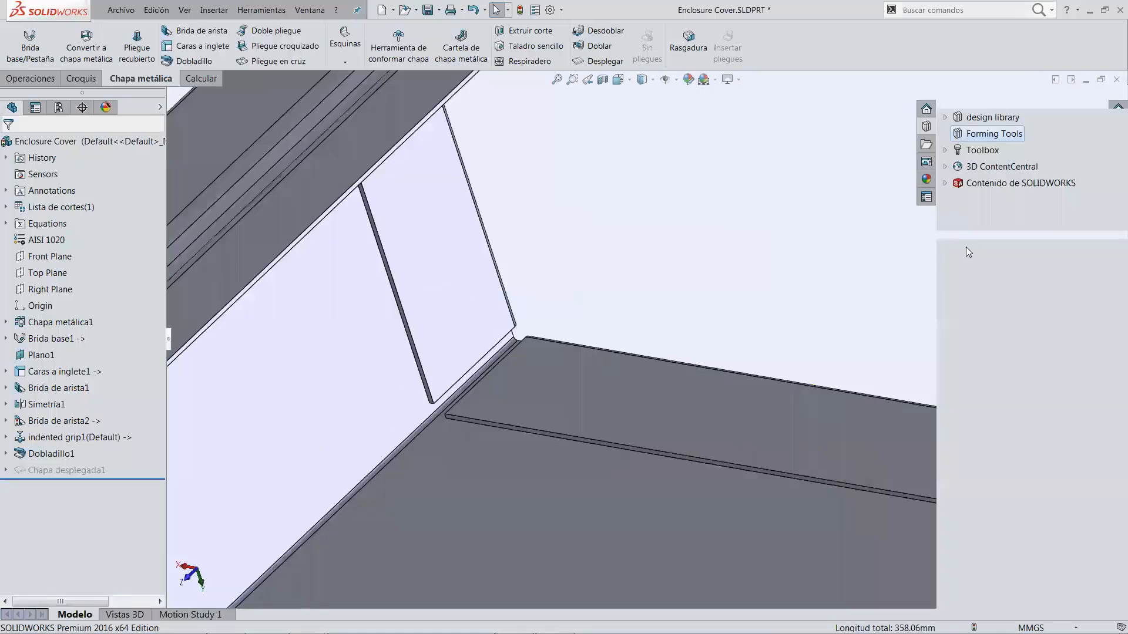
left_click_drag(966, 248, 612, 379)
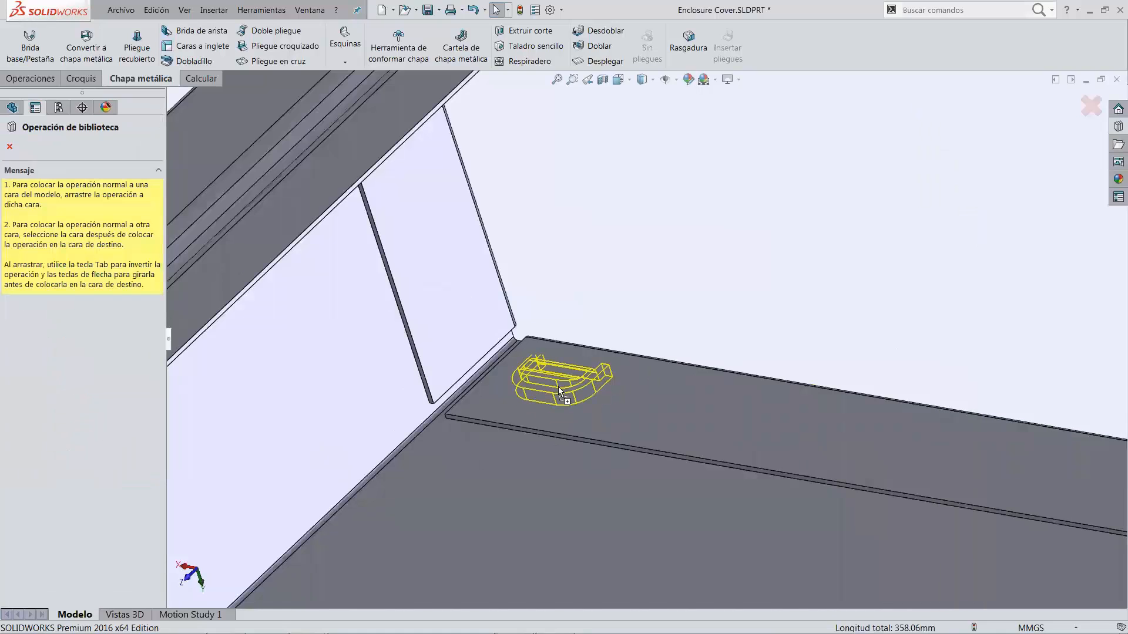
key("Left")
key("Left")
key("Left")
key("Left")
key("Left")
key("Left")
key("Left")
key("Left")
key("Left")
key("Left")
key("Left")
key("Left")
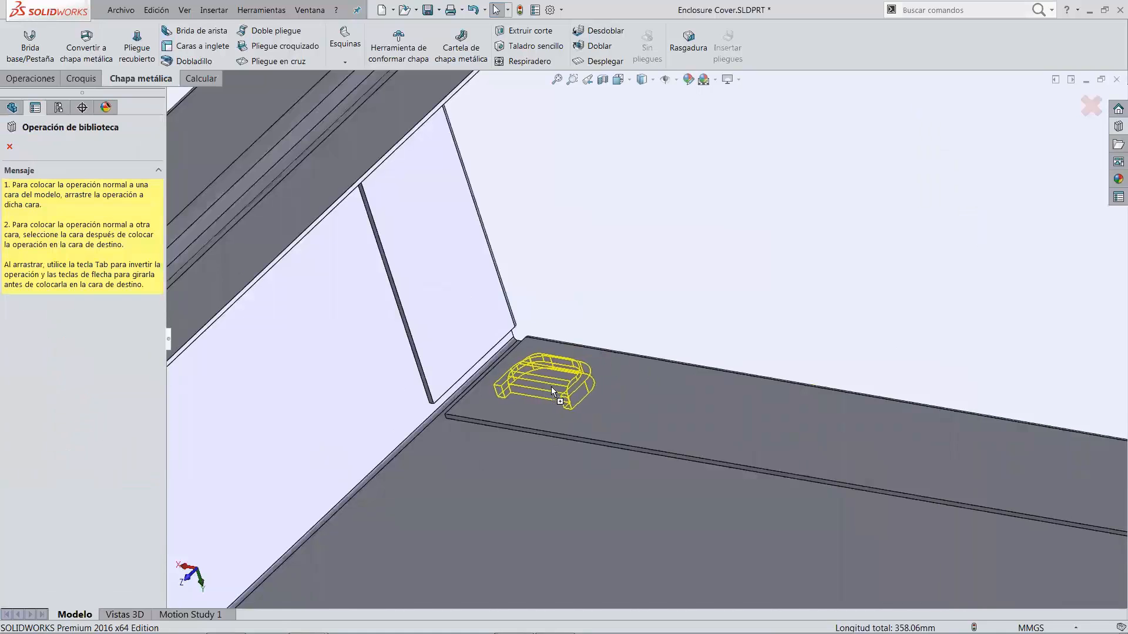
left_click_drag(559, 389, 559, 389)
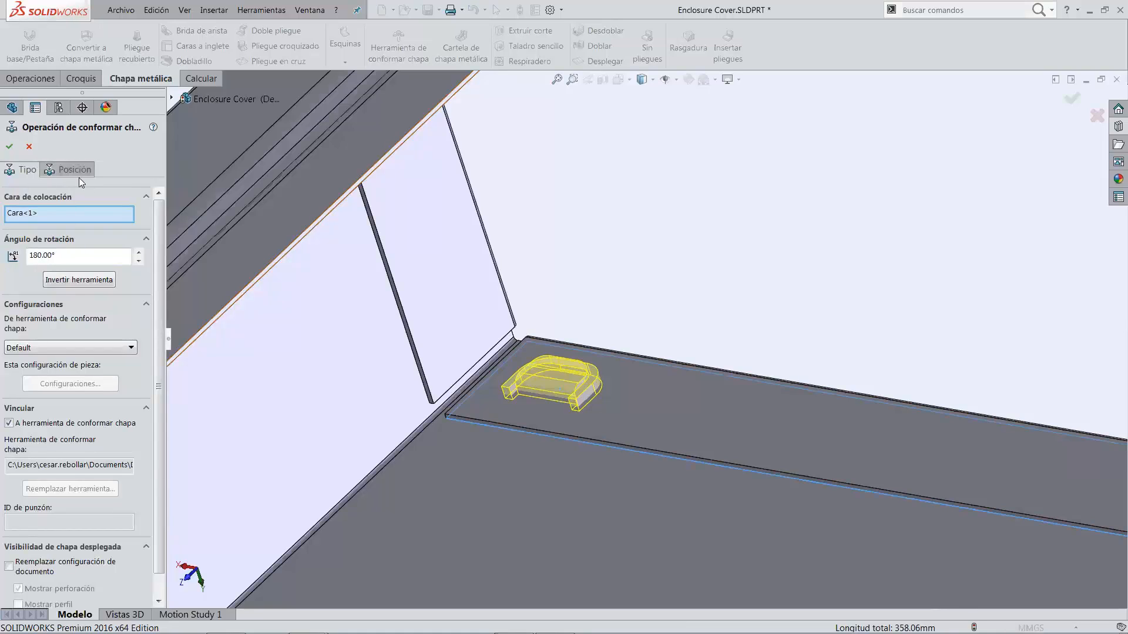
- Dimension the locking lance's centre point 10 mm from the hem's inner edge and accept the forming tool
left_click(79, 171)
key("d")
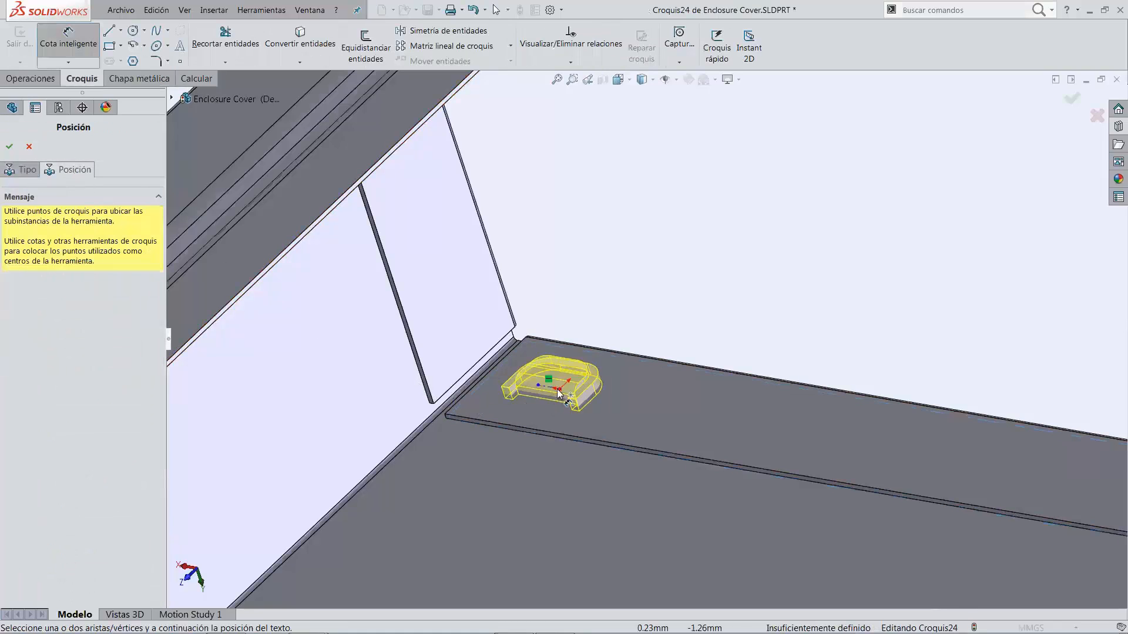
left_click(559, 388)
left_click(535, 429)
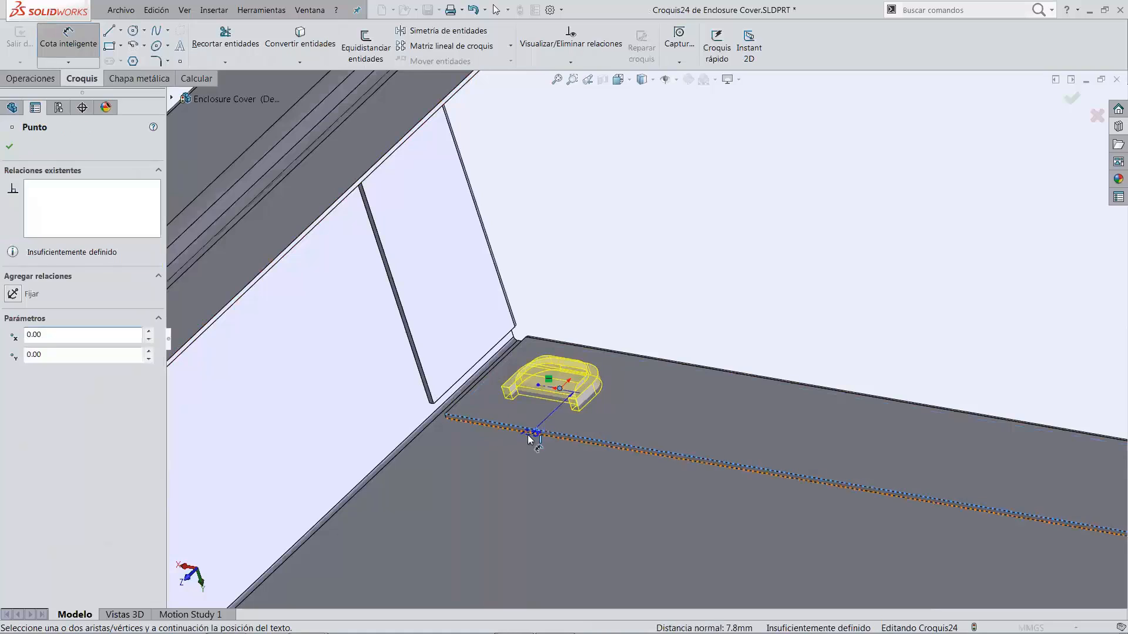
left_click(485, 458)
type("1")
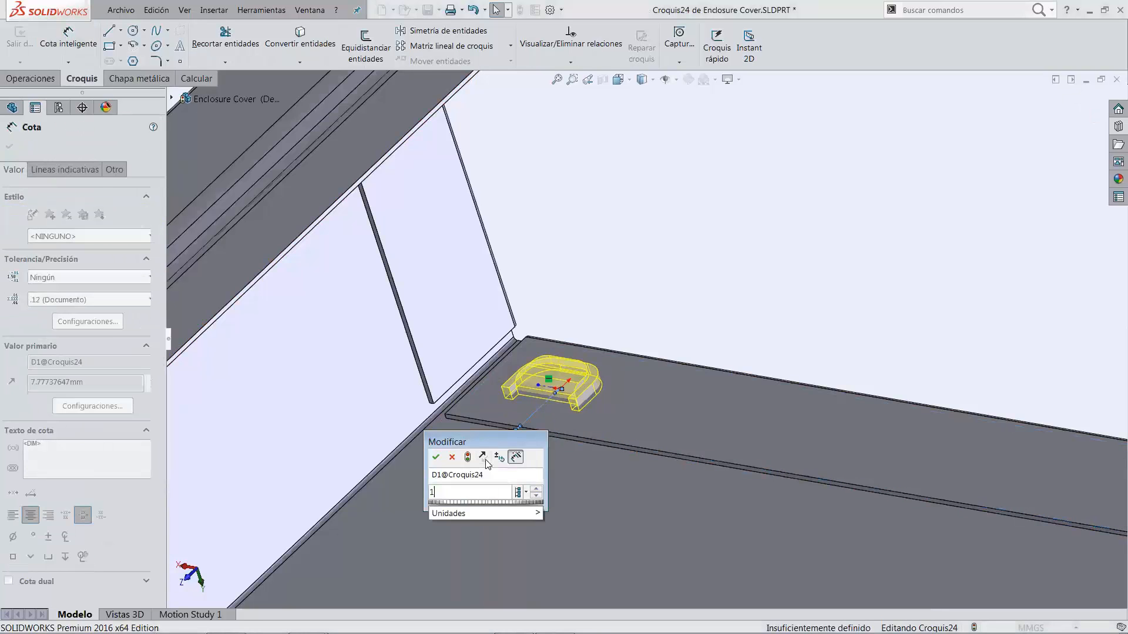
type("0")
key("Return")
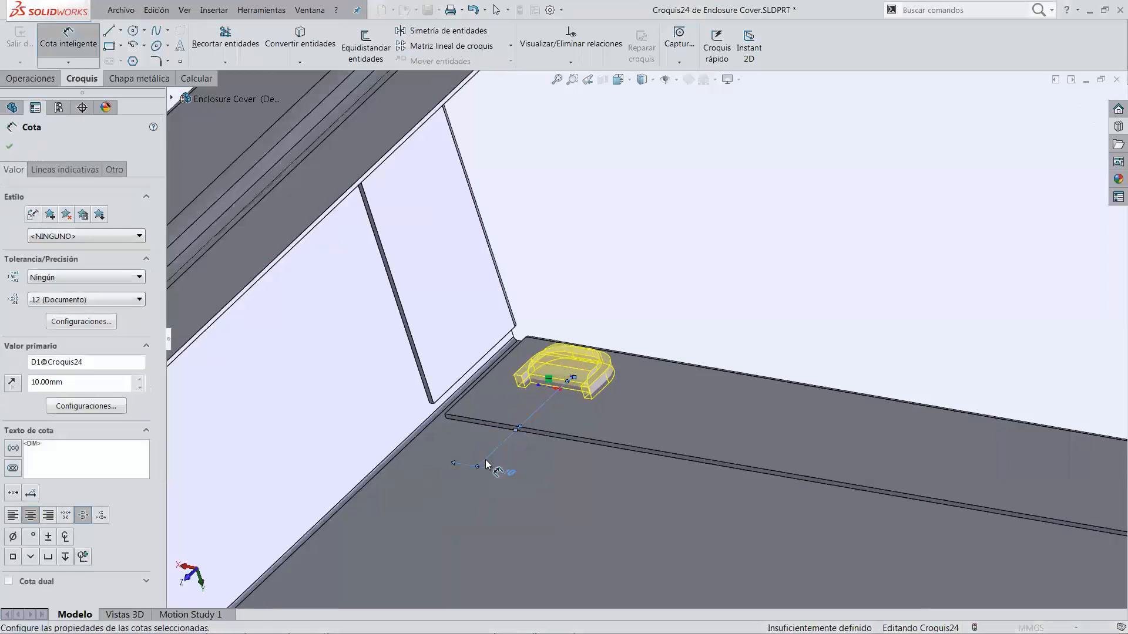
left_click(10, 147)
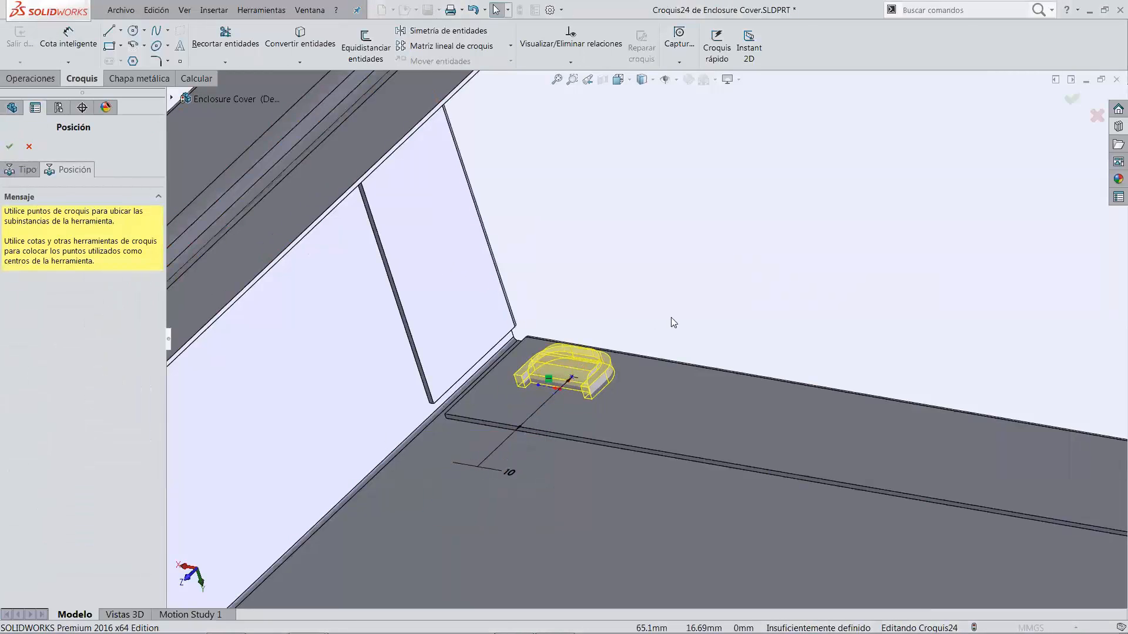
left_click(10, 147)
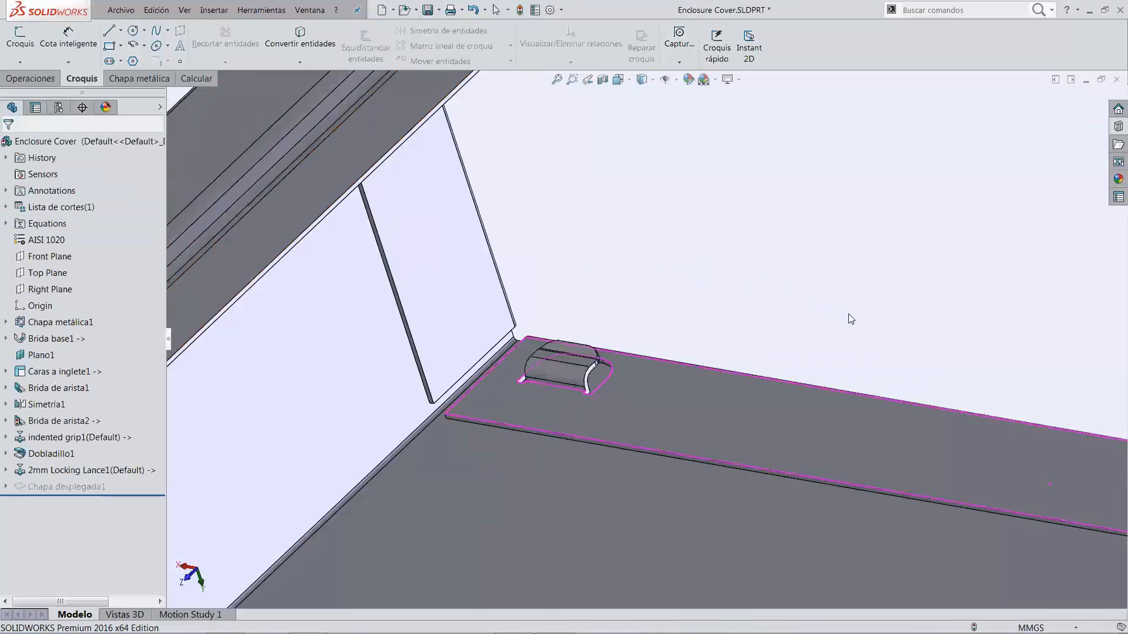
- Create a linear pattern of the locking lance along the hem's inner edge with 3 instances spaced 40 mm apart
middle_click_drag(849, 320, 891, 324)
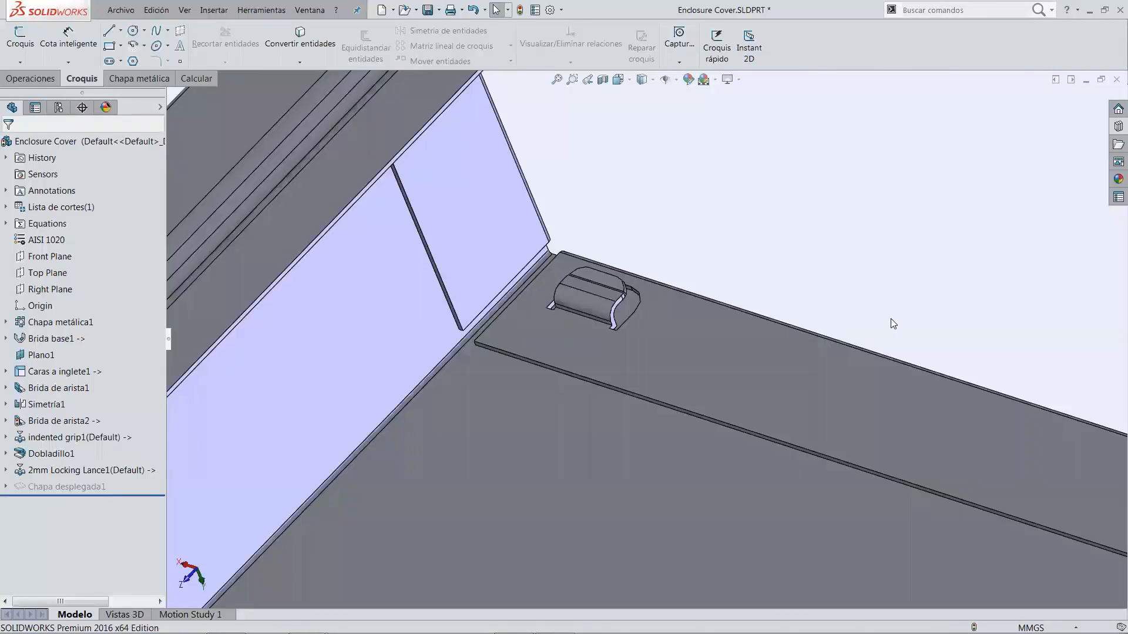
left_click(38, 80)
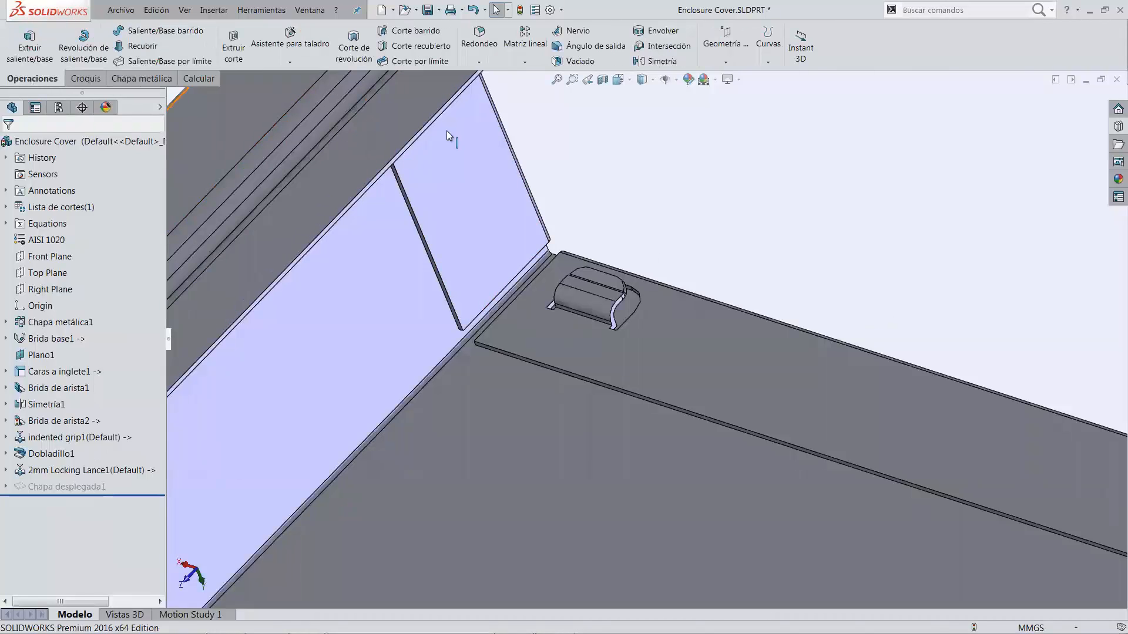
left_click(530, 51)
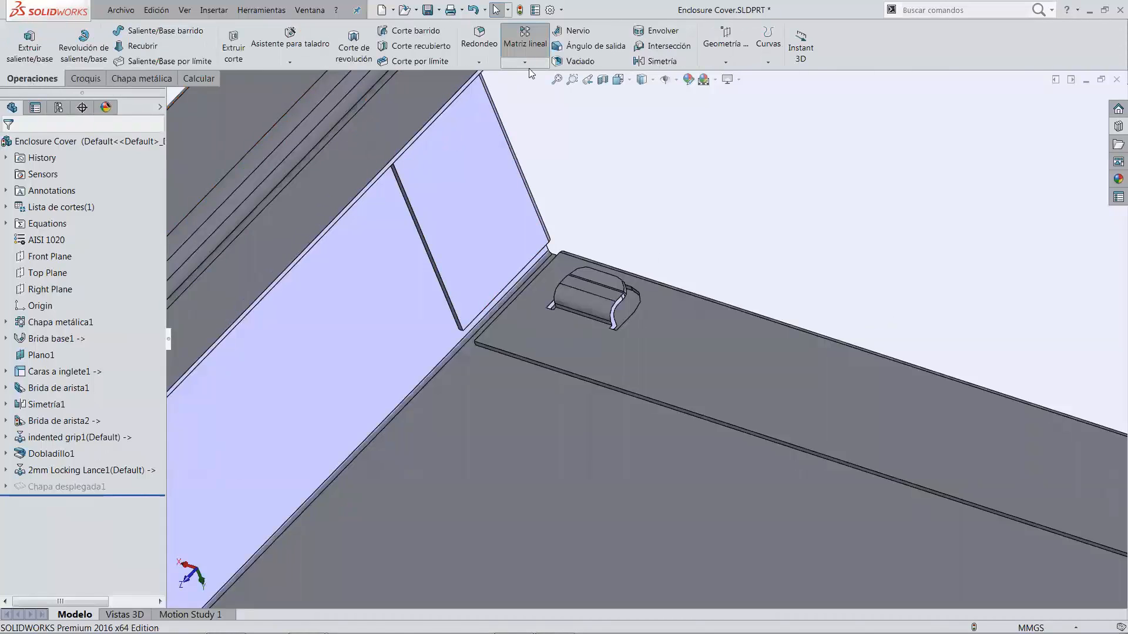
left_click(554, 366)
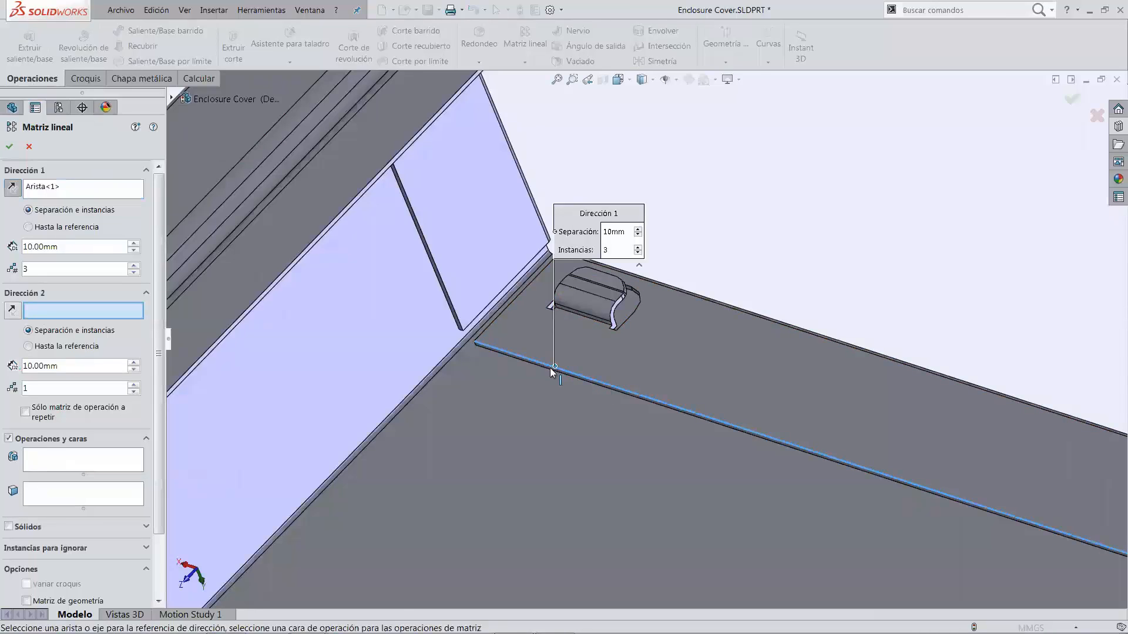
type("40")
key("Tab")
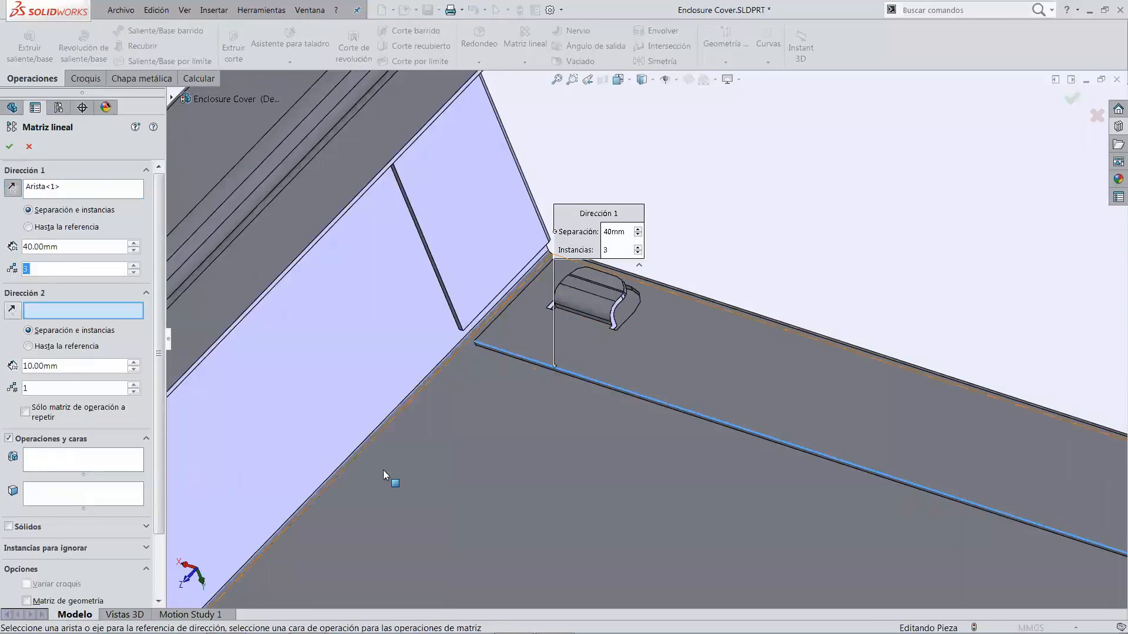
left_click(45, 465)
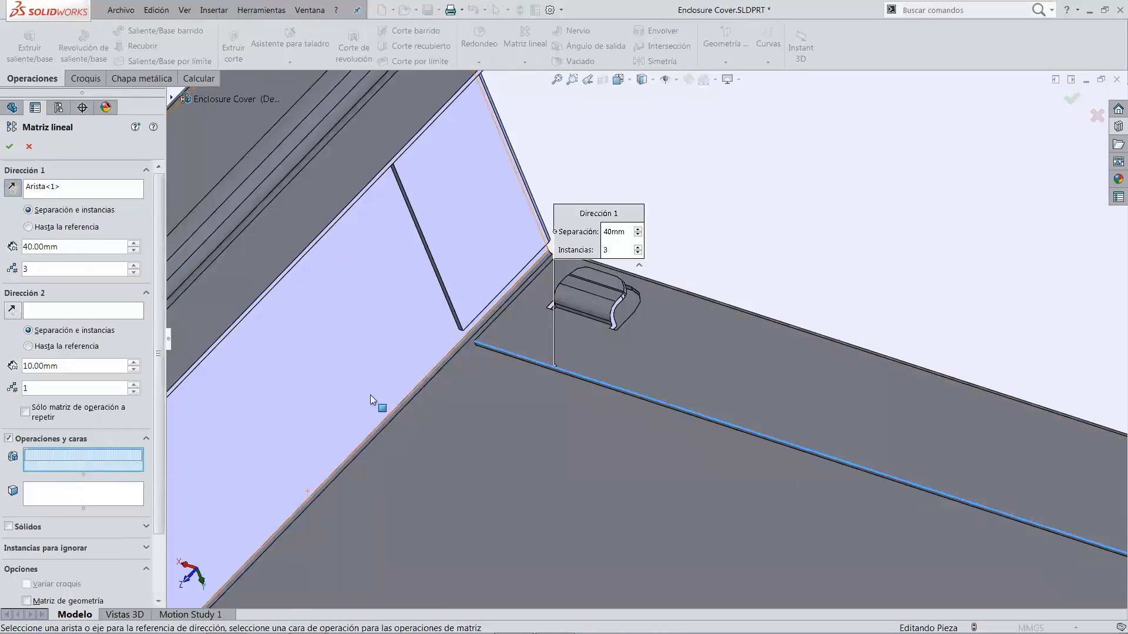
left_click(585, 306)
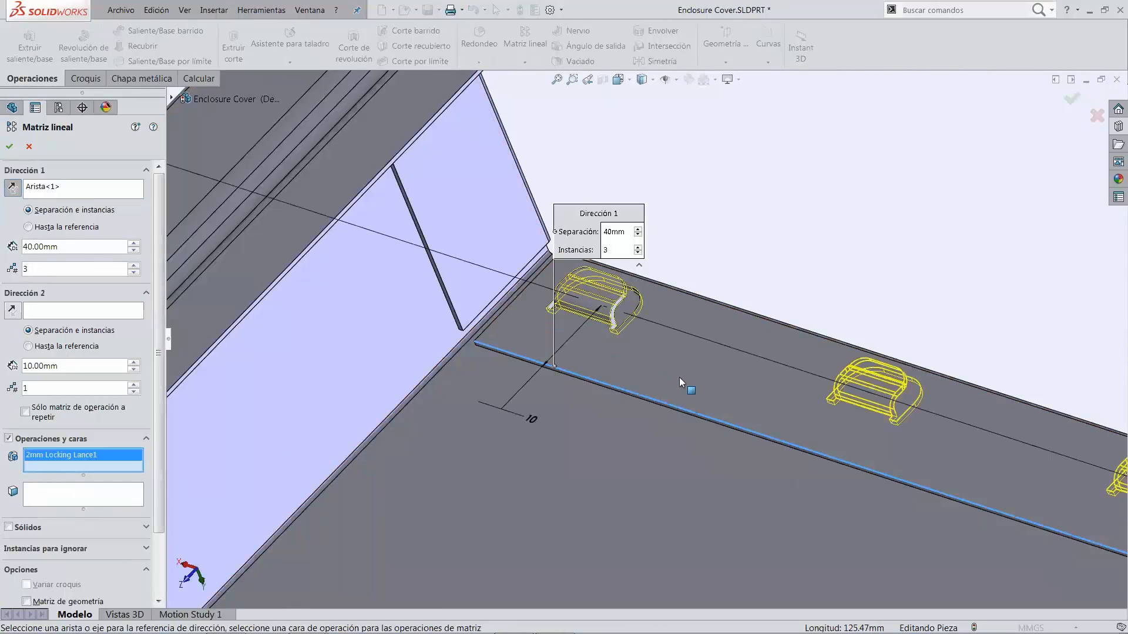
scroll(679, 380, "up", 2)
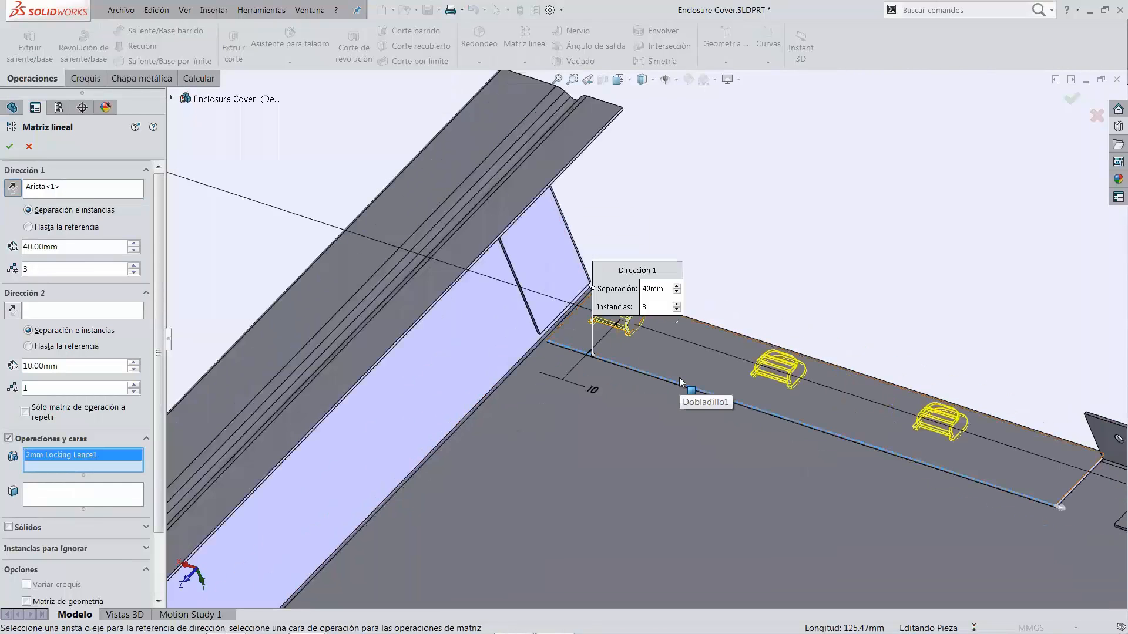
left_click(9, 147)
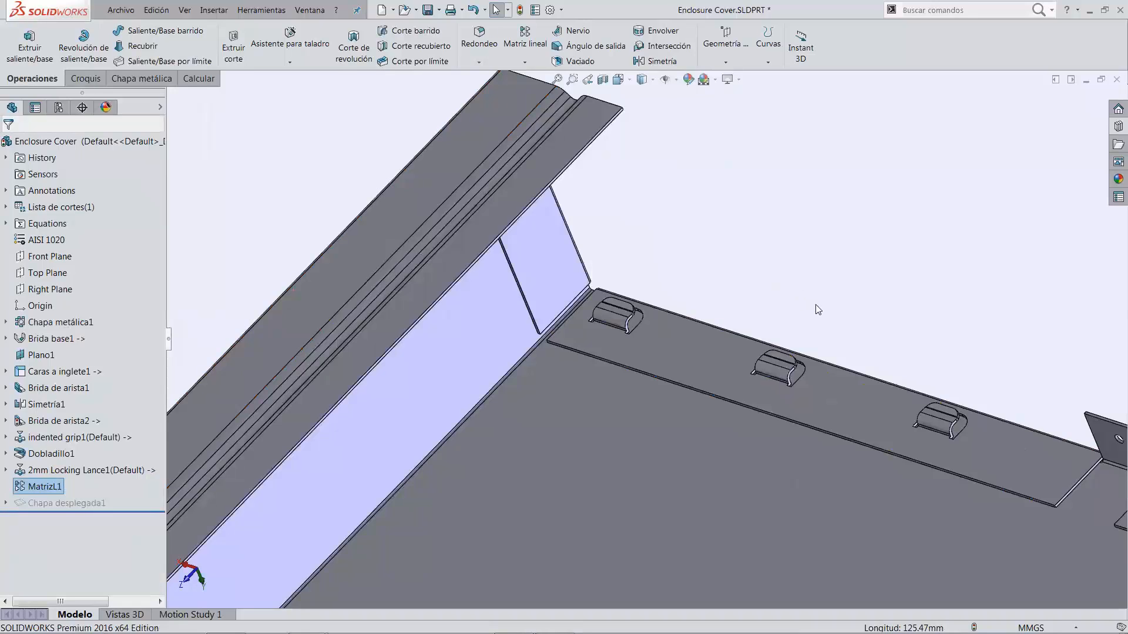
- Mirror the locking lance pattern about the Right Plane onto the other half of the rear hem
left_click(524, 61)
left_click(565, 112)
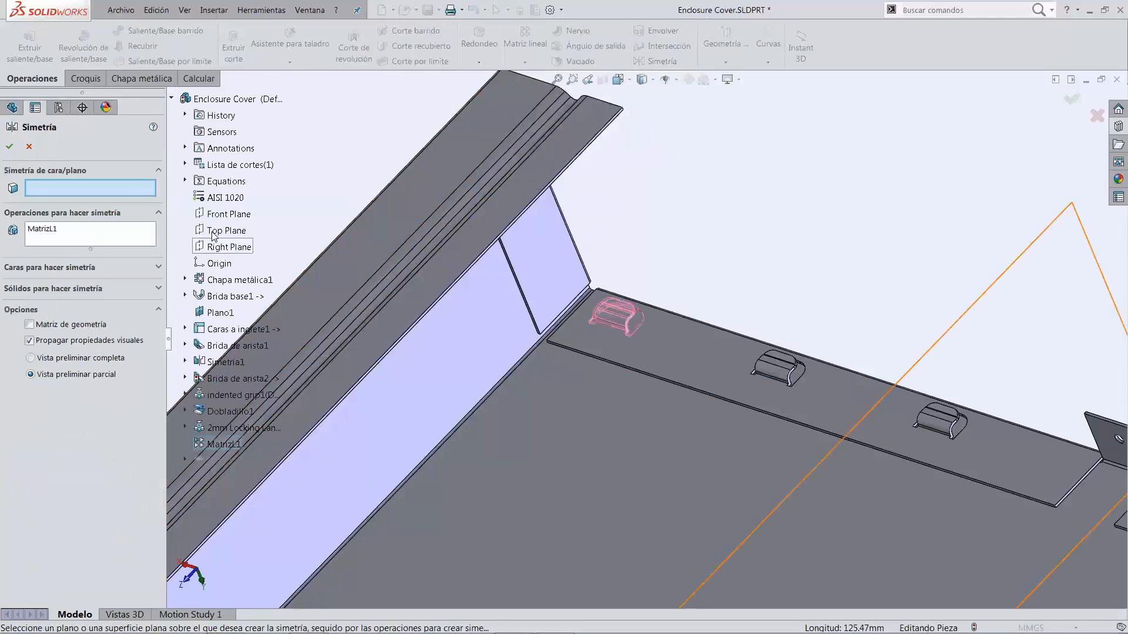
left_click(219, 247)
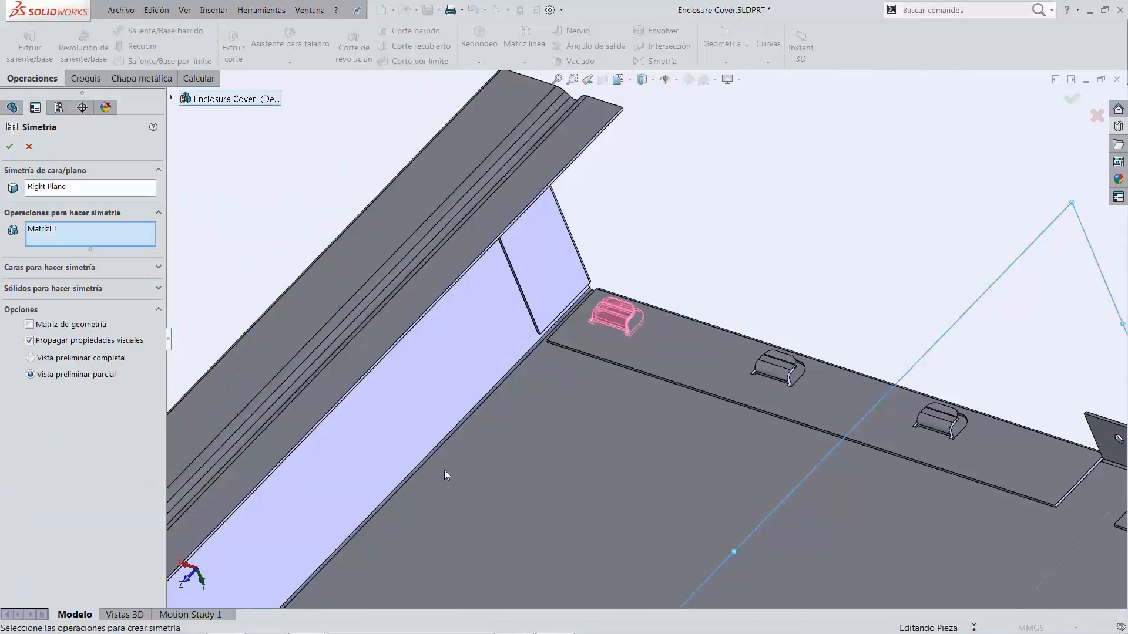
scroll(444, 470, "up", 5)
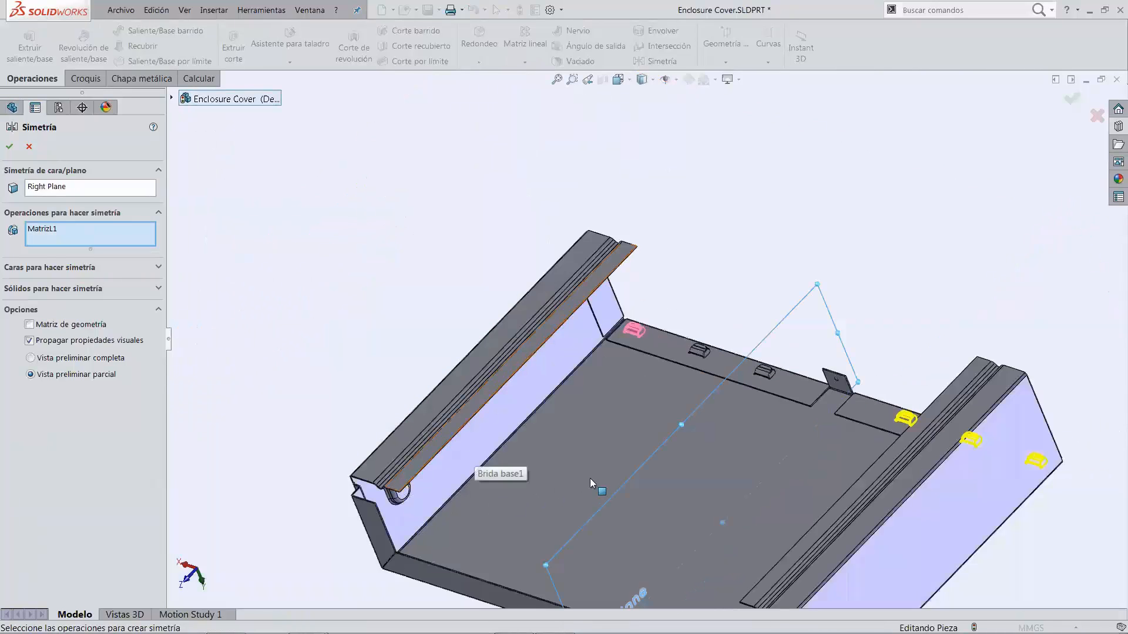
scroll(589, 479, "up", 2)
left_click(475, 445)
left_click(13, 147)
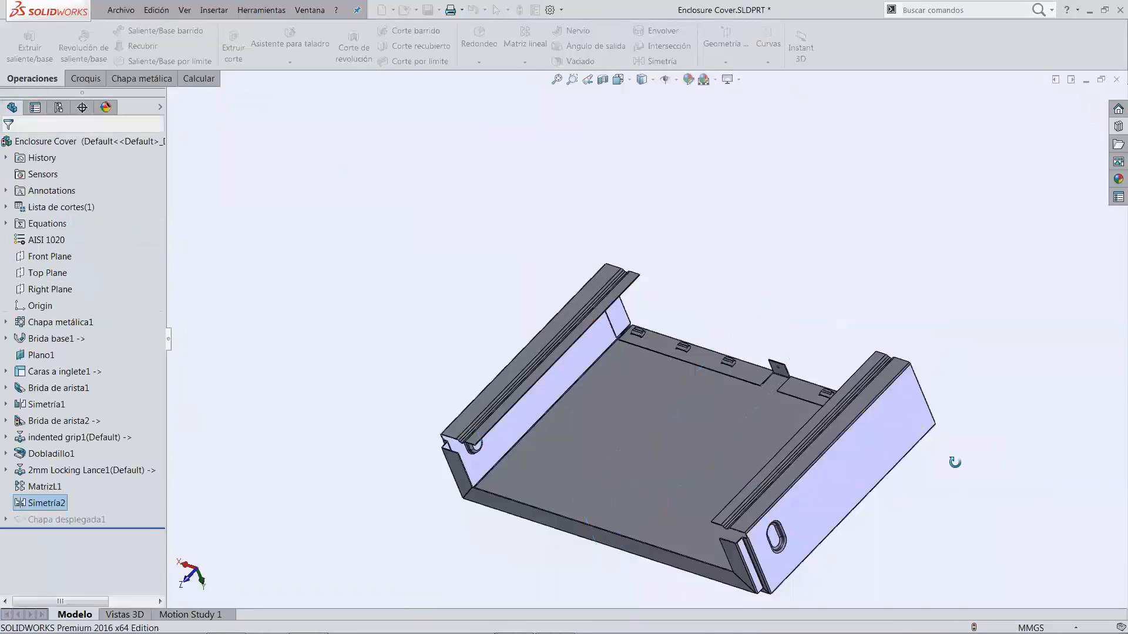
middle_click_drag(999, 446, 960, 441)
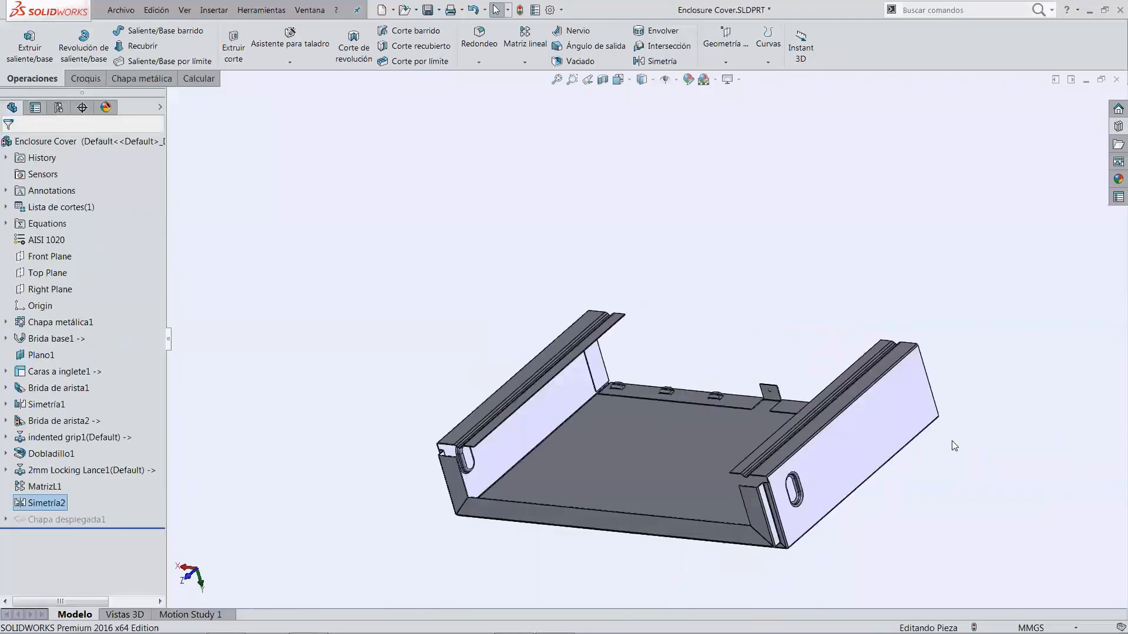
- Place the Vent Sketch library feature on the cover's top face and open its sketch for positioning
key("ctrl+7")
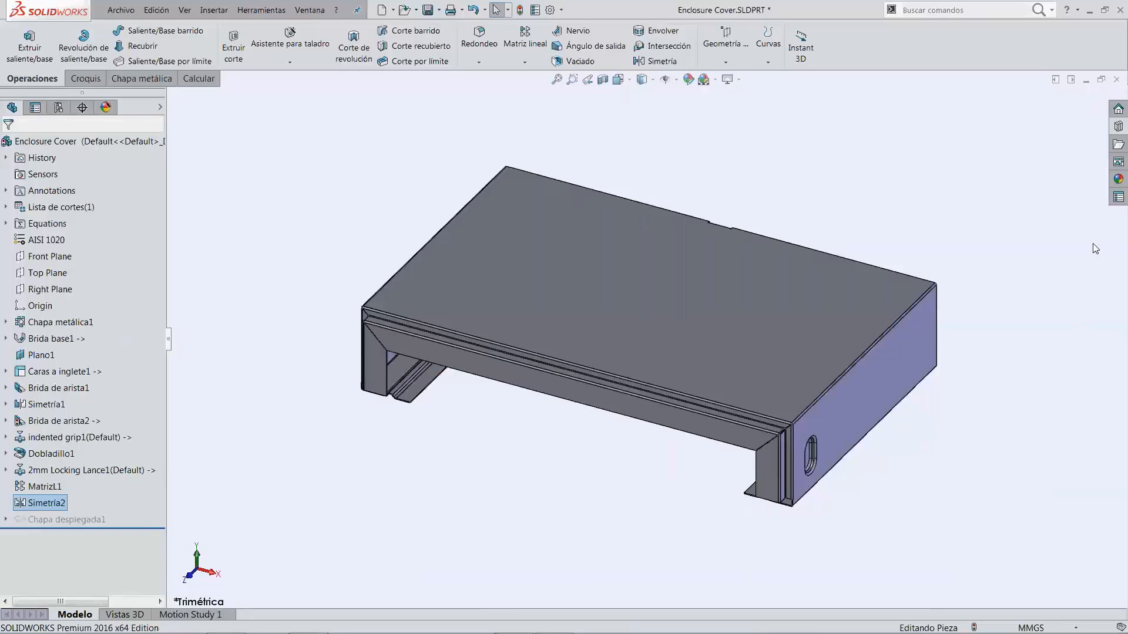
left_click(1112, 126)
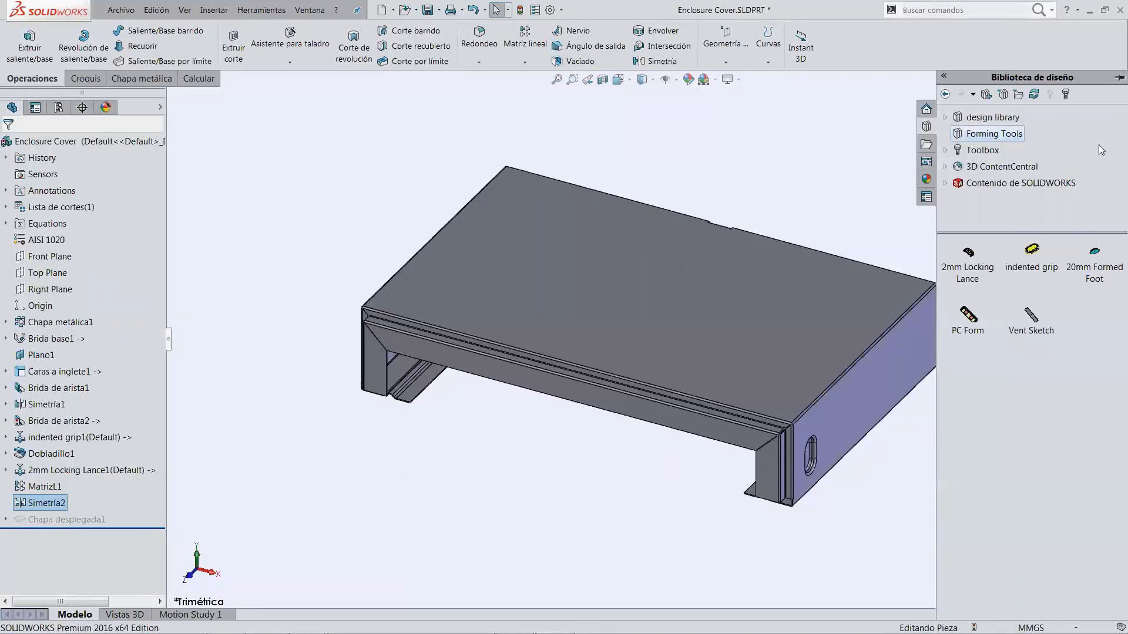
left_click_drag(1031, 316, 677, 283)
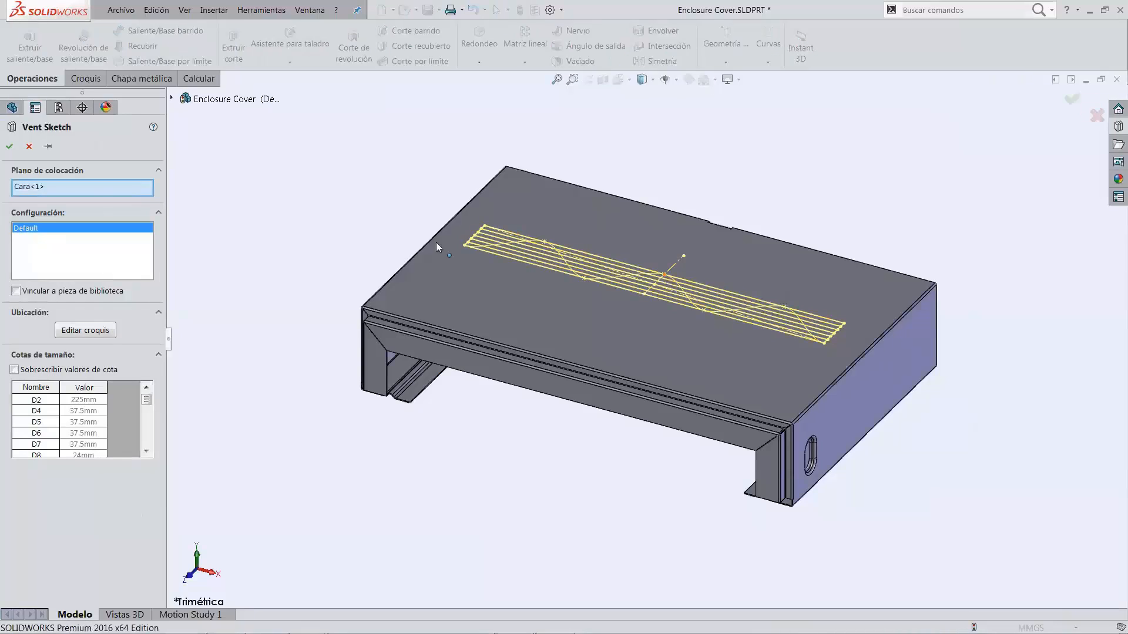
left_click(98, 332)
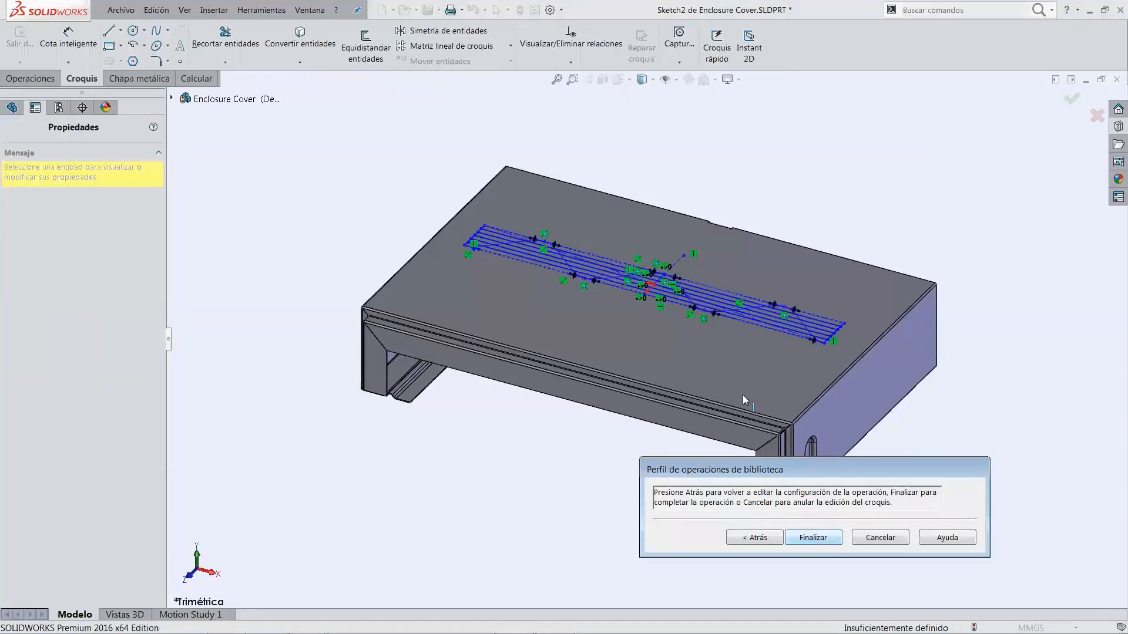
- Make the free end of the vent sketch's centreline coincident with the midpoint of the rear tab notch edge and finish the library feature
left_click(683, 255)
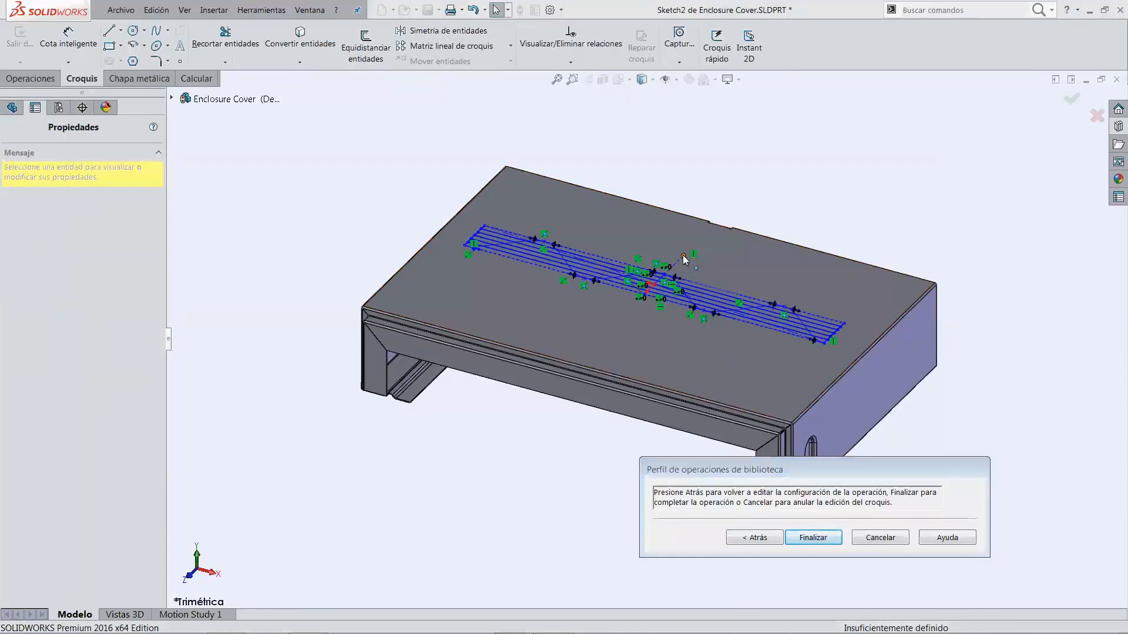
key("Escape")
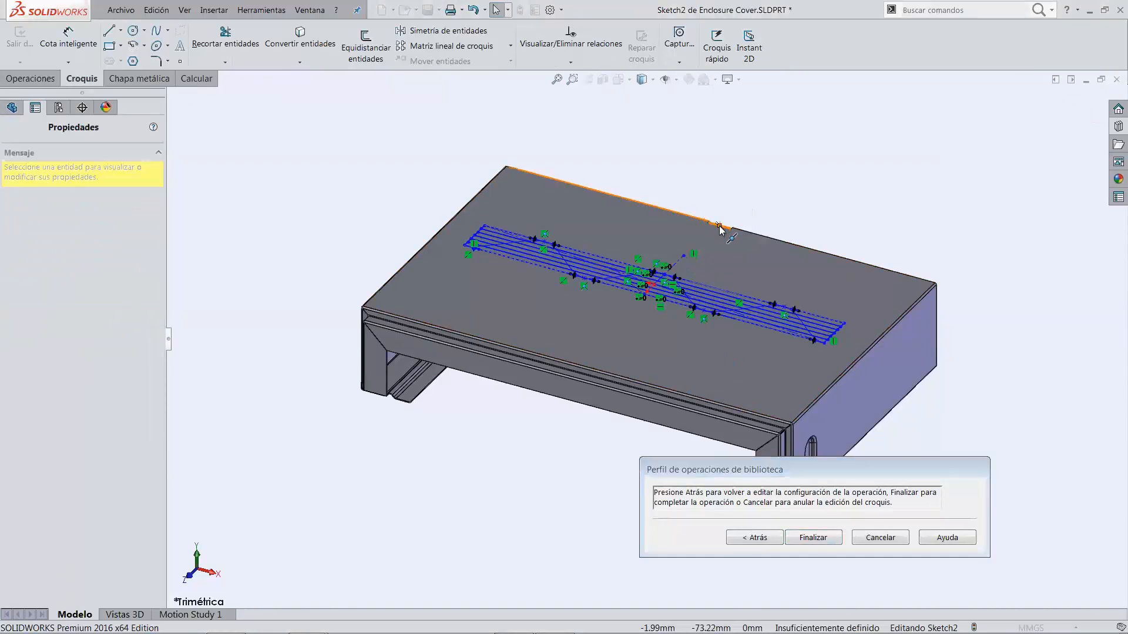
scroll(719, 224, "down", 2)
scroll(700, 258, "down", 3)
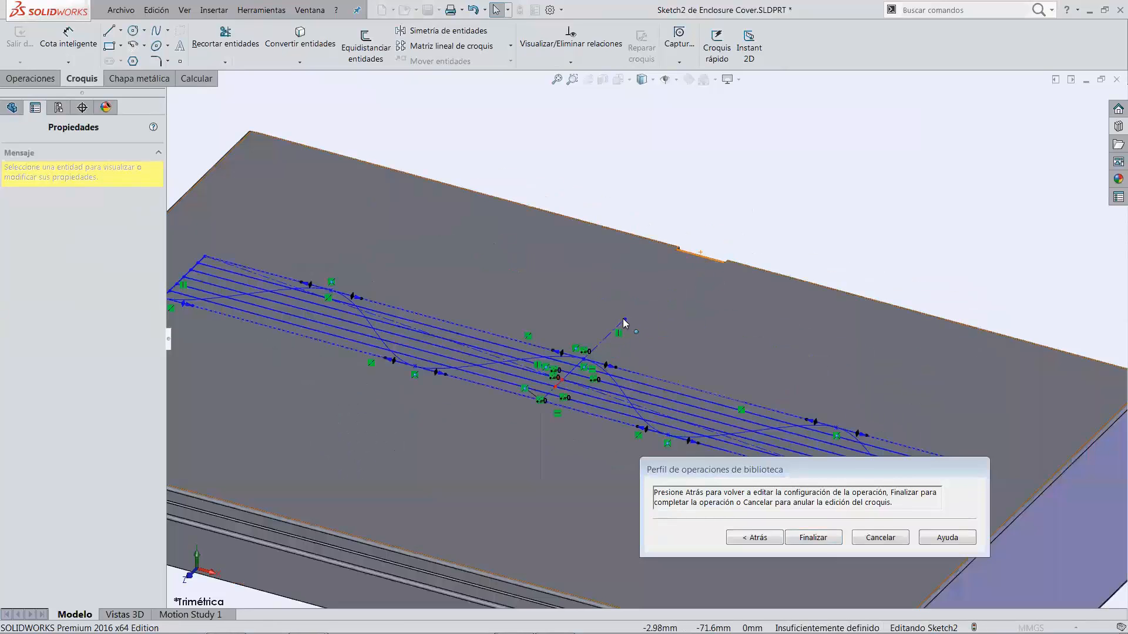
left_click(700, 256)
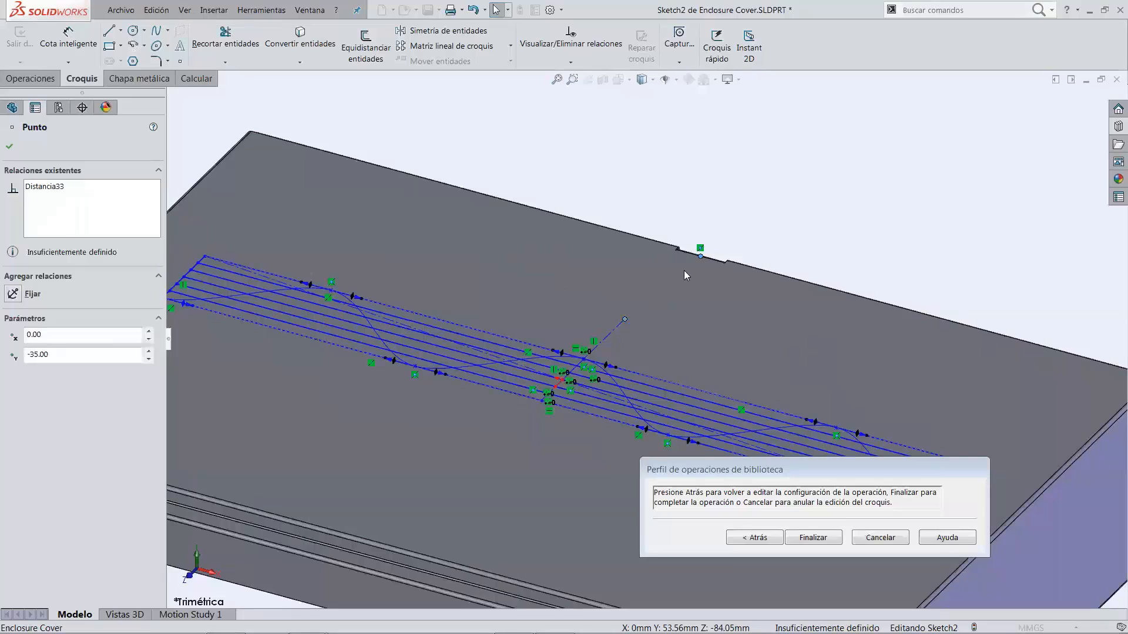
left_click(823, 545)
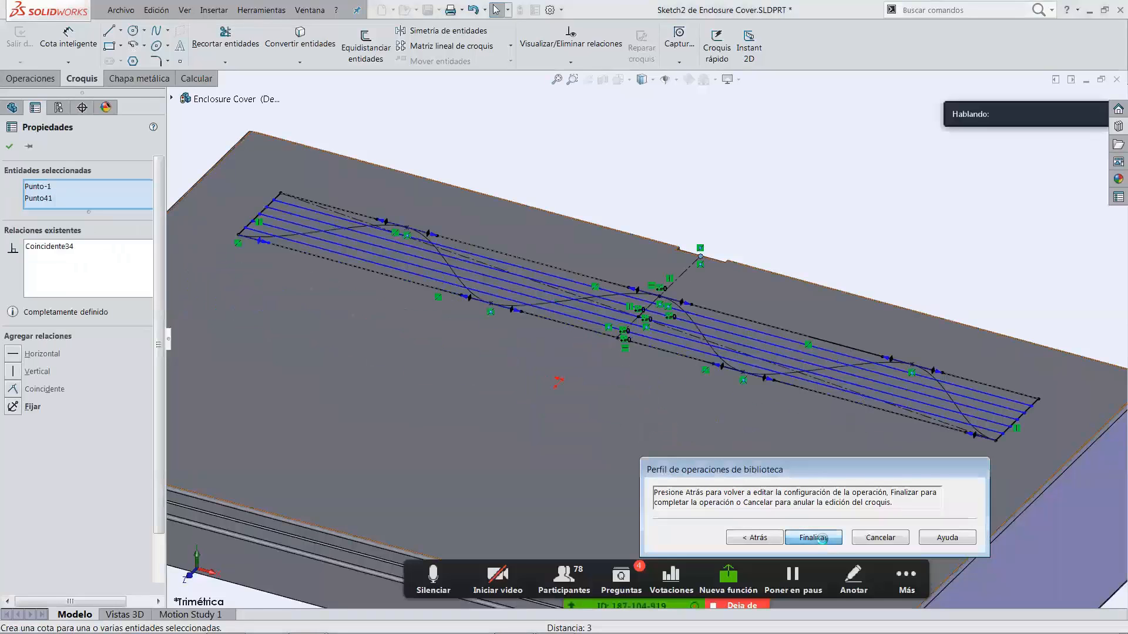
left_click(825, 539)
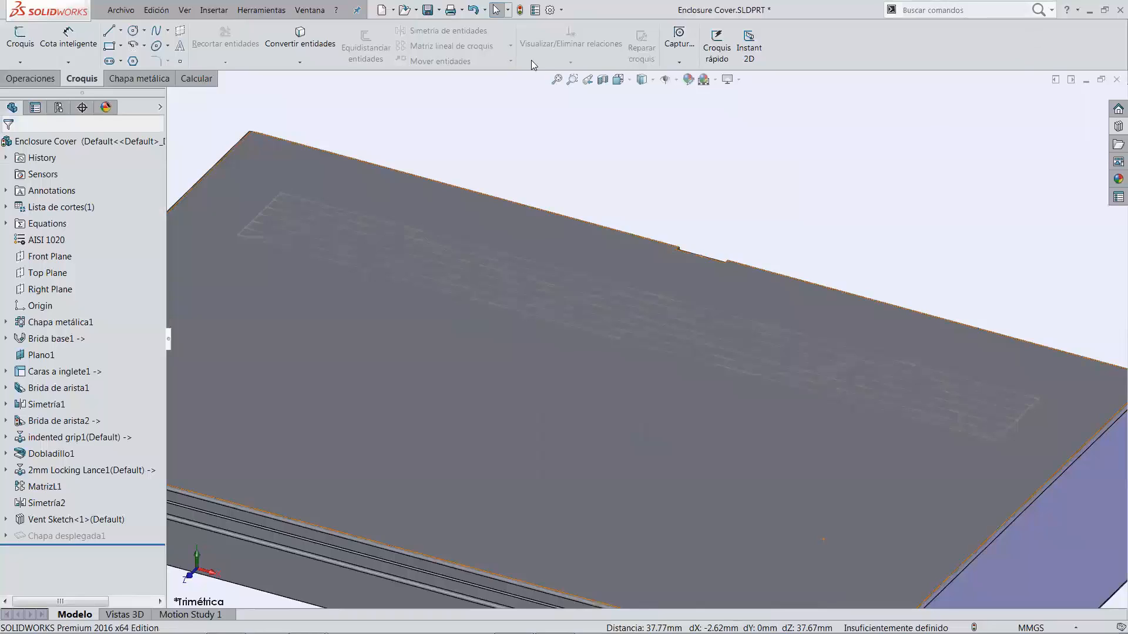
- Start a Vent feature bounded by the four outer sketch lines and set its fillet radius to 0.5 mm
type("res")
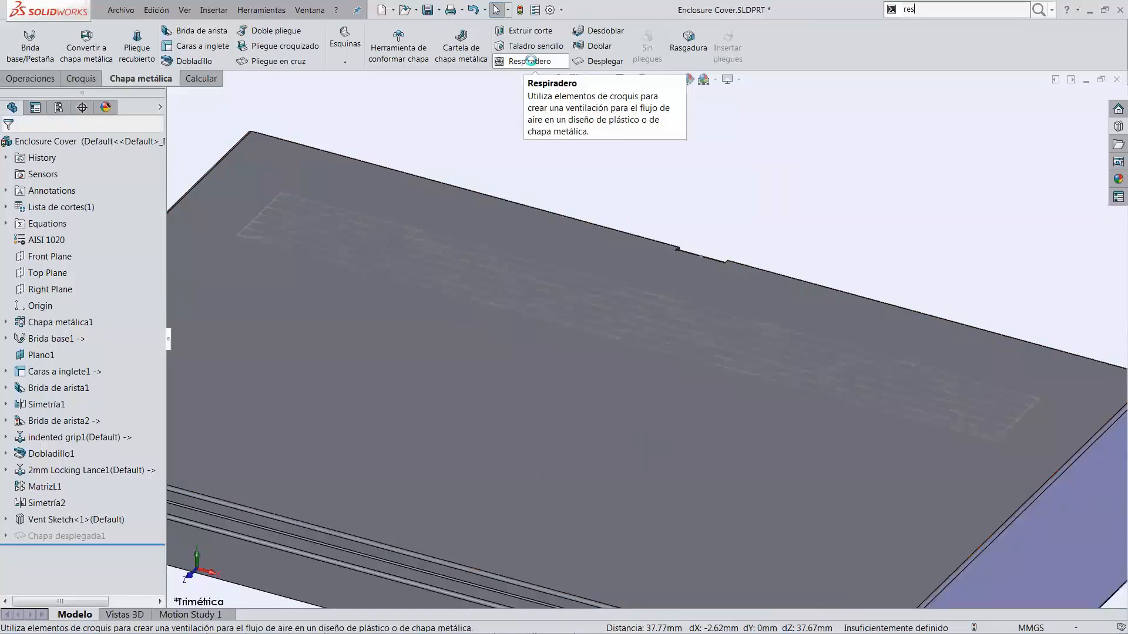
left_click(531, 61)
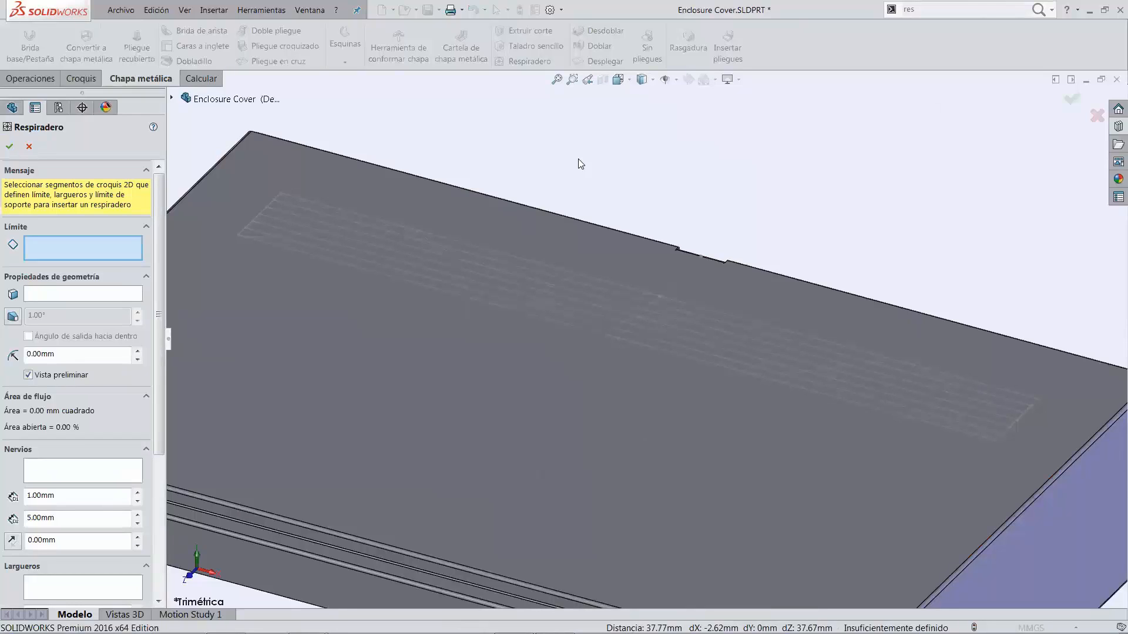
left_click(259, 225)
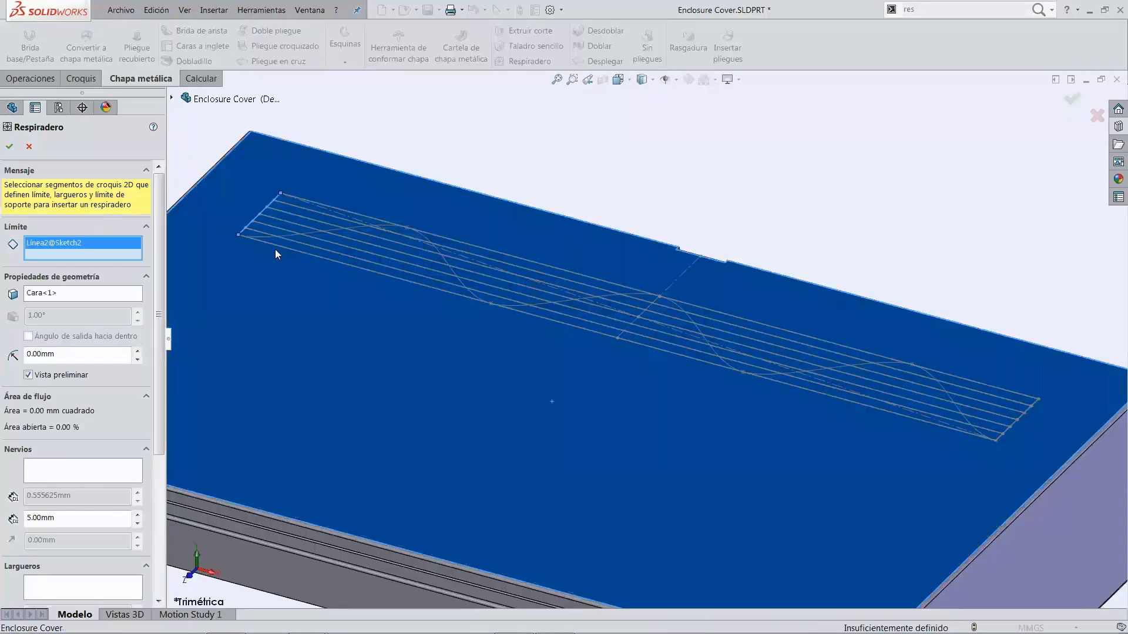
left_click(1010, 427)
left_click(1018, 394)
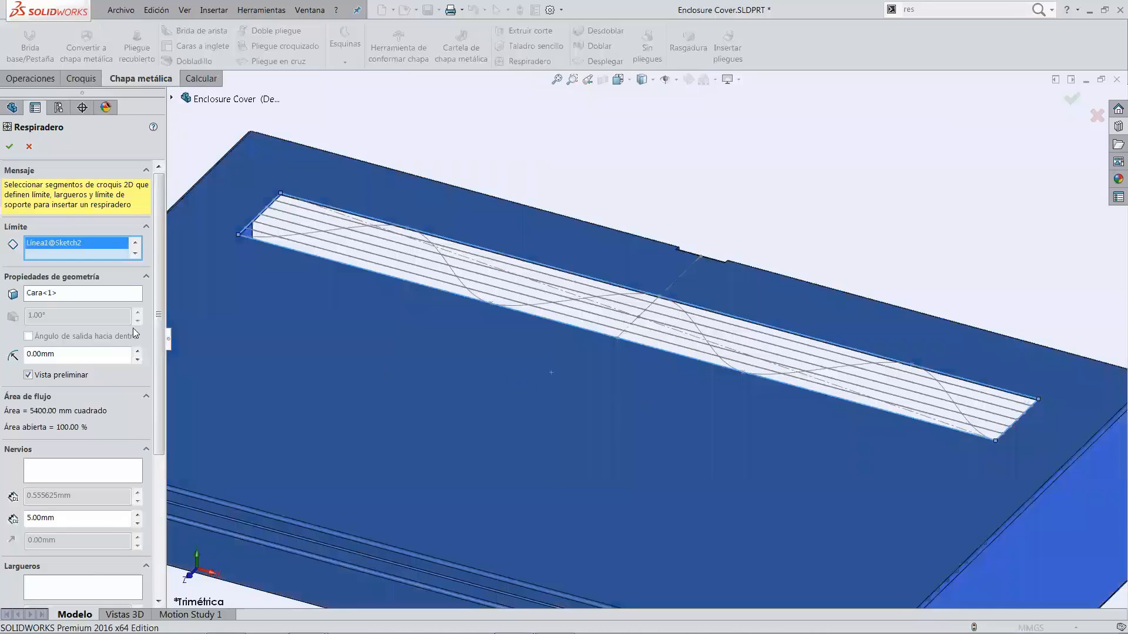
left_click_drag(109, 357, 4, 352)
type(".5")
key("Tab")
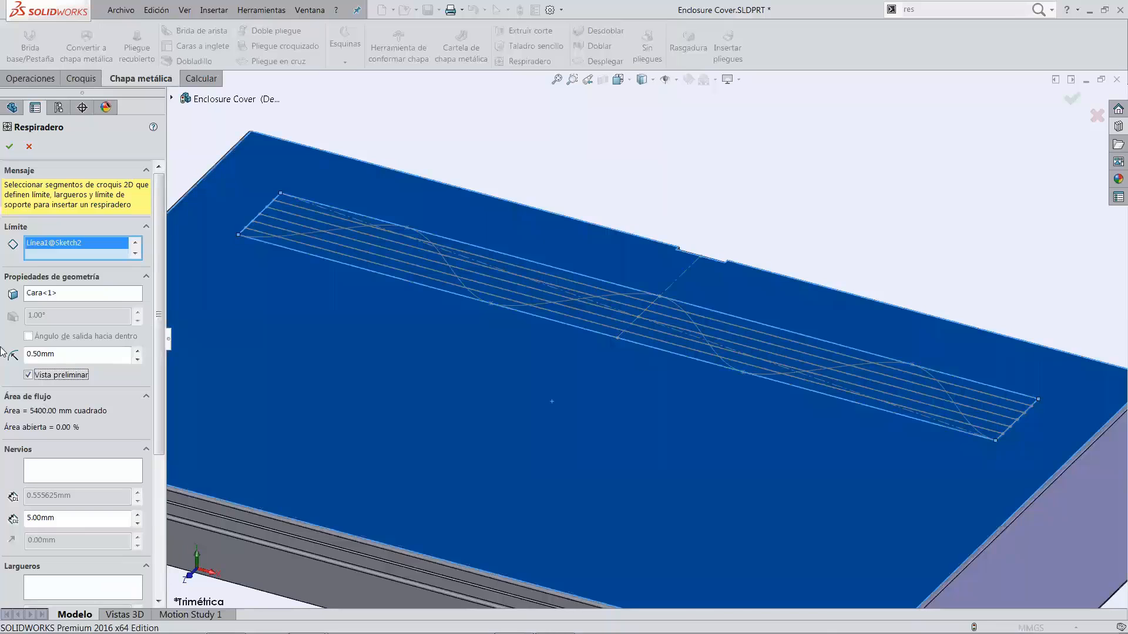
- Set the vent's rib width to 1.5 mm and assign the five inner lengthwise sketch lines as ribs
left_click_drag(158, 374, 164, 440)
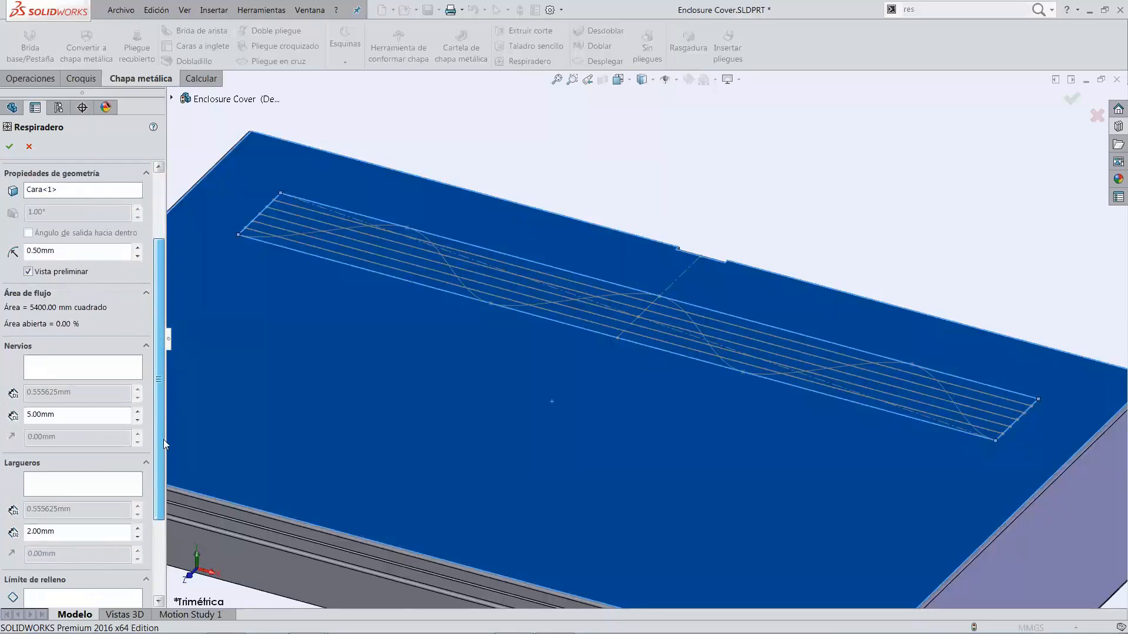
double_click(94, 416)
type("1")
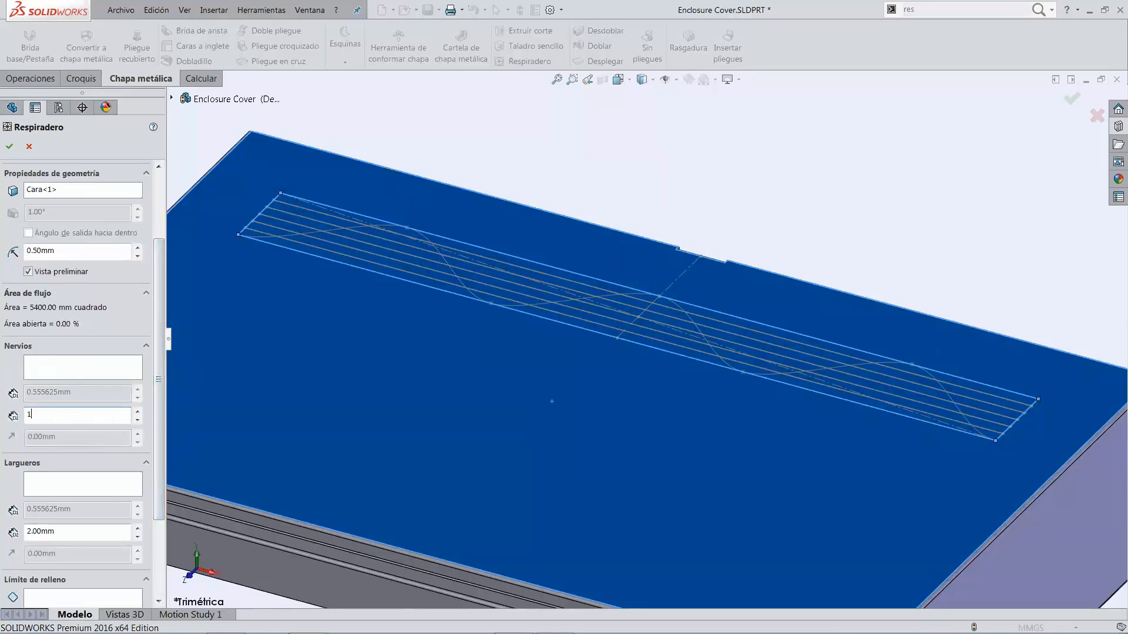
type(".5")
key("Tab")
left_click(50, 367)
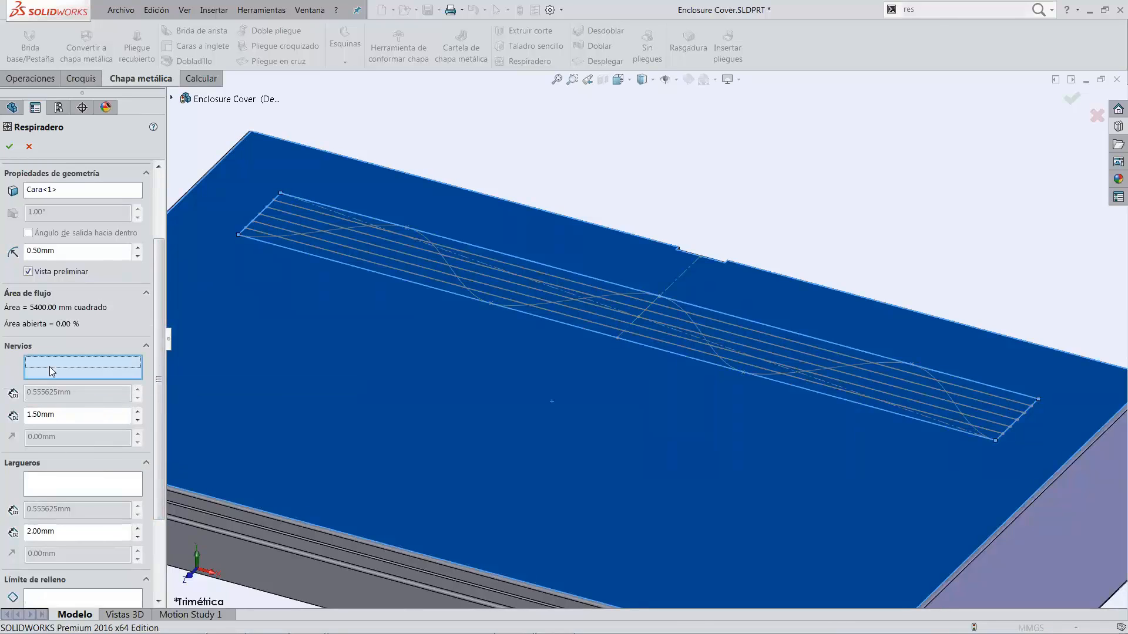
scroll(1018, 431, "down", 2)
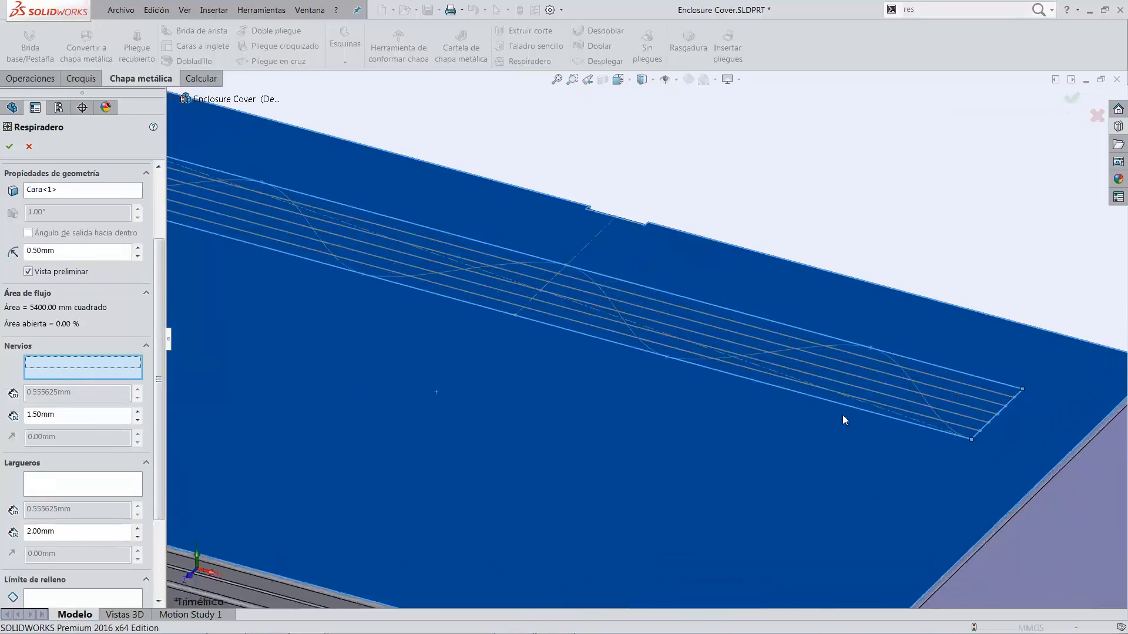
scroll(855, 411, "down", 2)
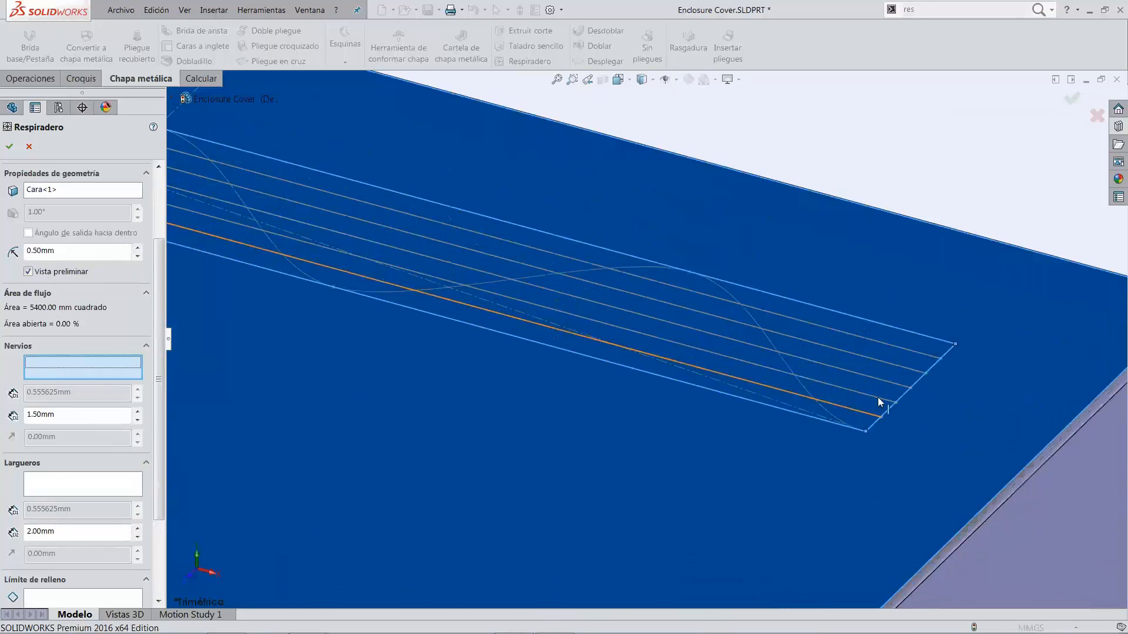
left_click(907, 355)
left_click(902, 350)
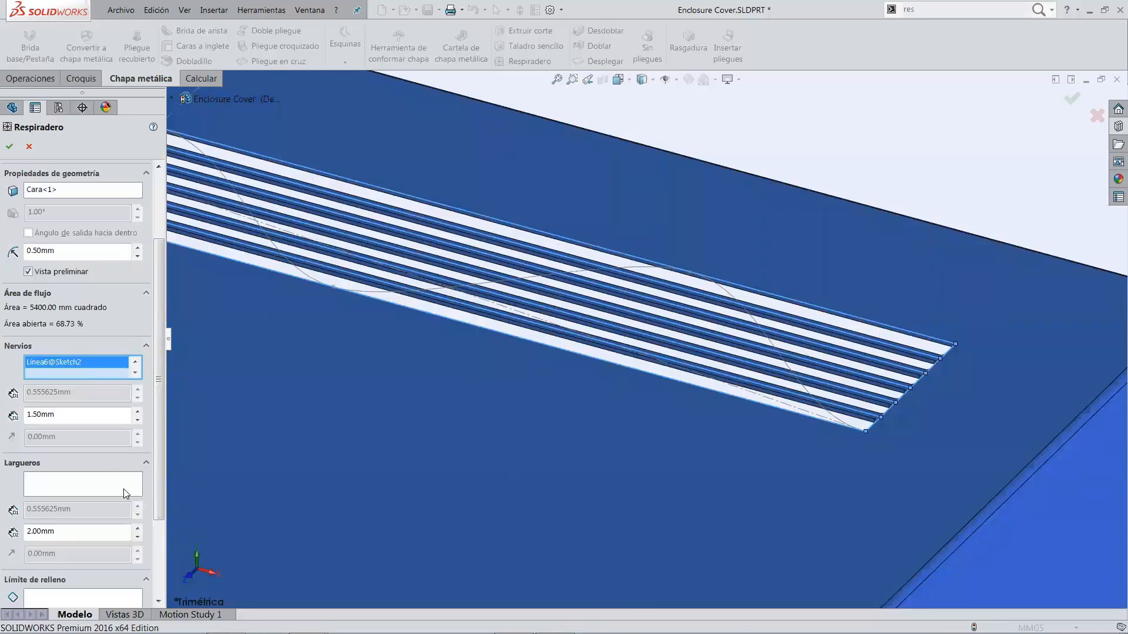
- Assign the wavy spline as the vent's spar and accept the vent feature
left_click(57, 485)
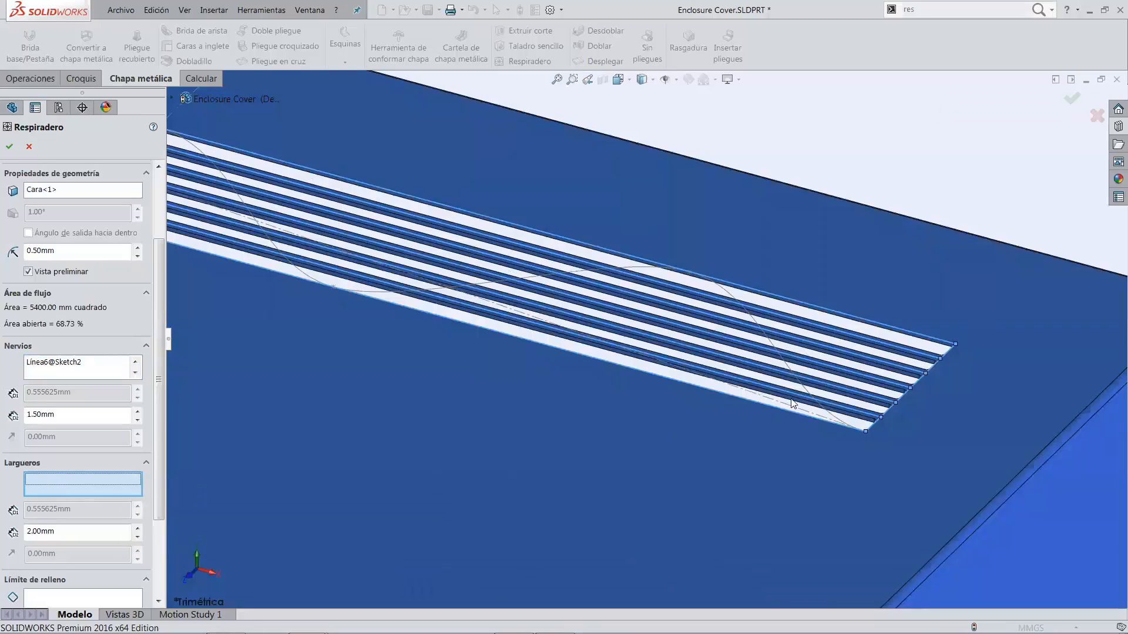
scroll(775, 384, "down", 3)
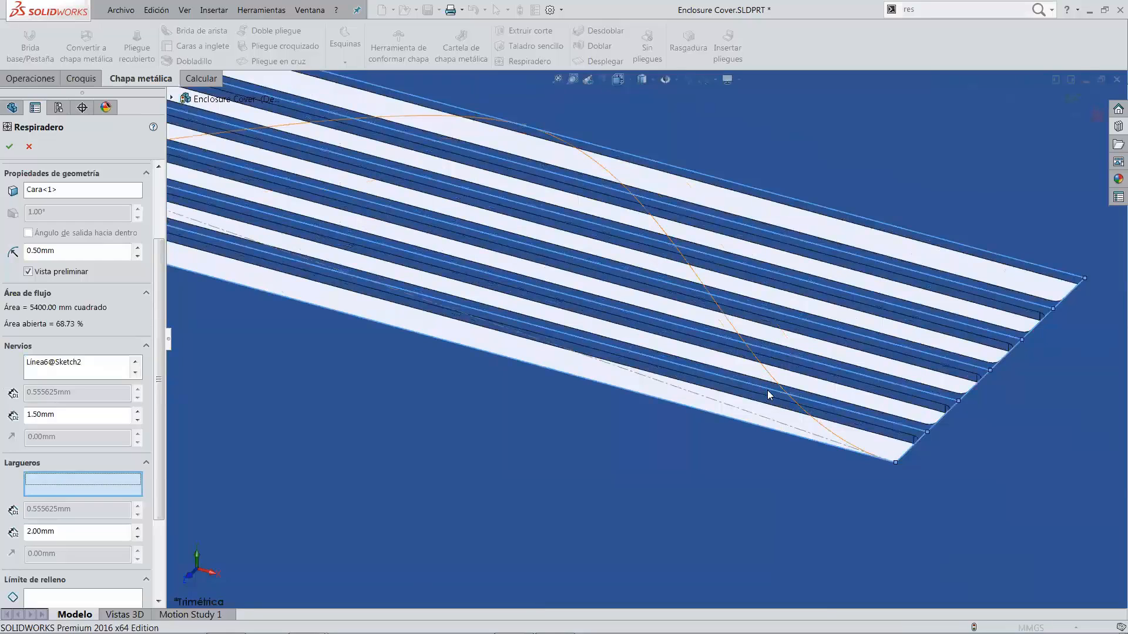
left_click(766, 390)
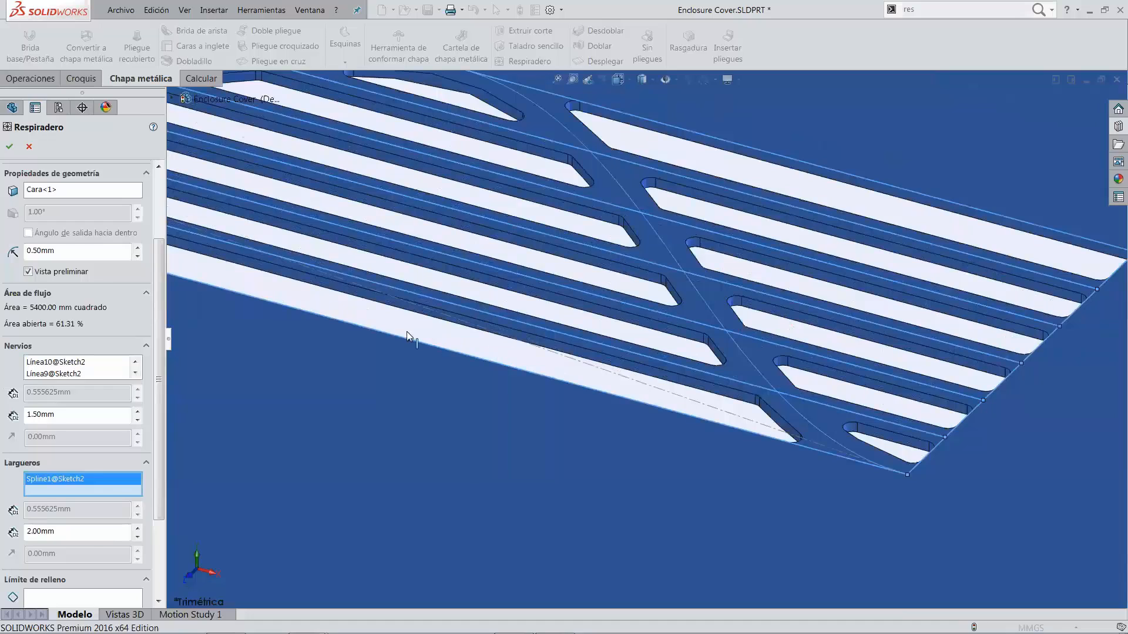
key("Return")
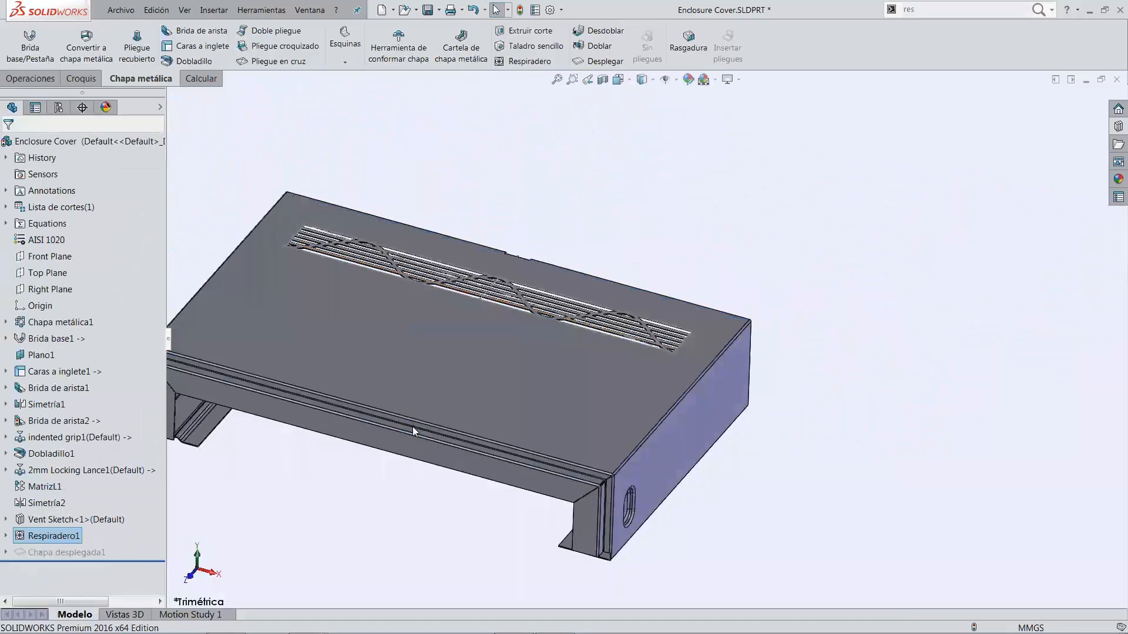
- Inspect the vented cover in the SAT RECEIVER assembly from the front, the rear and underneath
key("f")
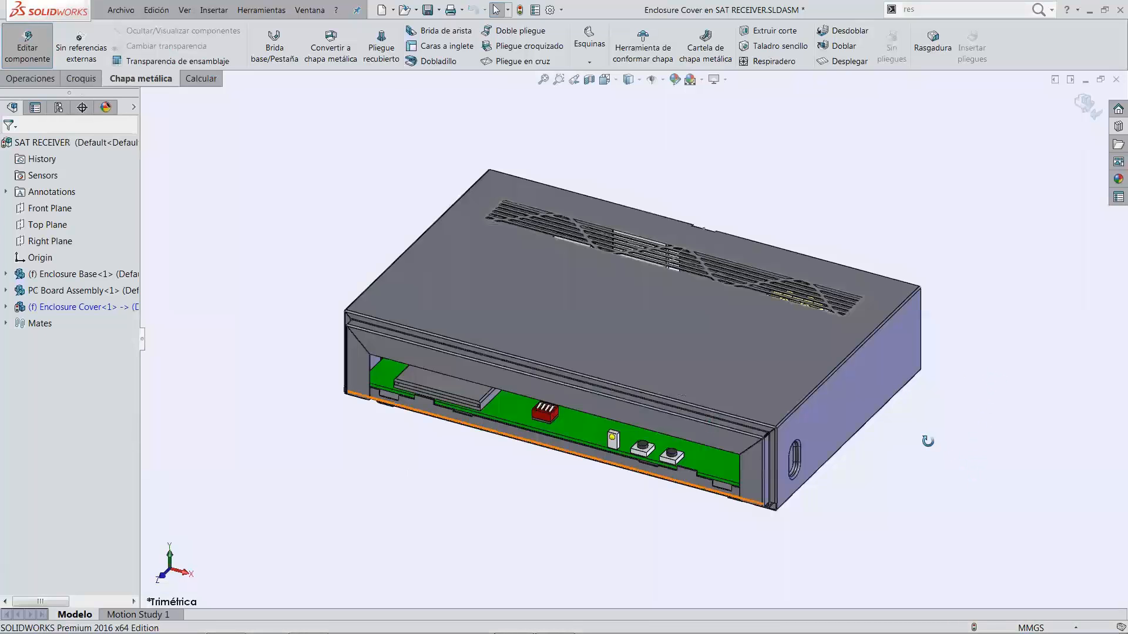
middle_click_drag(927, 441, 763, 575)
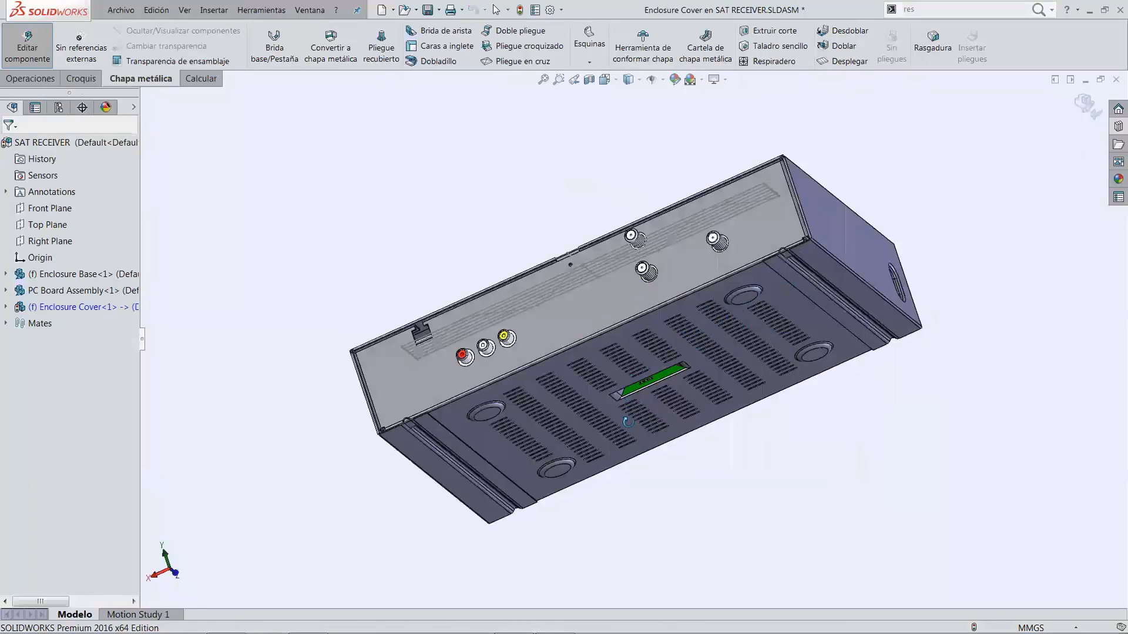
middle_click_drag(628, 422, 646, 463)
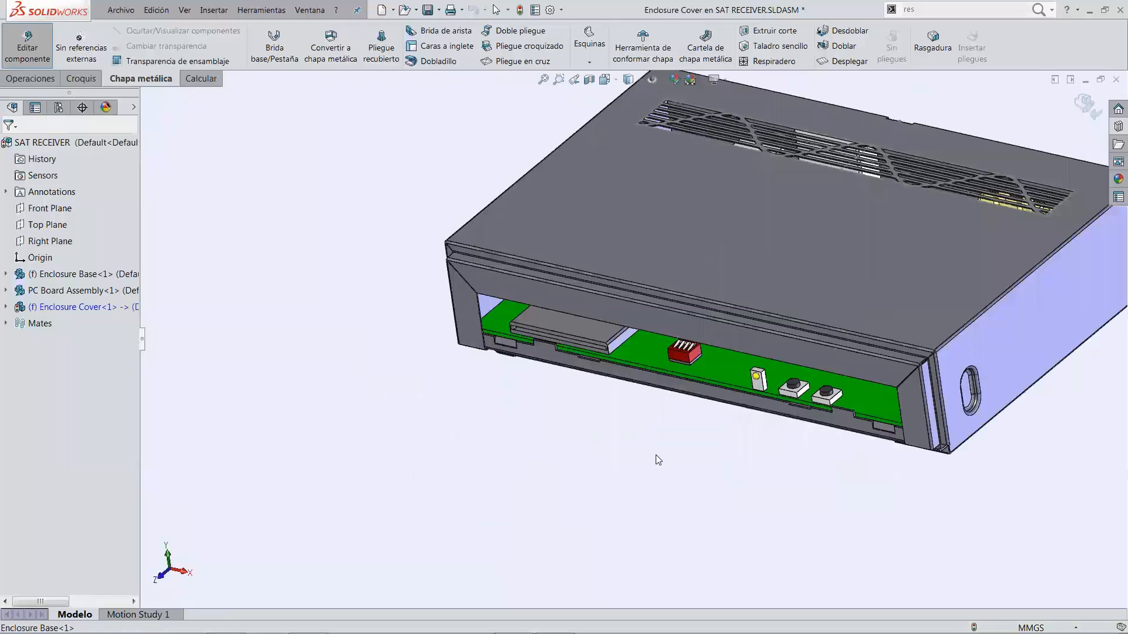
key("f")
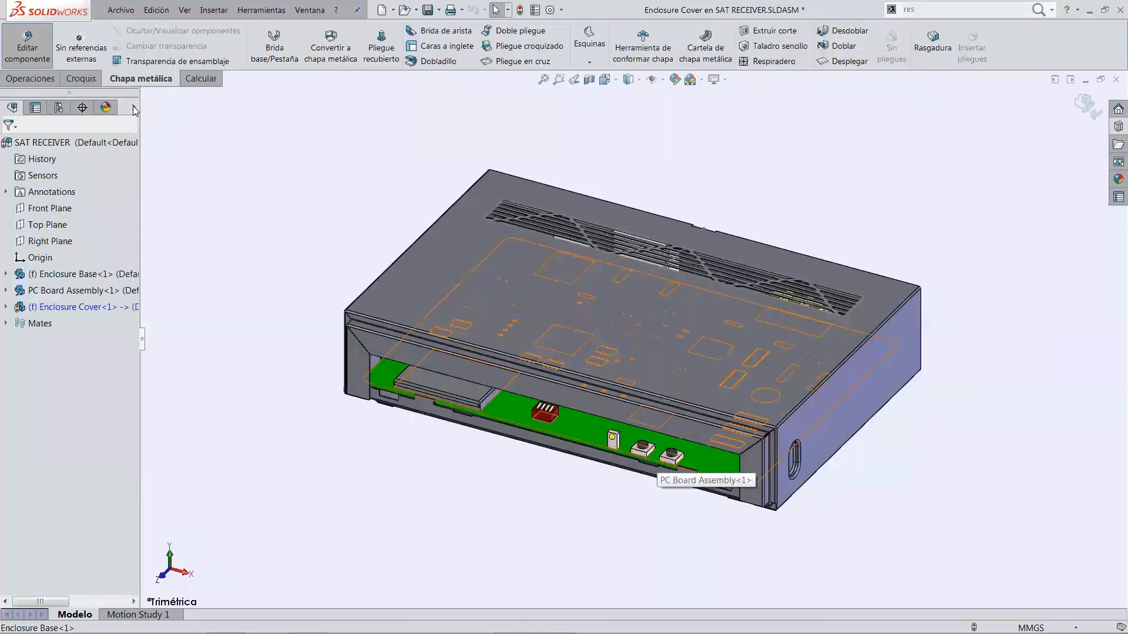
- Hide the PC Board Assembly, switch the Enclosure Base to the large configuration and check the cover's fit from the front and rear
key("Tab")
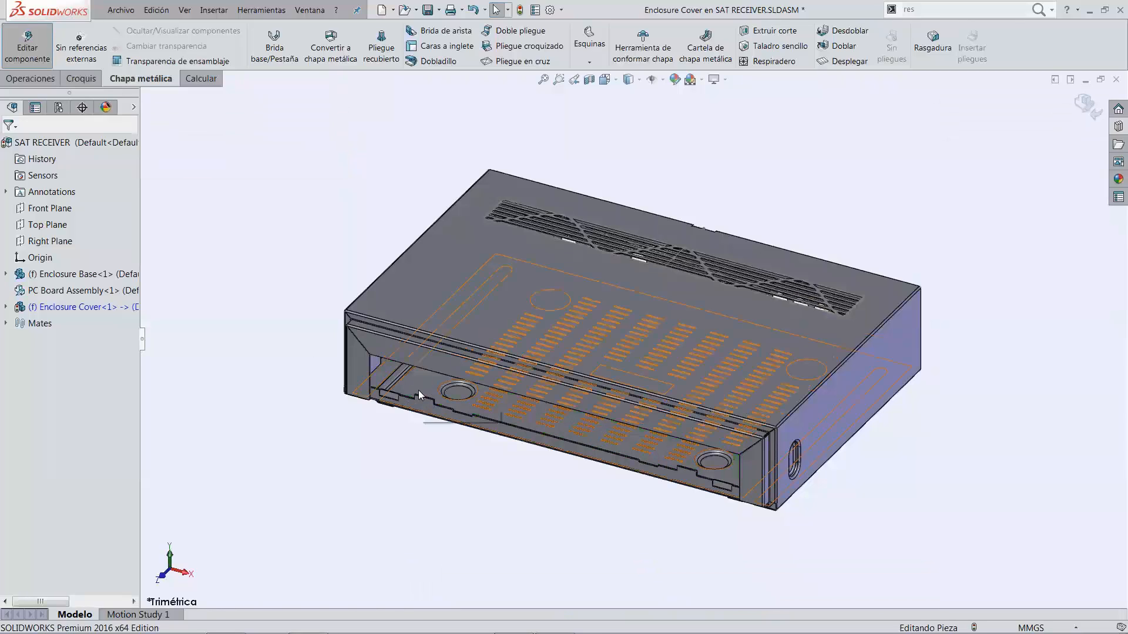
left_click(463, 320)
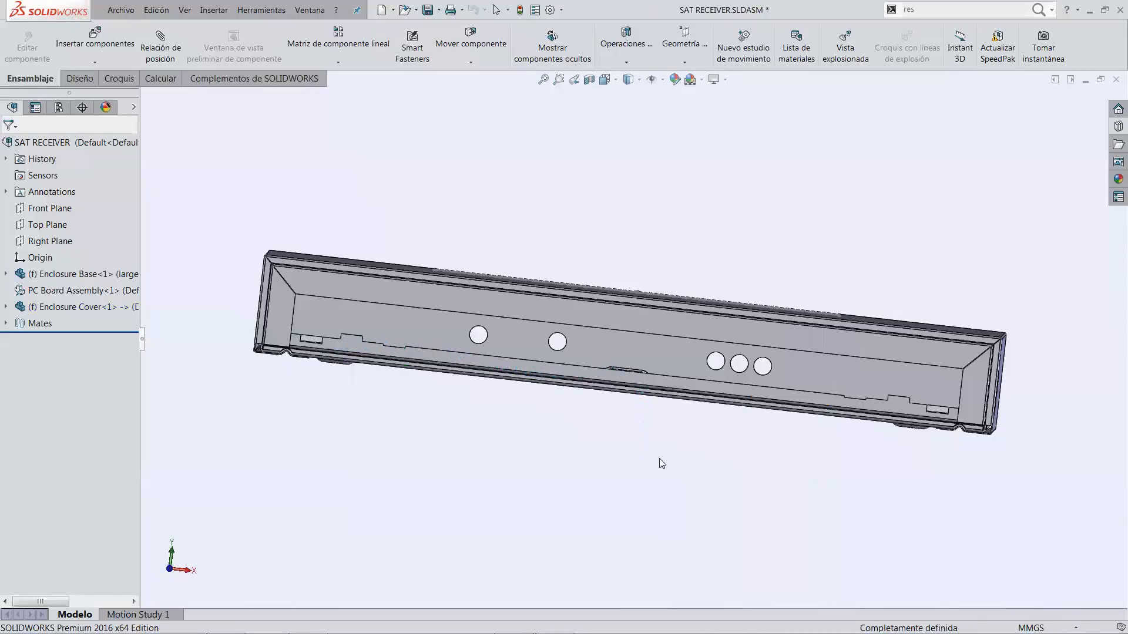
middle_click_drag(653, 468, 641, 464)
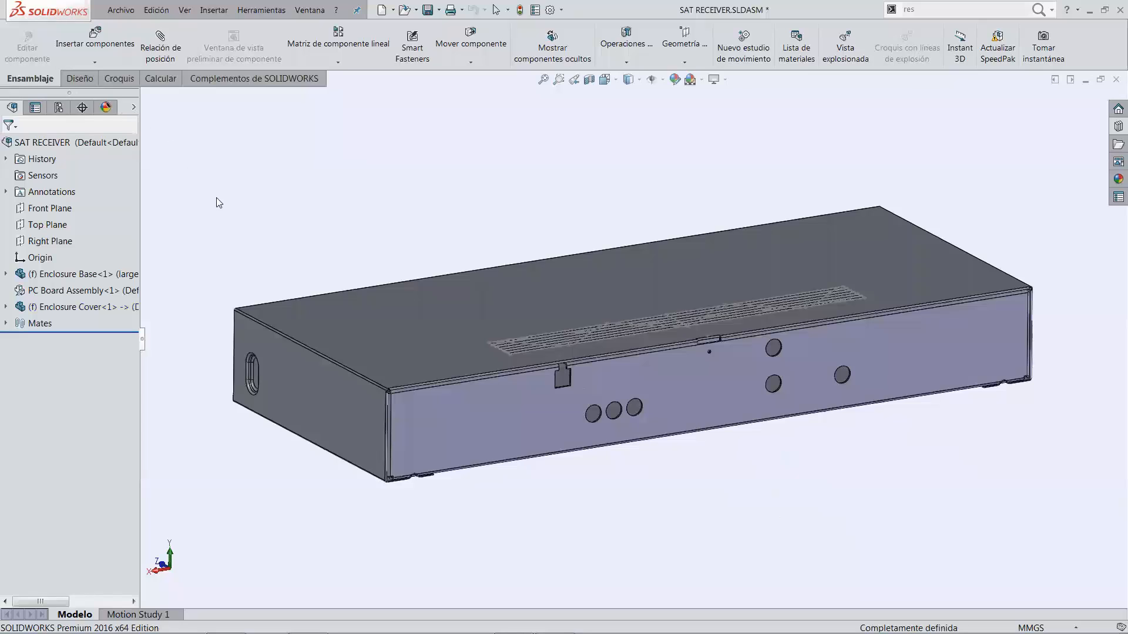
- Switch the Enclosure Base from the large configuration back to Default
left_click(410, 348)
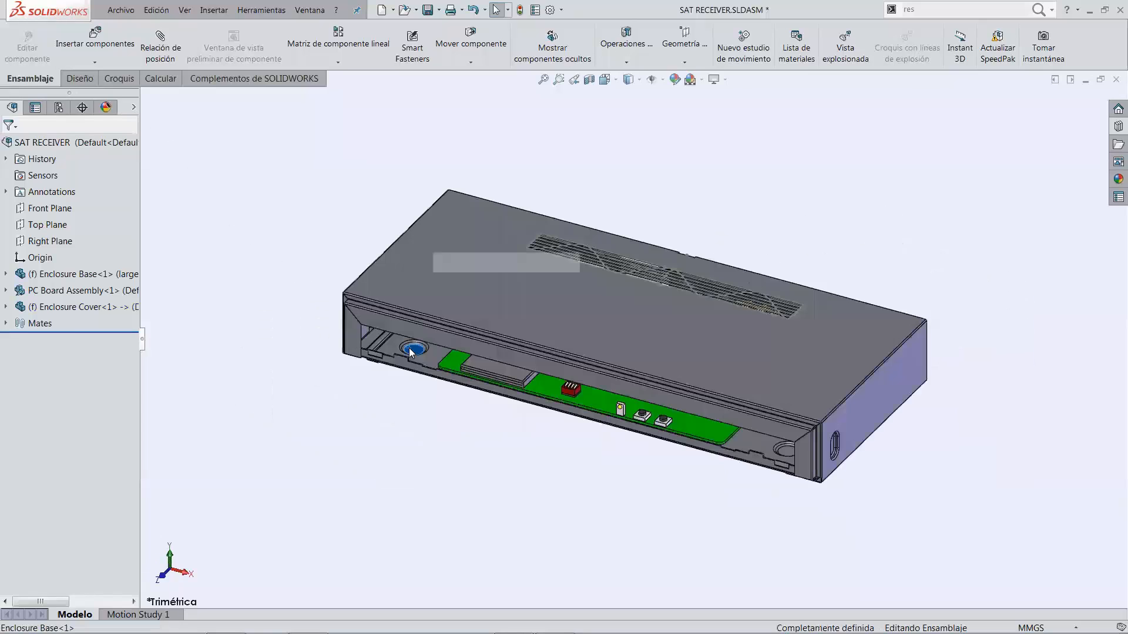
left_click(460, 250)
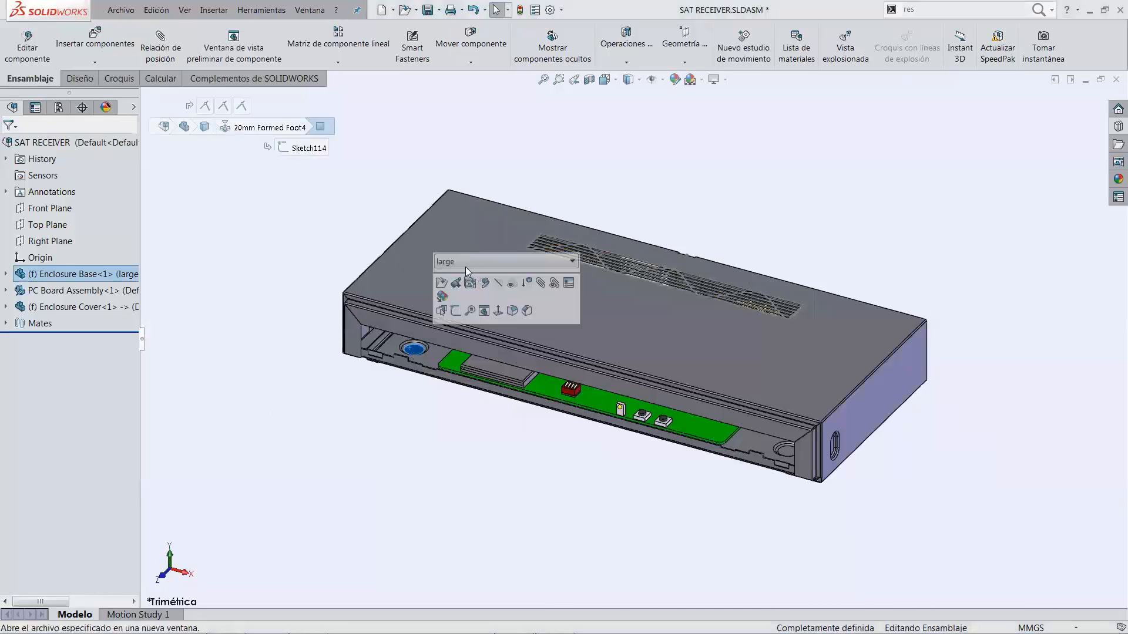
left_click(468, 283)
key("ctrl+z")
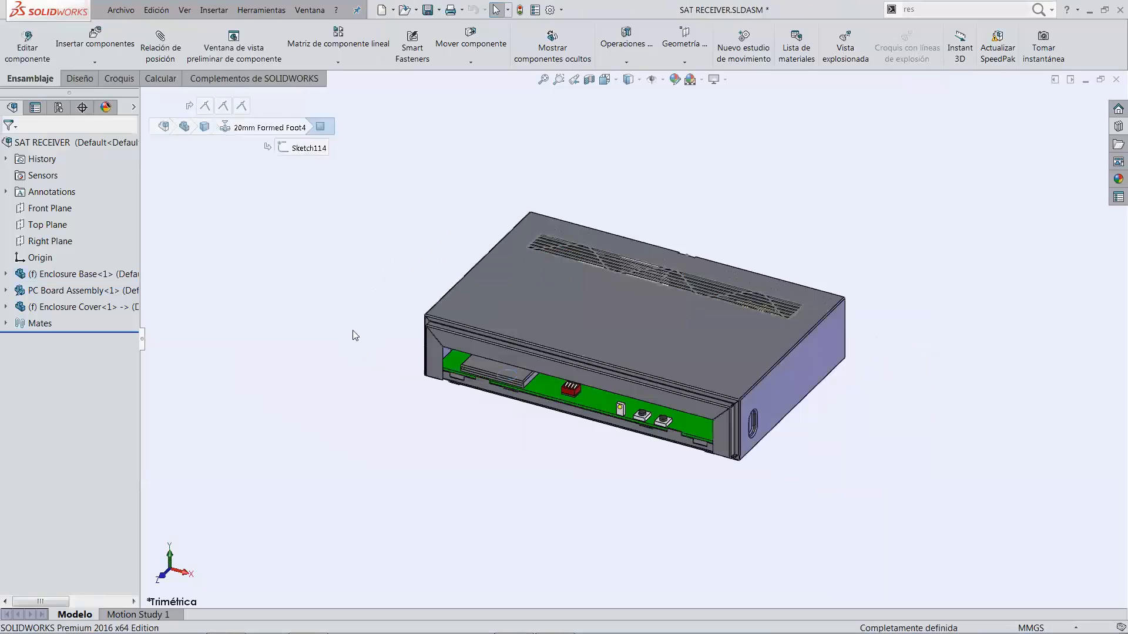
- Create a drawing from the Enclosure Cover part using the Flat Pattern Layout_Color training template
mouse_move(384, 381)
middle_mouse_down()
mouse_move(398, 278)
mouse_move(388, 374)
middle_mouse_up()
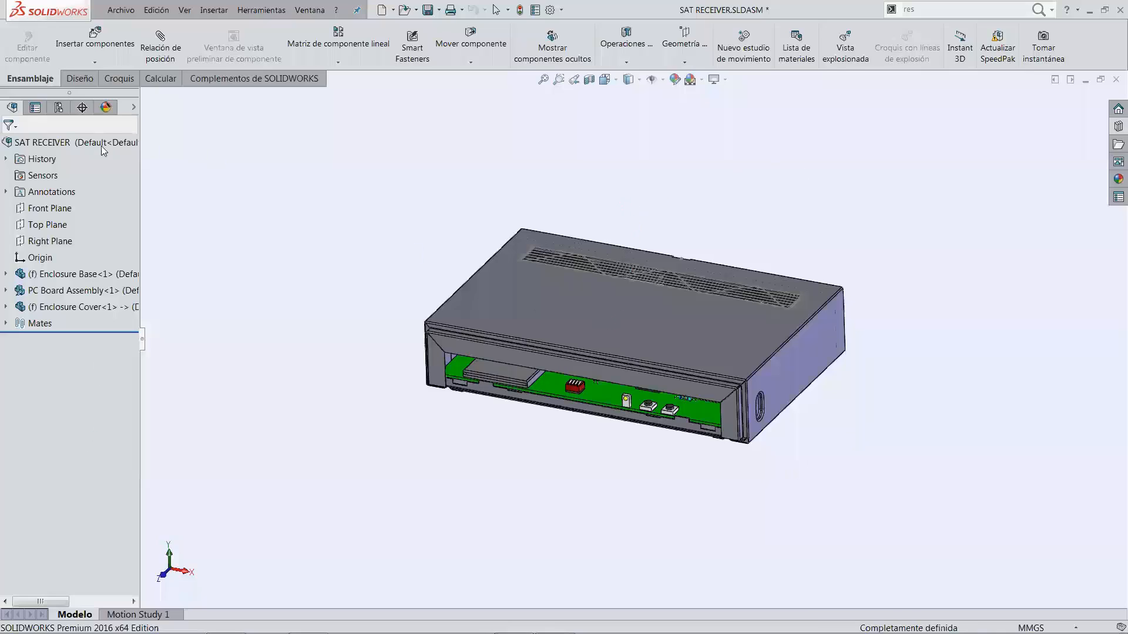
left_click(13, 147)
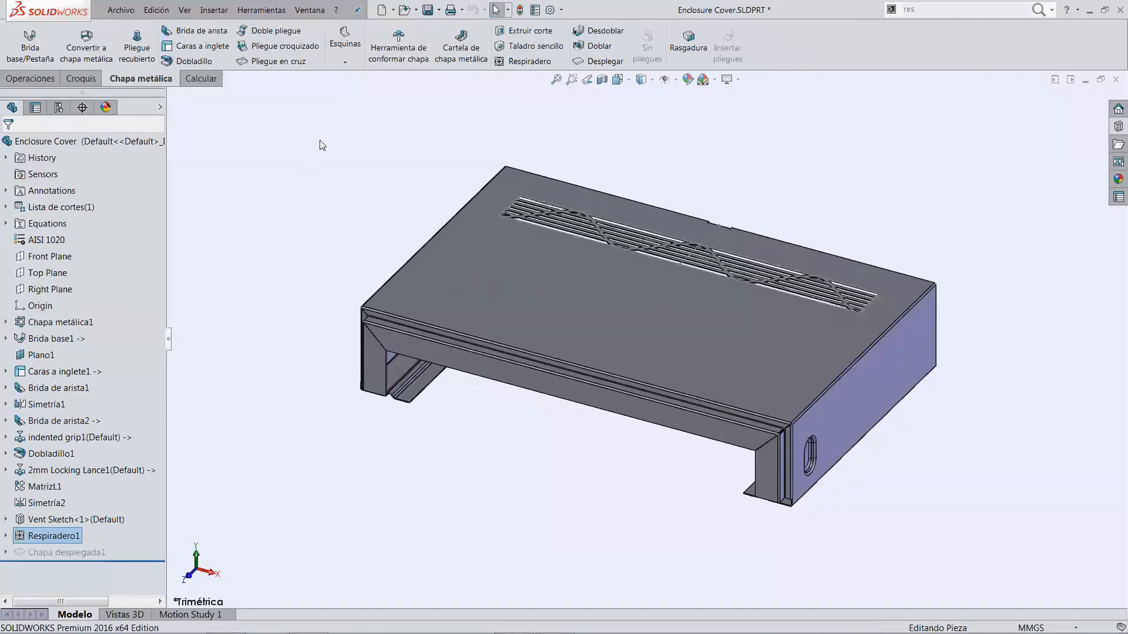
left_click(393, 9)
left_click(406, 40)
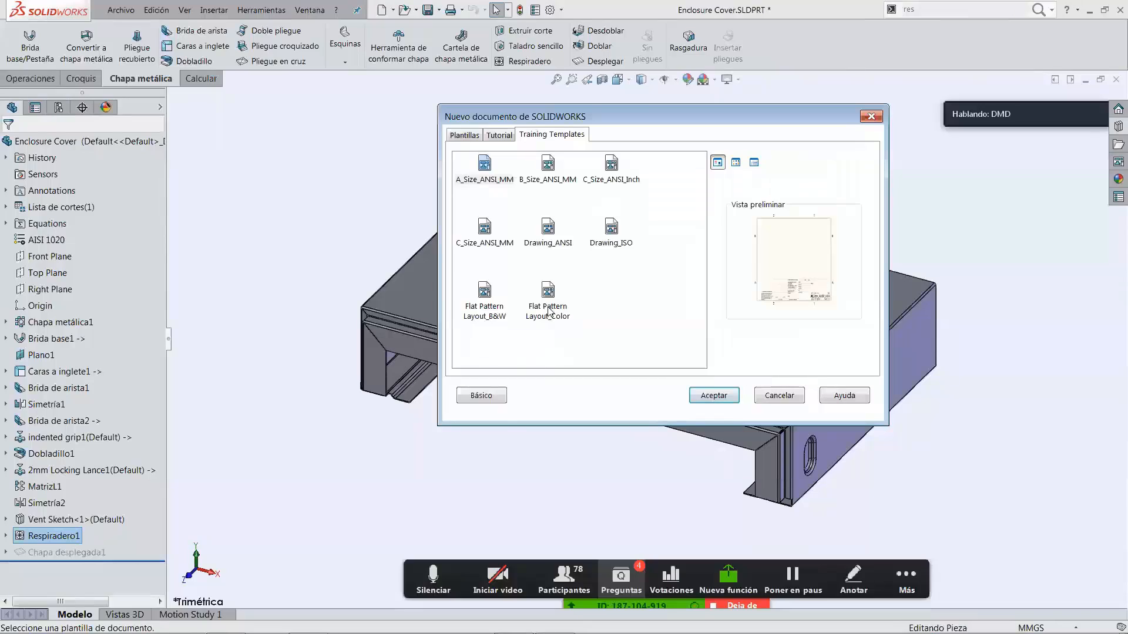
left_click(719, 396)
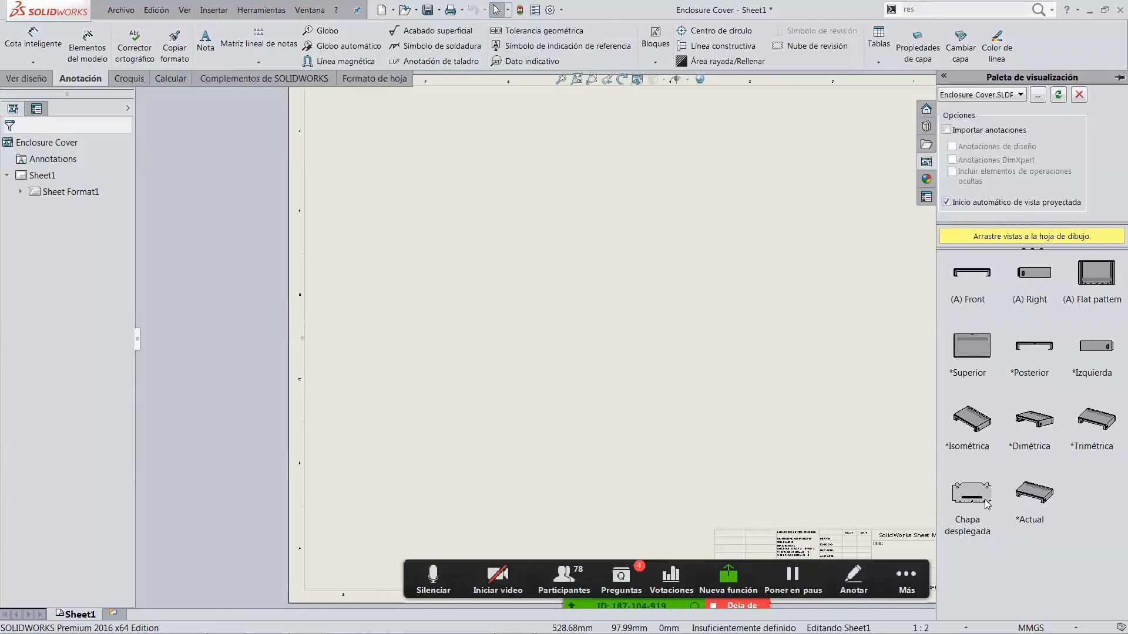
- Place the cover's Chapa desplegada flat pattern view in the upper middle of the sheet and accept it
left_click_drag(987, 504, 665, 282)
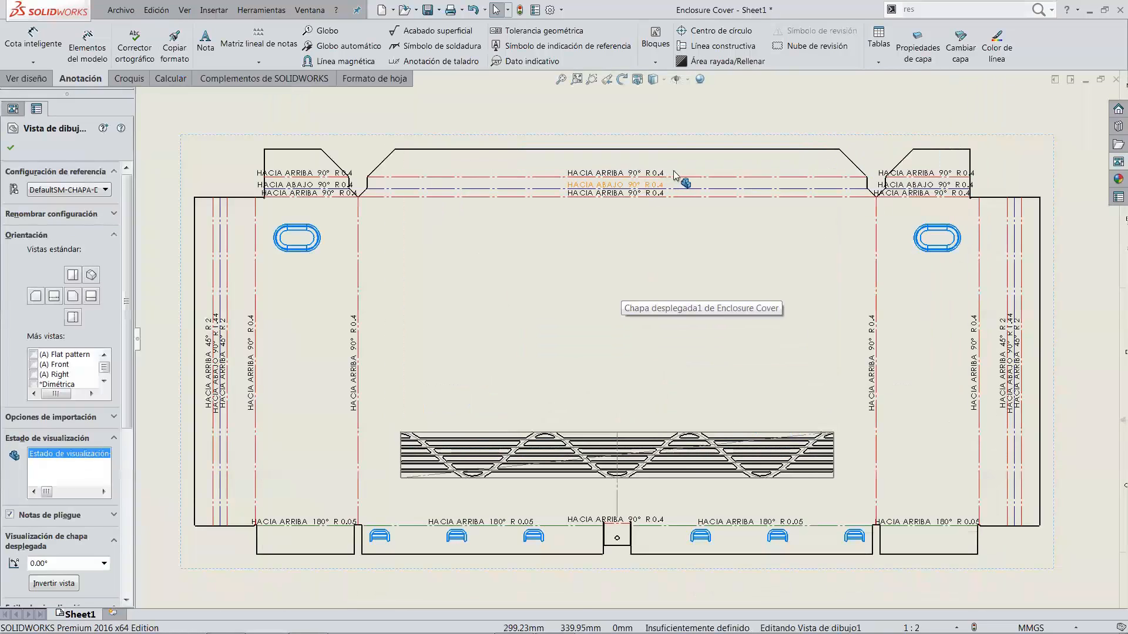
key("f")
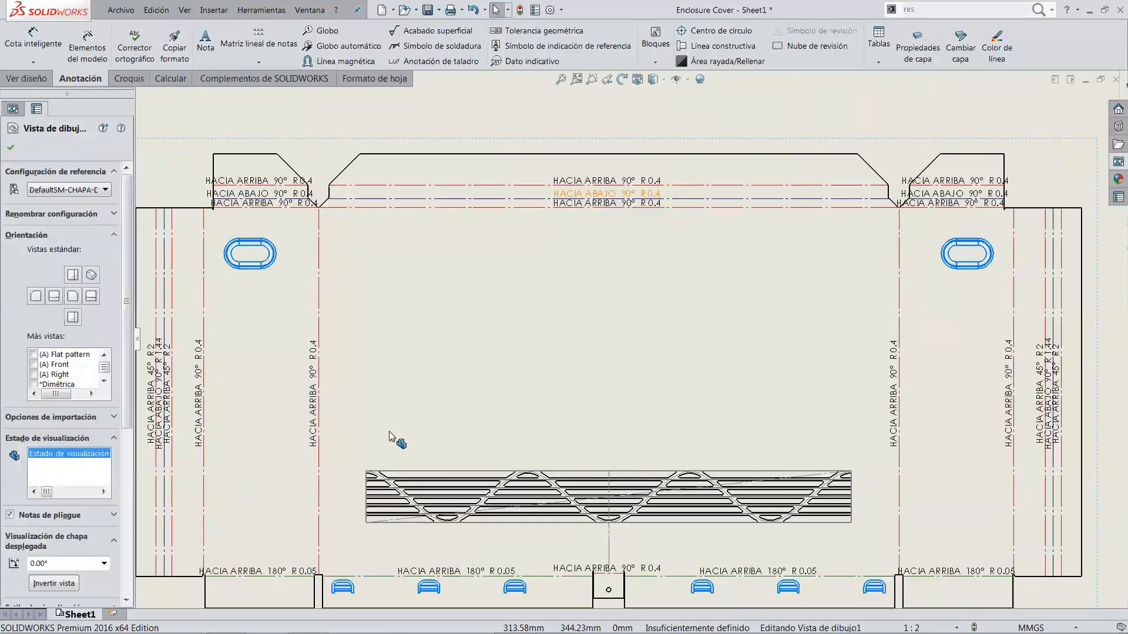
key("f")
left_click(454, 457)
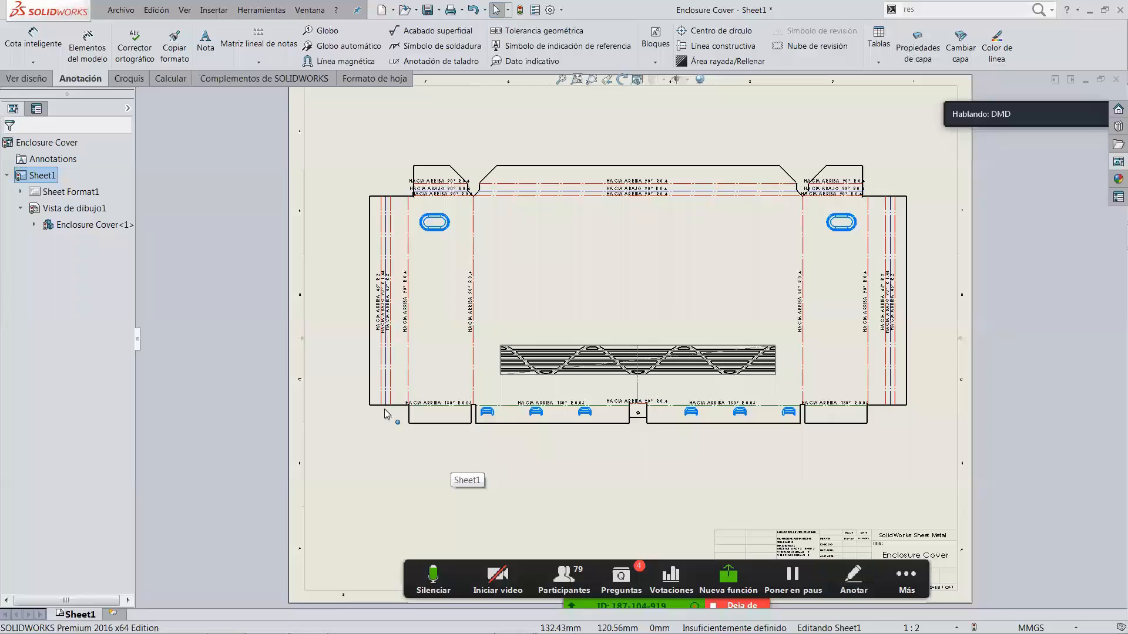
- Dimension the overall width below the flat pattern view and its overall height beside it with smart dimensions
left_click(370, 378)
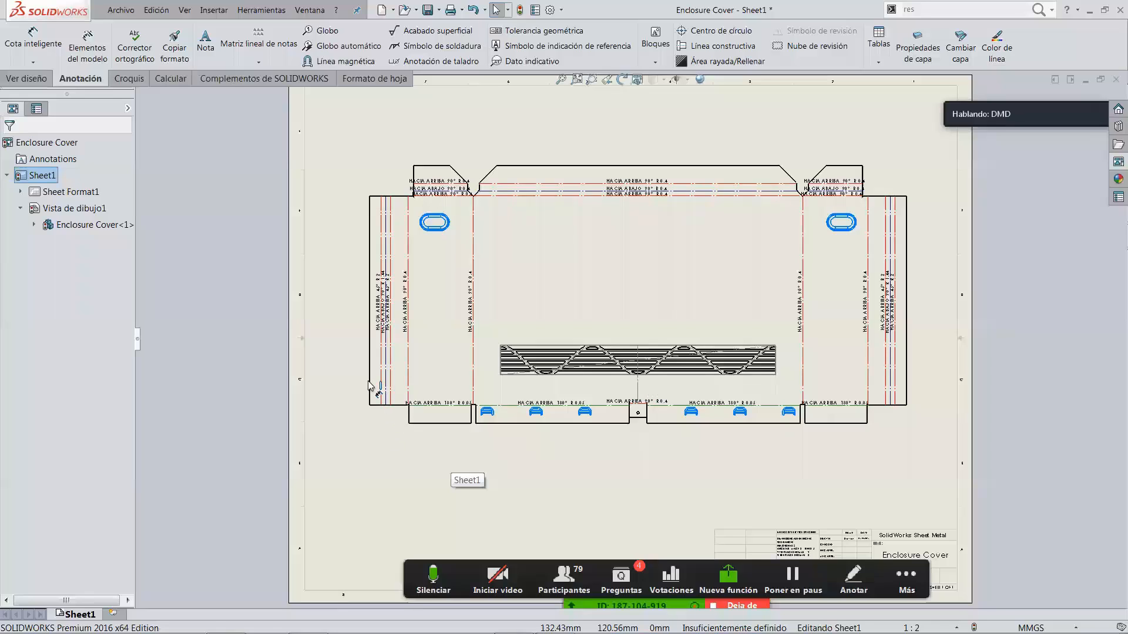
left_click(906, 385)
left_click(872, 436)
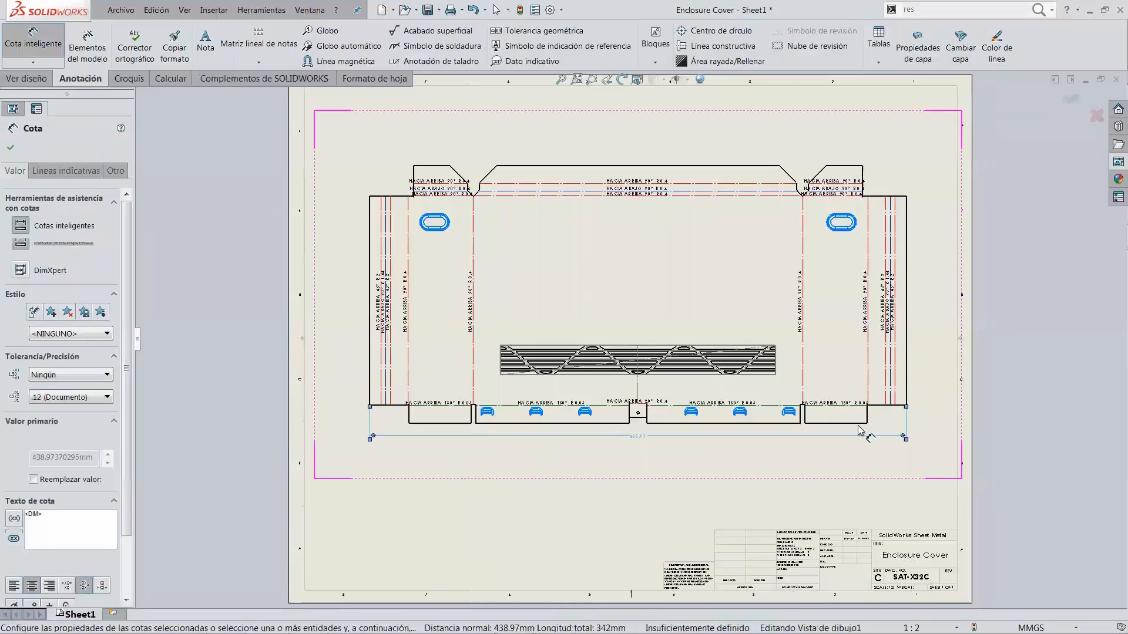
left_click(859, 424)
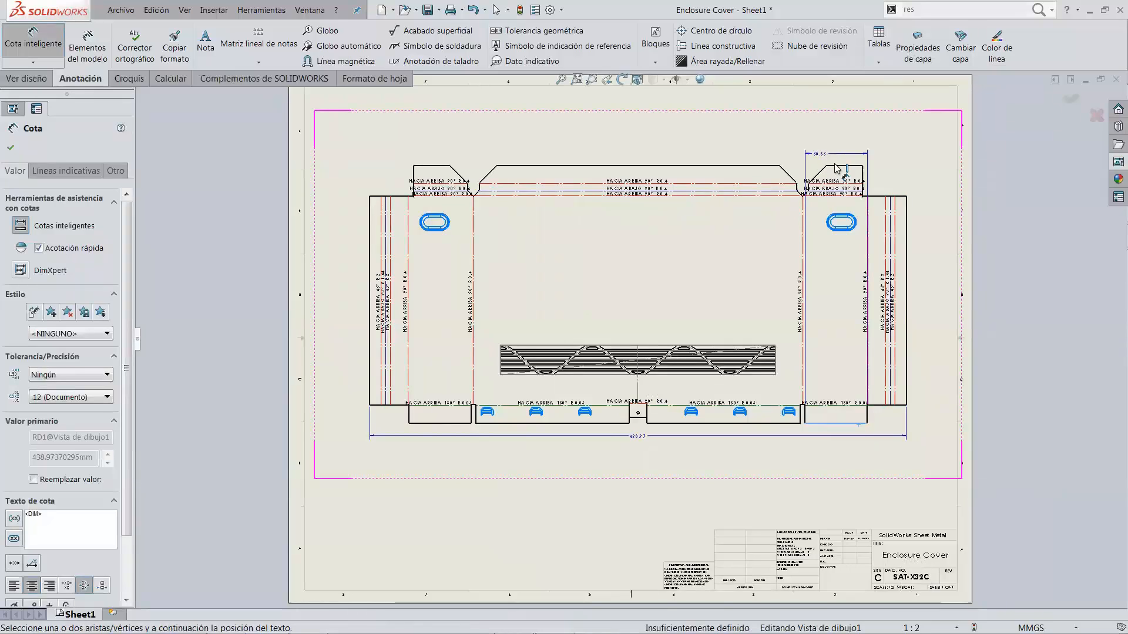
left_click(831, 167)
key("Escape")
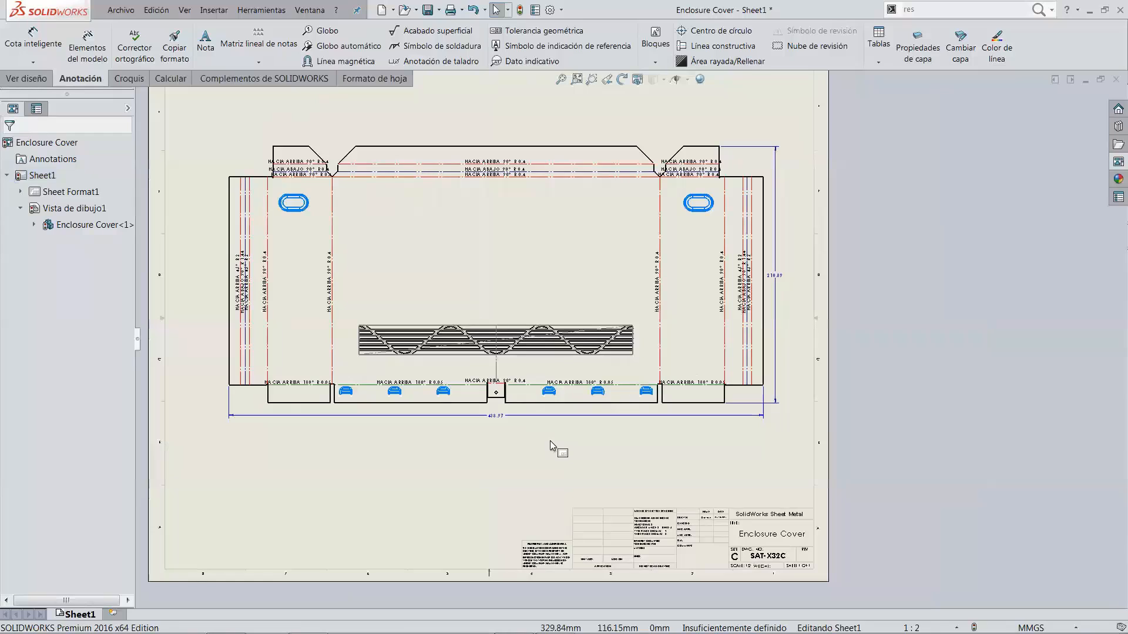
key("f")
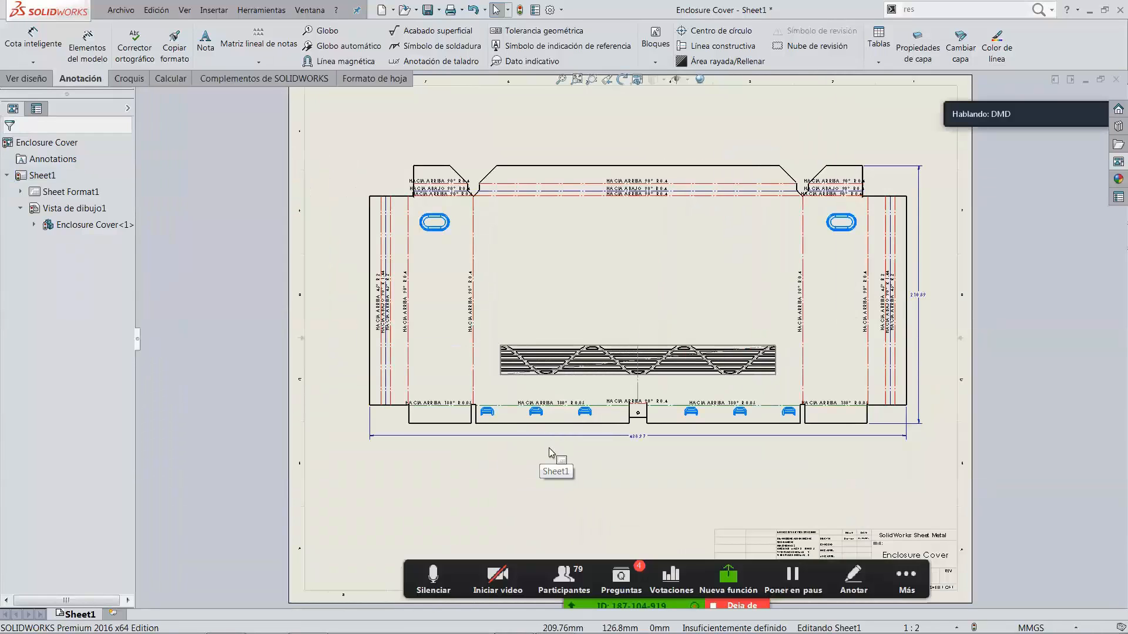
- Switch to the PowerPoint presentation showing the Resumen slide on the advantages of sheet metal
key("alt+Tab")
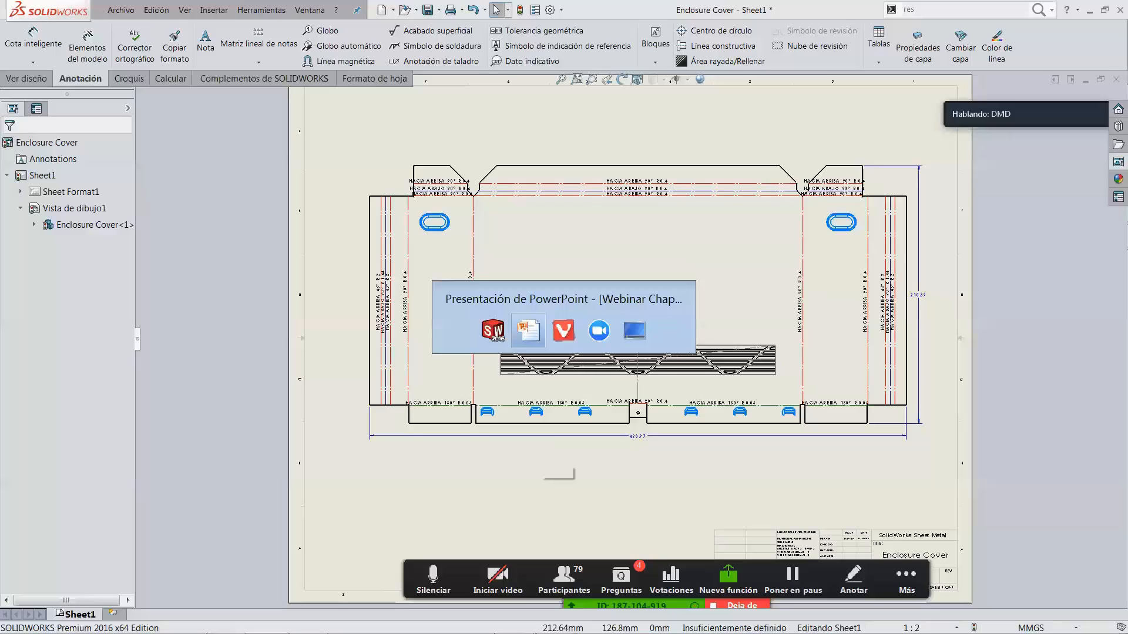
key("alt+Tab")
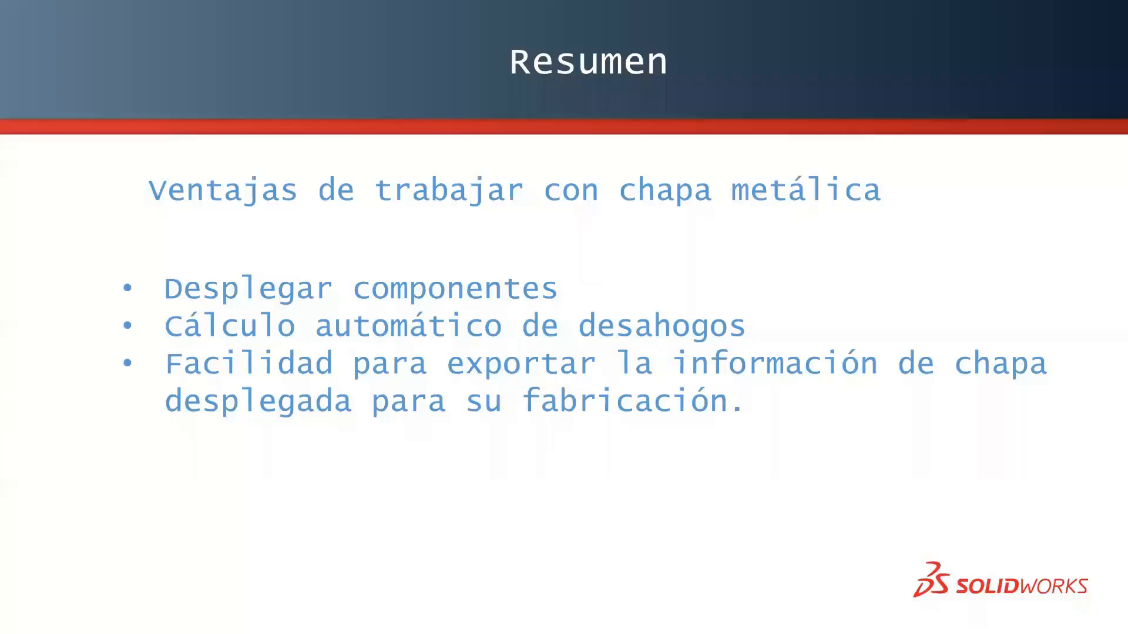